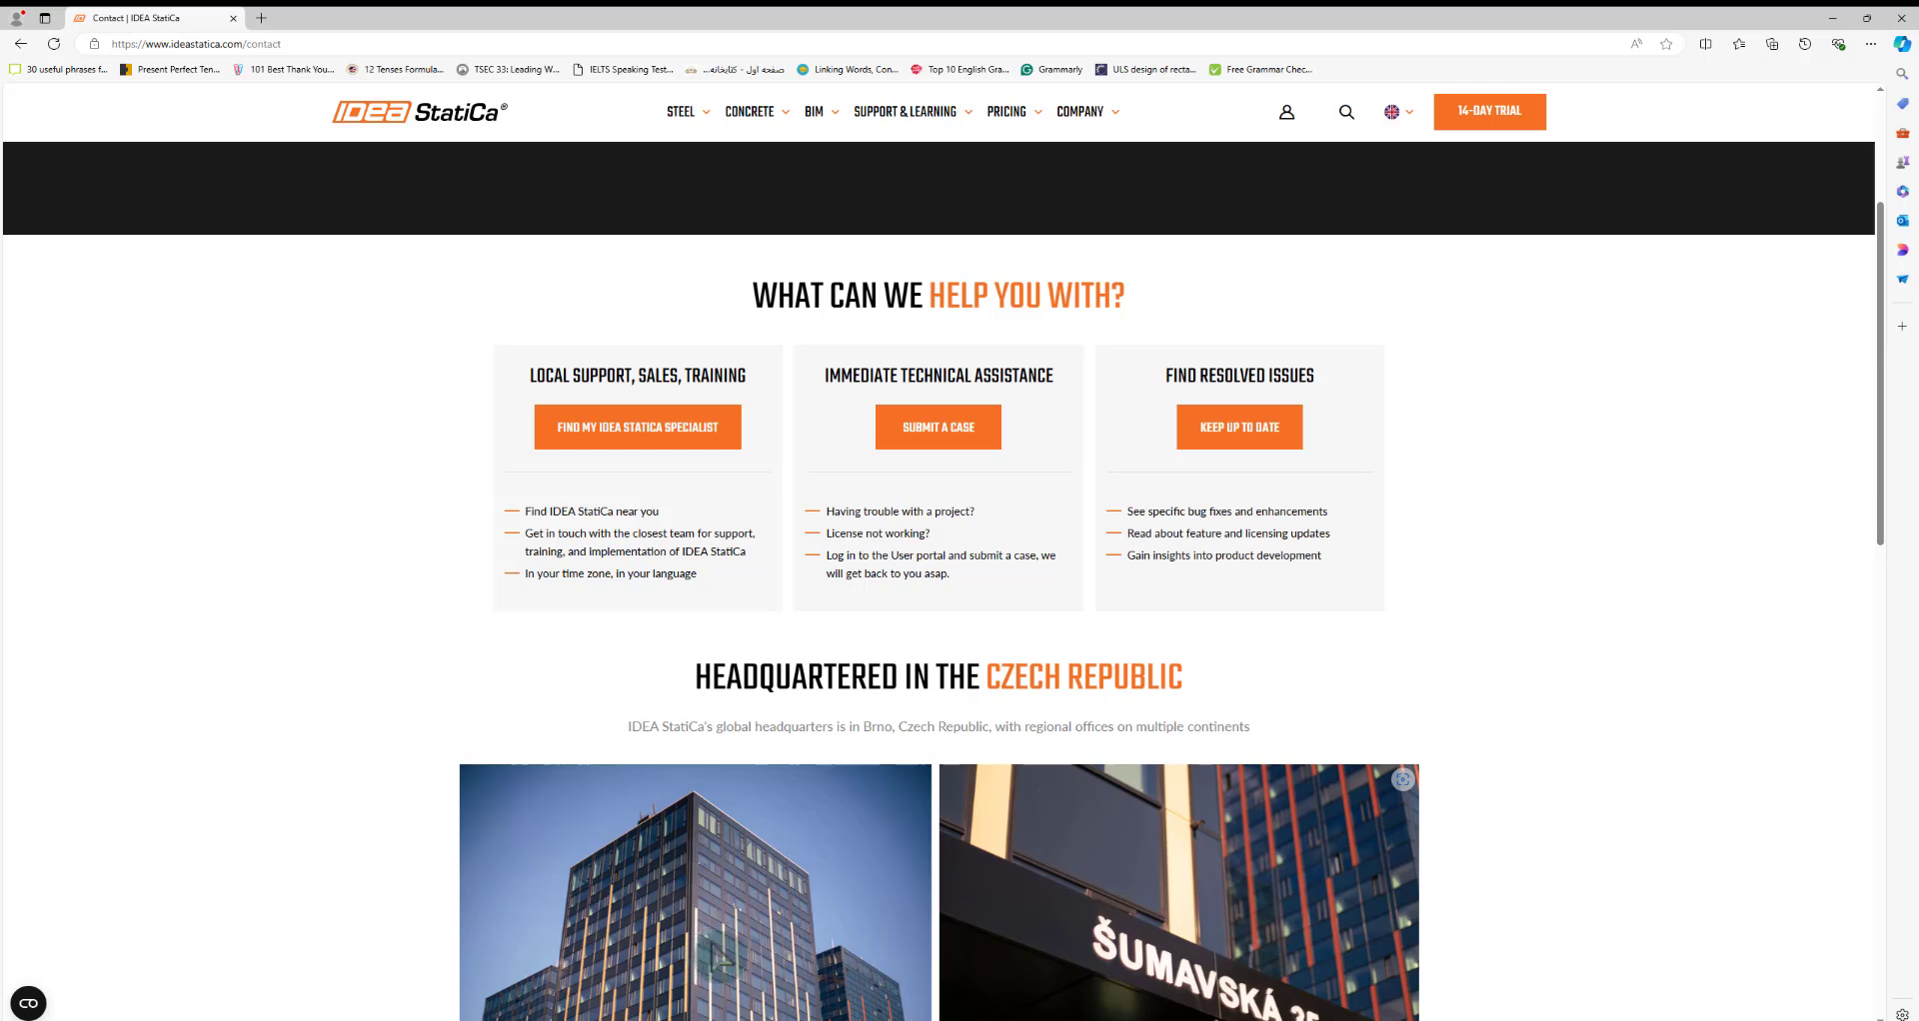
Look through the BIM, Concrete, Steel and Company menus to reach the Company > Blog page
scroll(970, 769, up, 3)
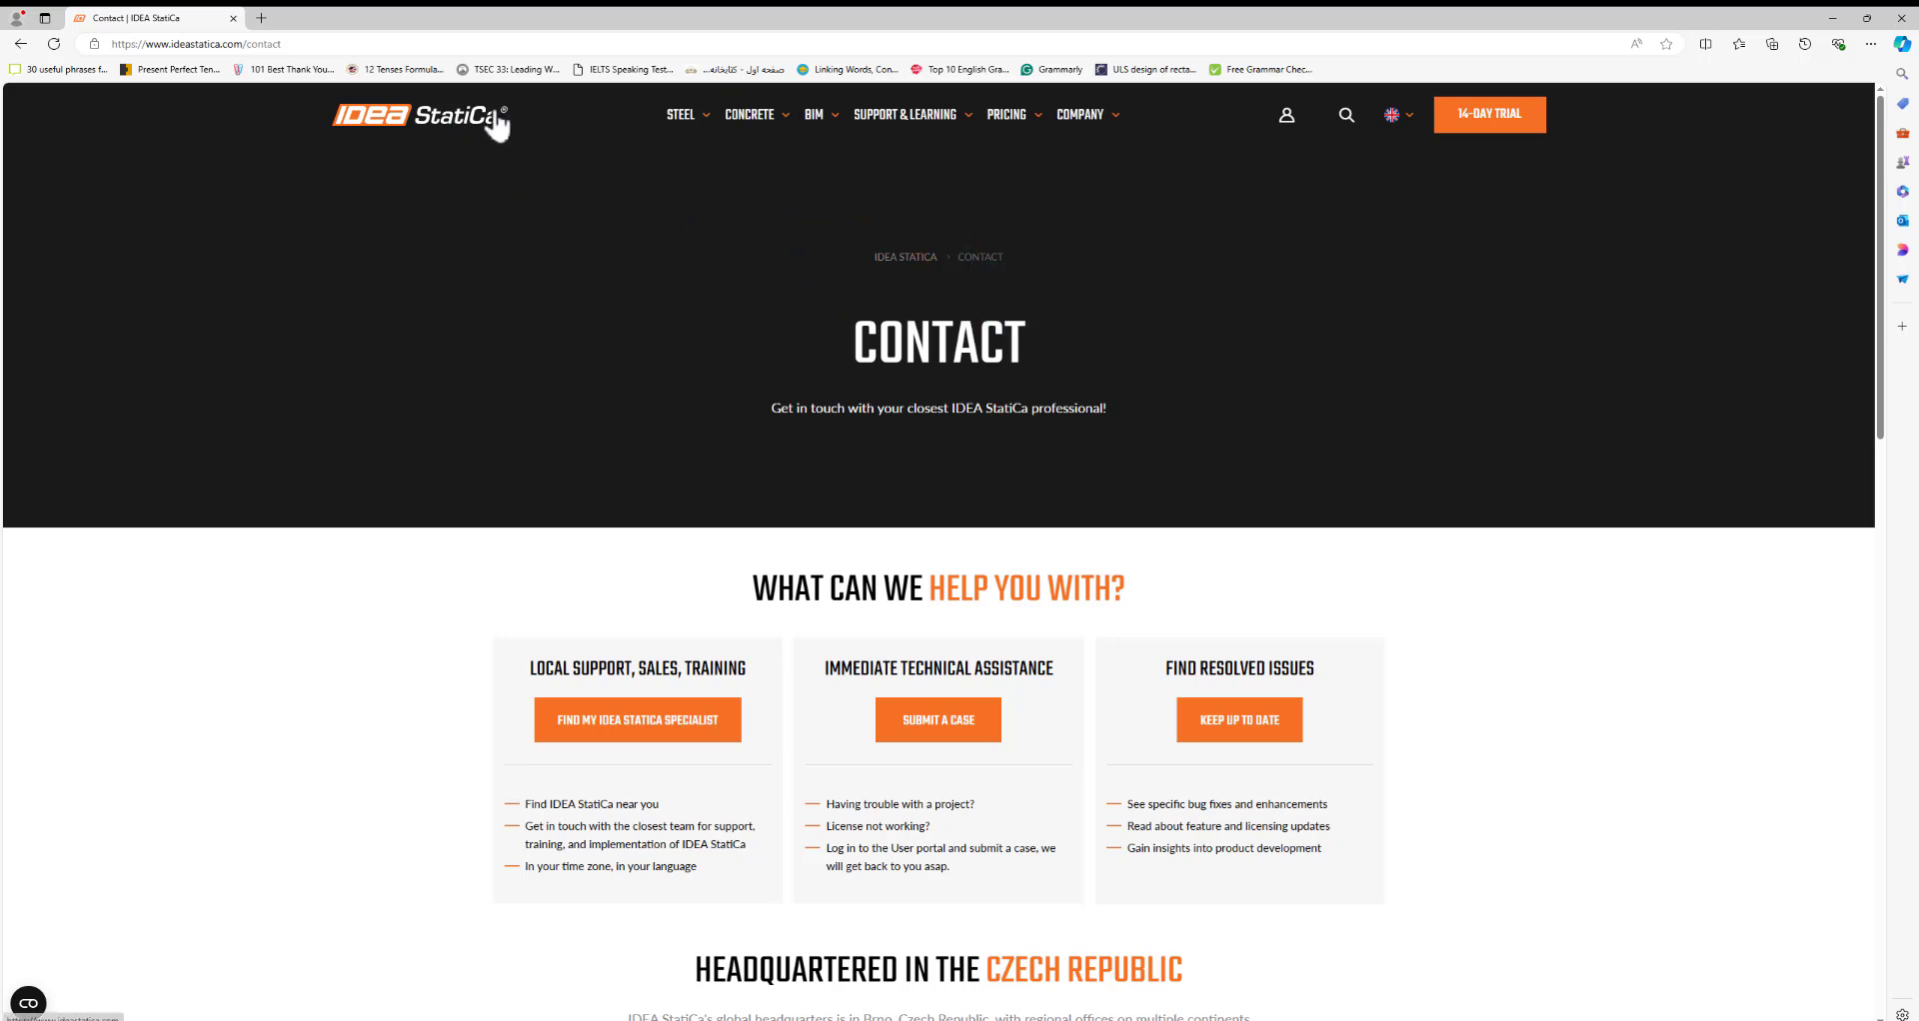
click(814, 114)
mouse_move(748, 135)
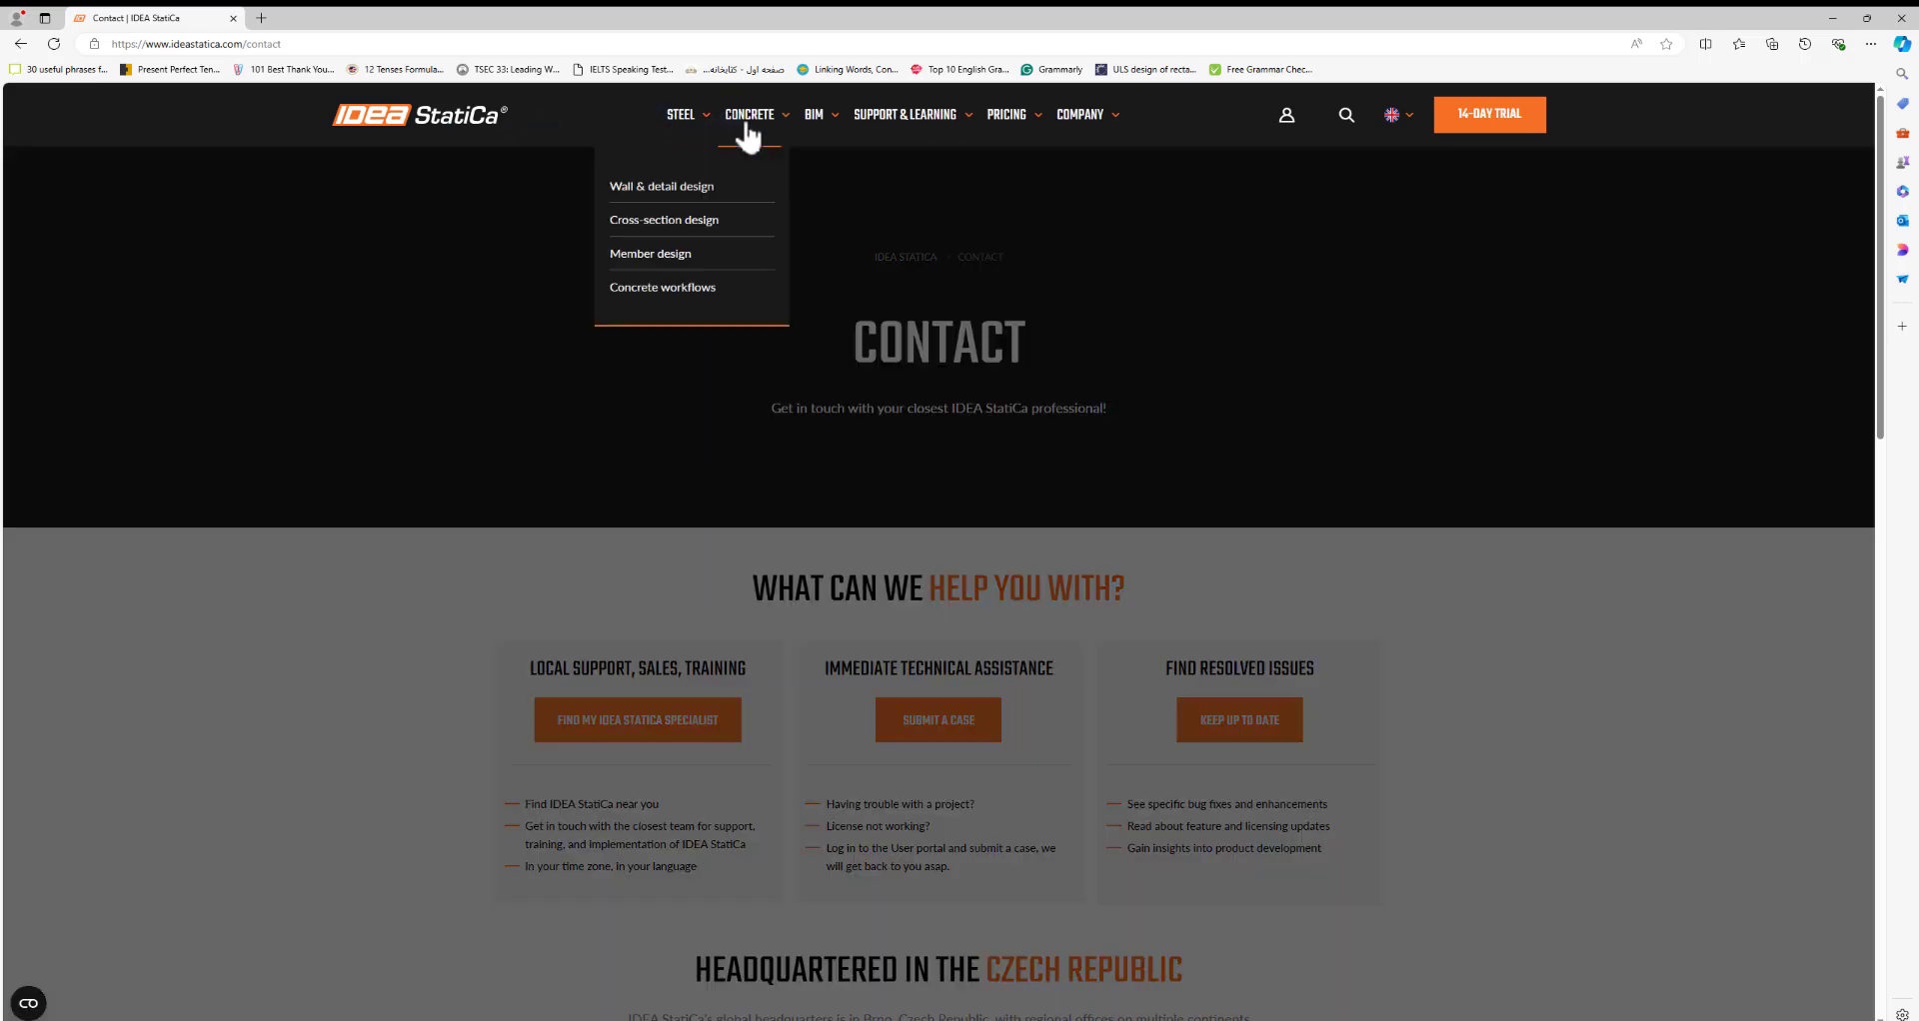
mouse_move(690, 174)
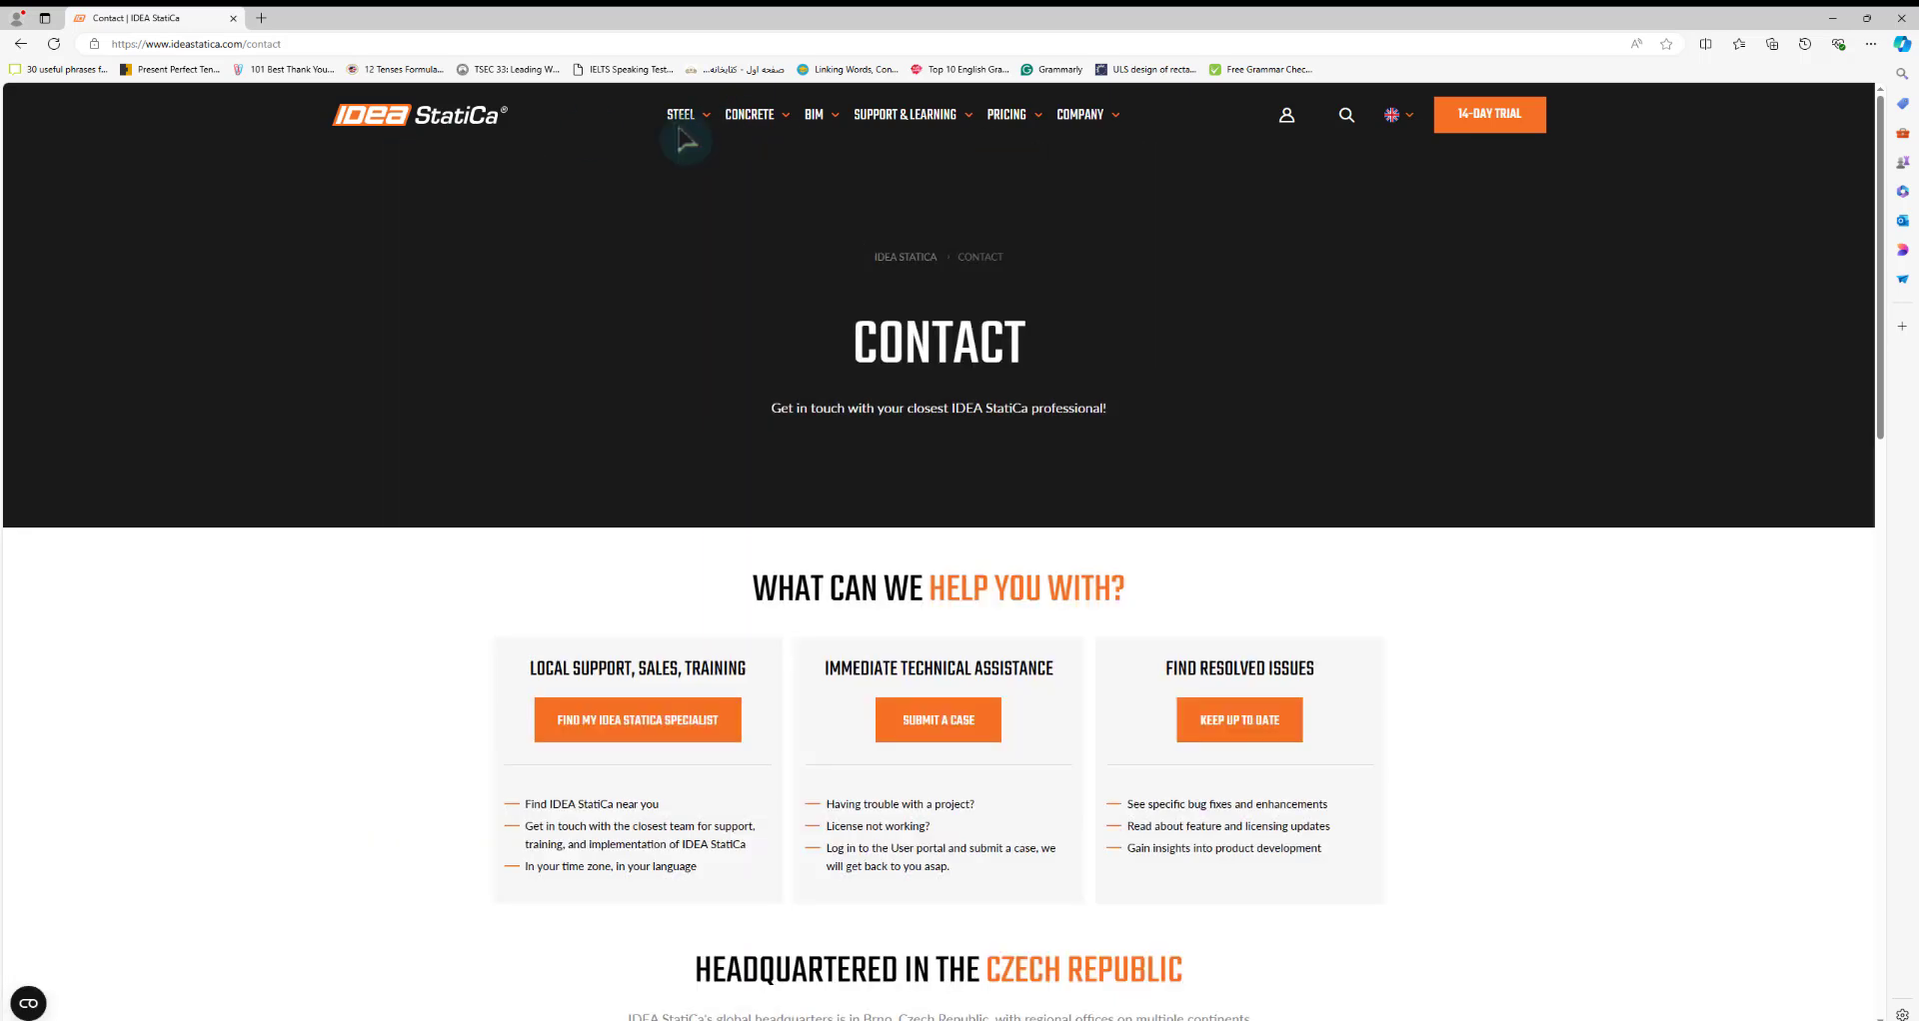
mouse_move(907, 137)
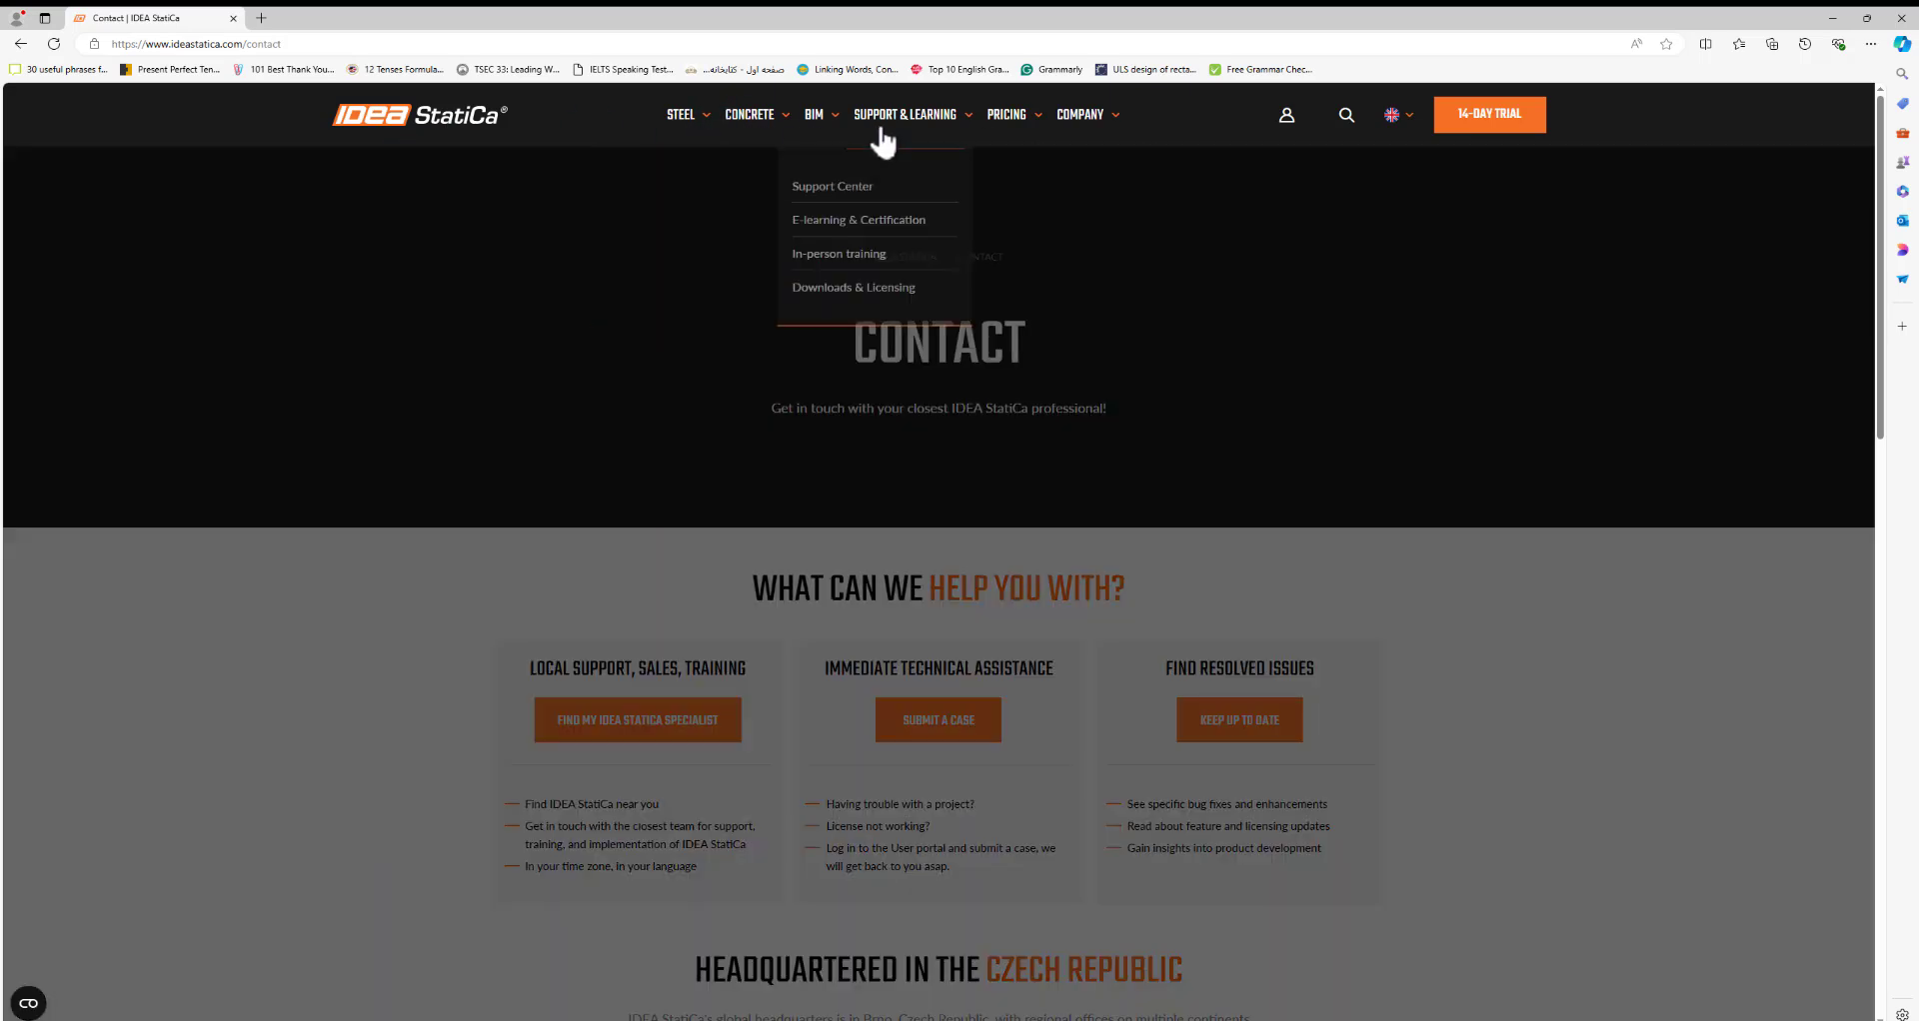
mouse_move(1080, 130)
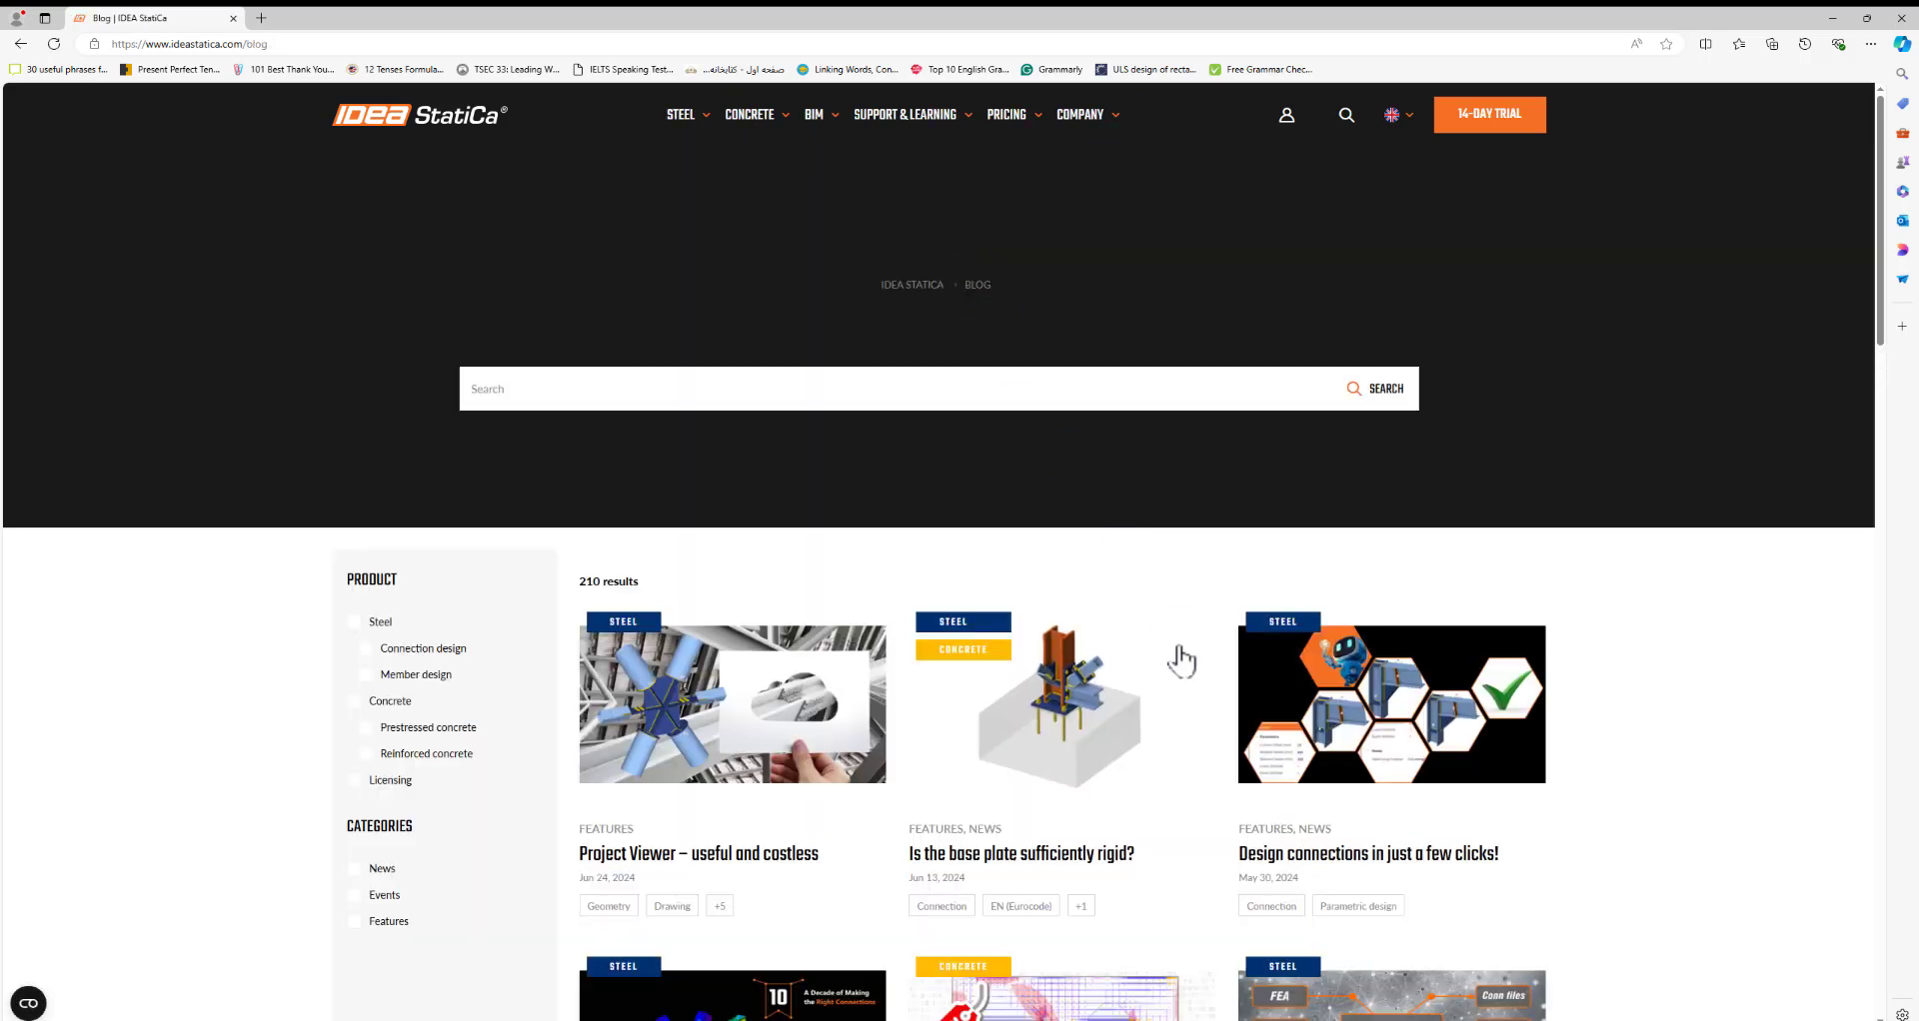
Browse the 2023–2024 blog articles, then go to Steel > Connection design
scroll(1093, 540, down, 3)
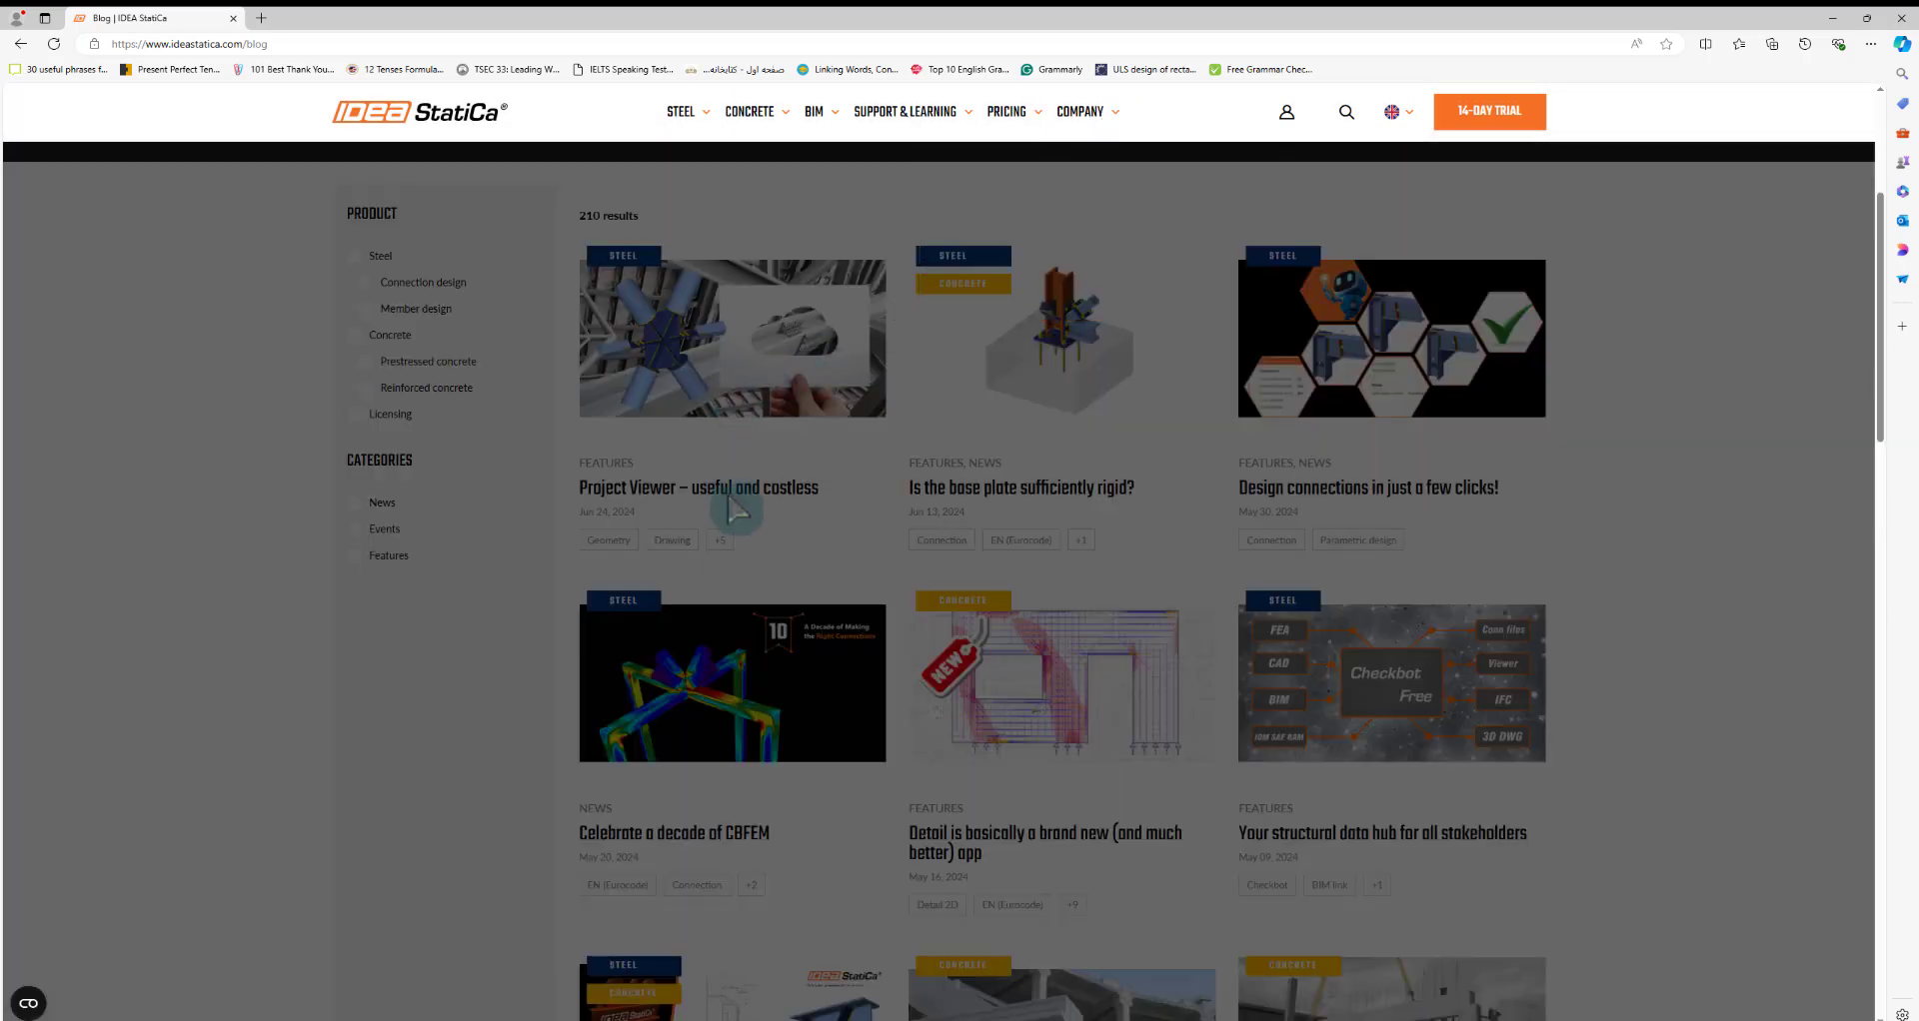
scroll(1353, 719, down, 3)
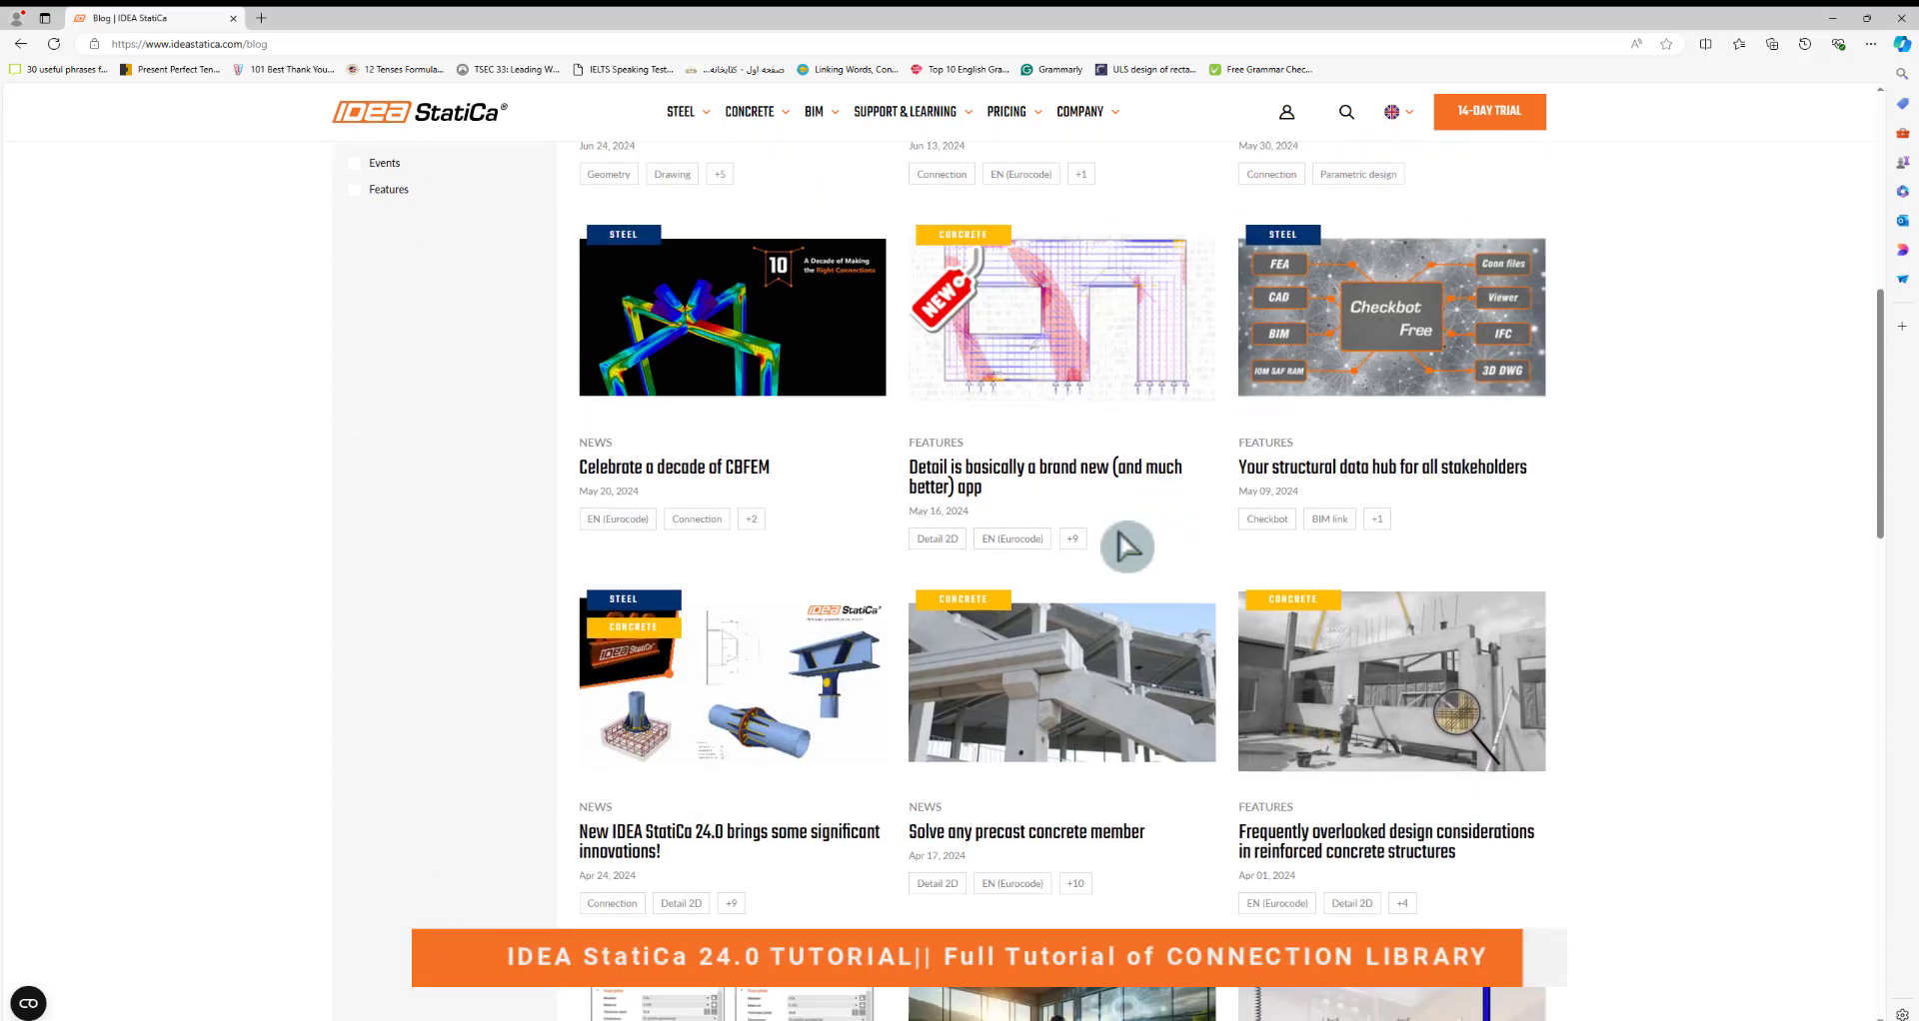
scroll(1417, 686, down, 2)
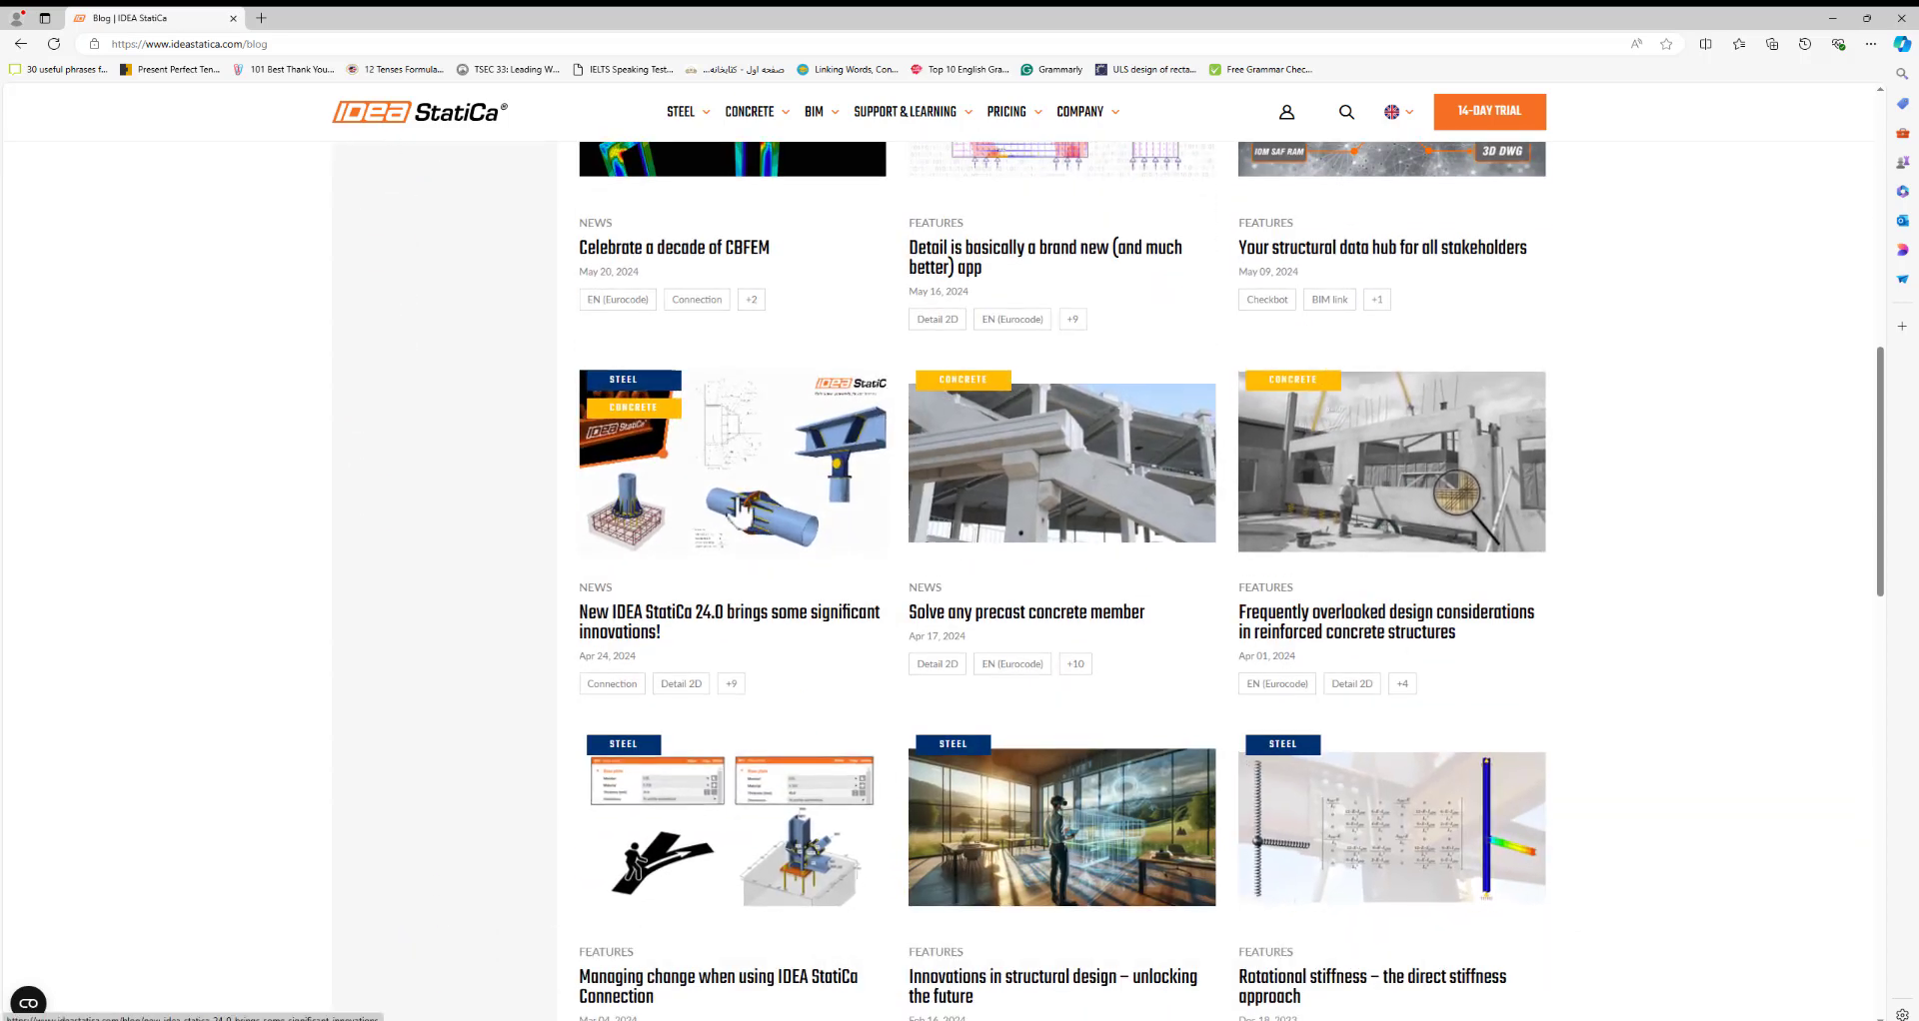
scroll(756, 514, down, 5)
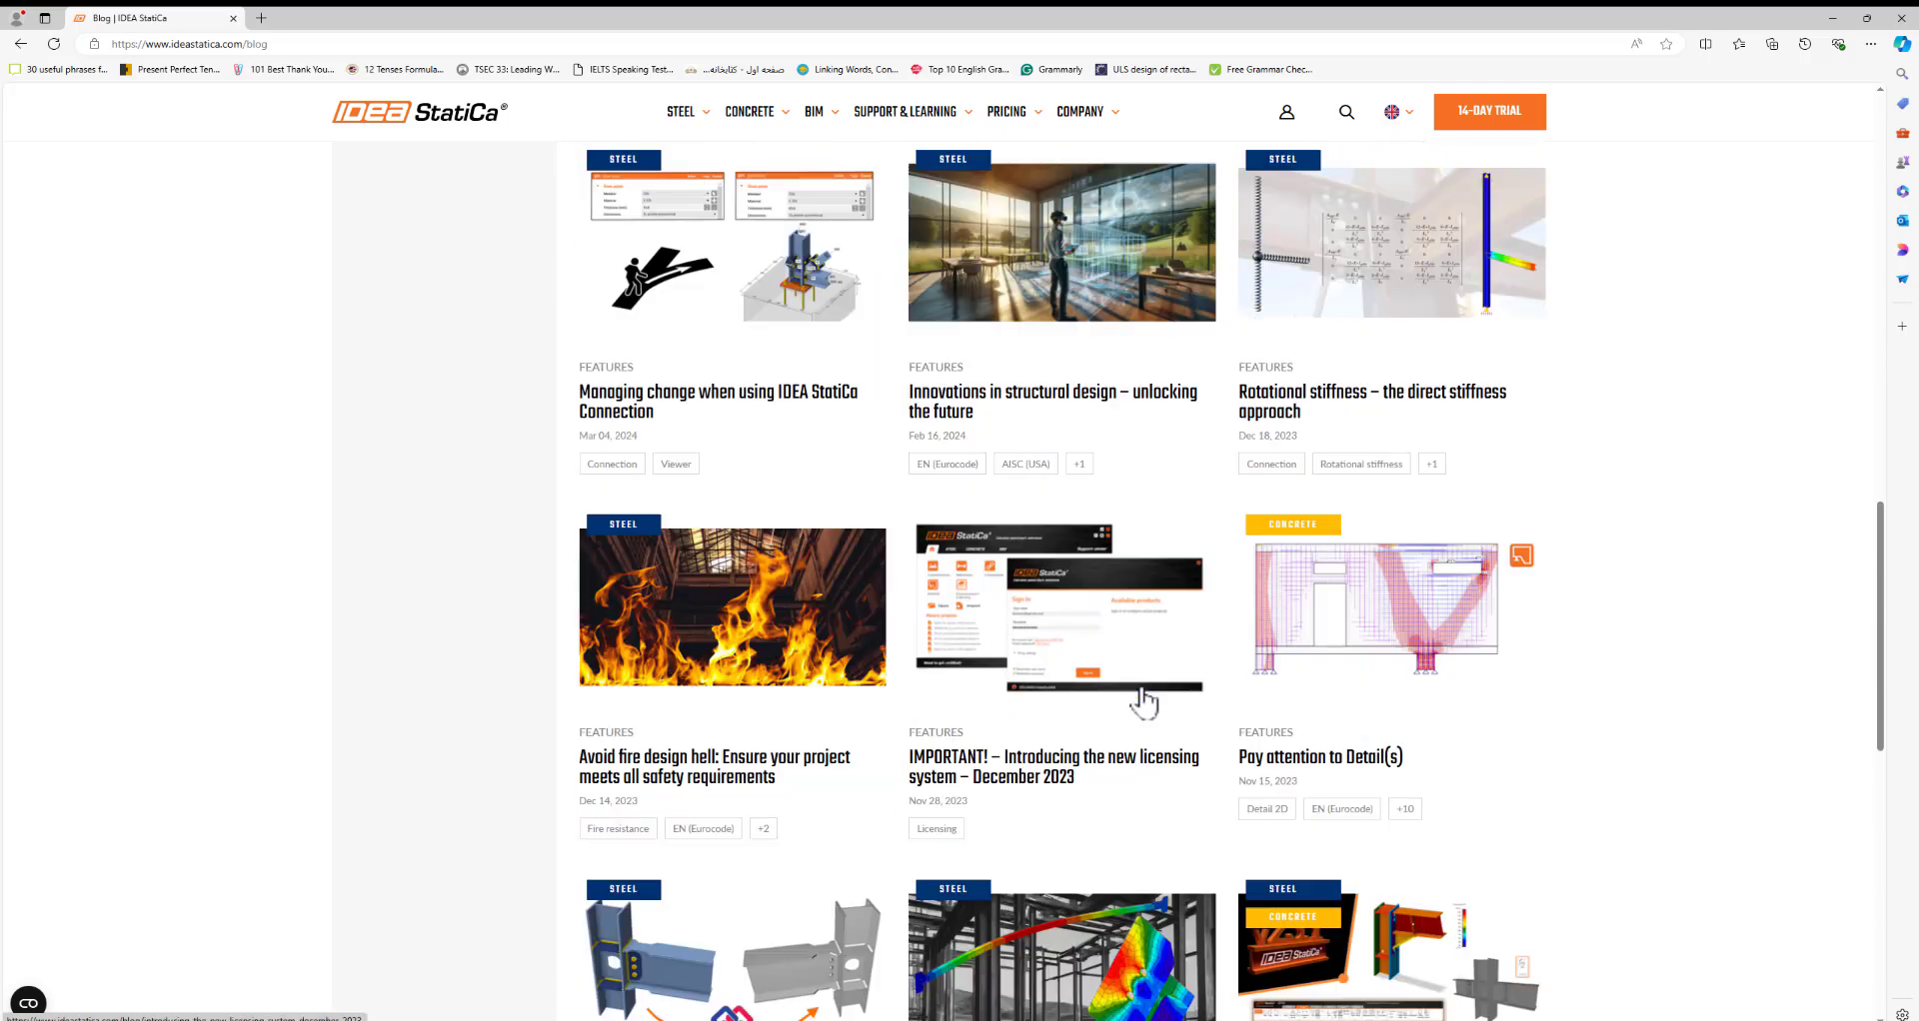
scroll(1145, 700, up, 1)
mouse_move(831, 113)
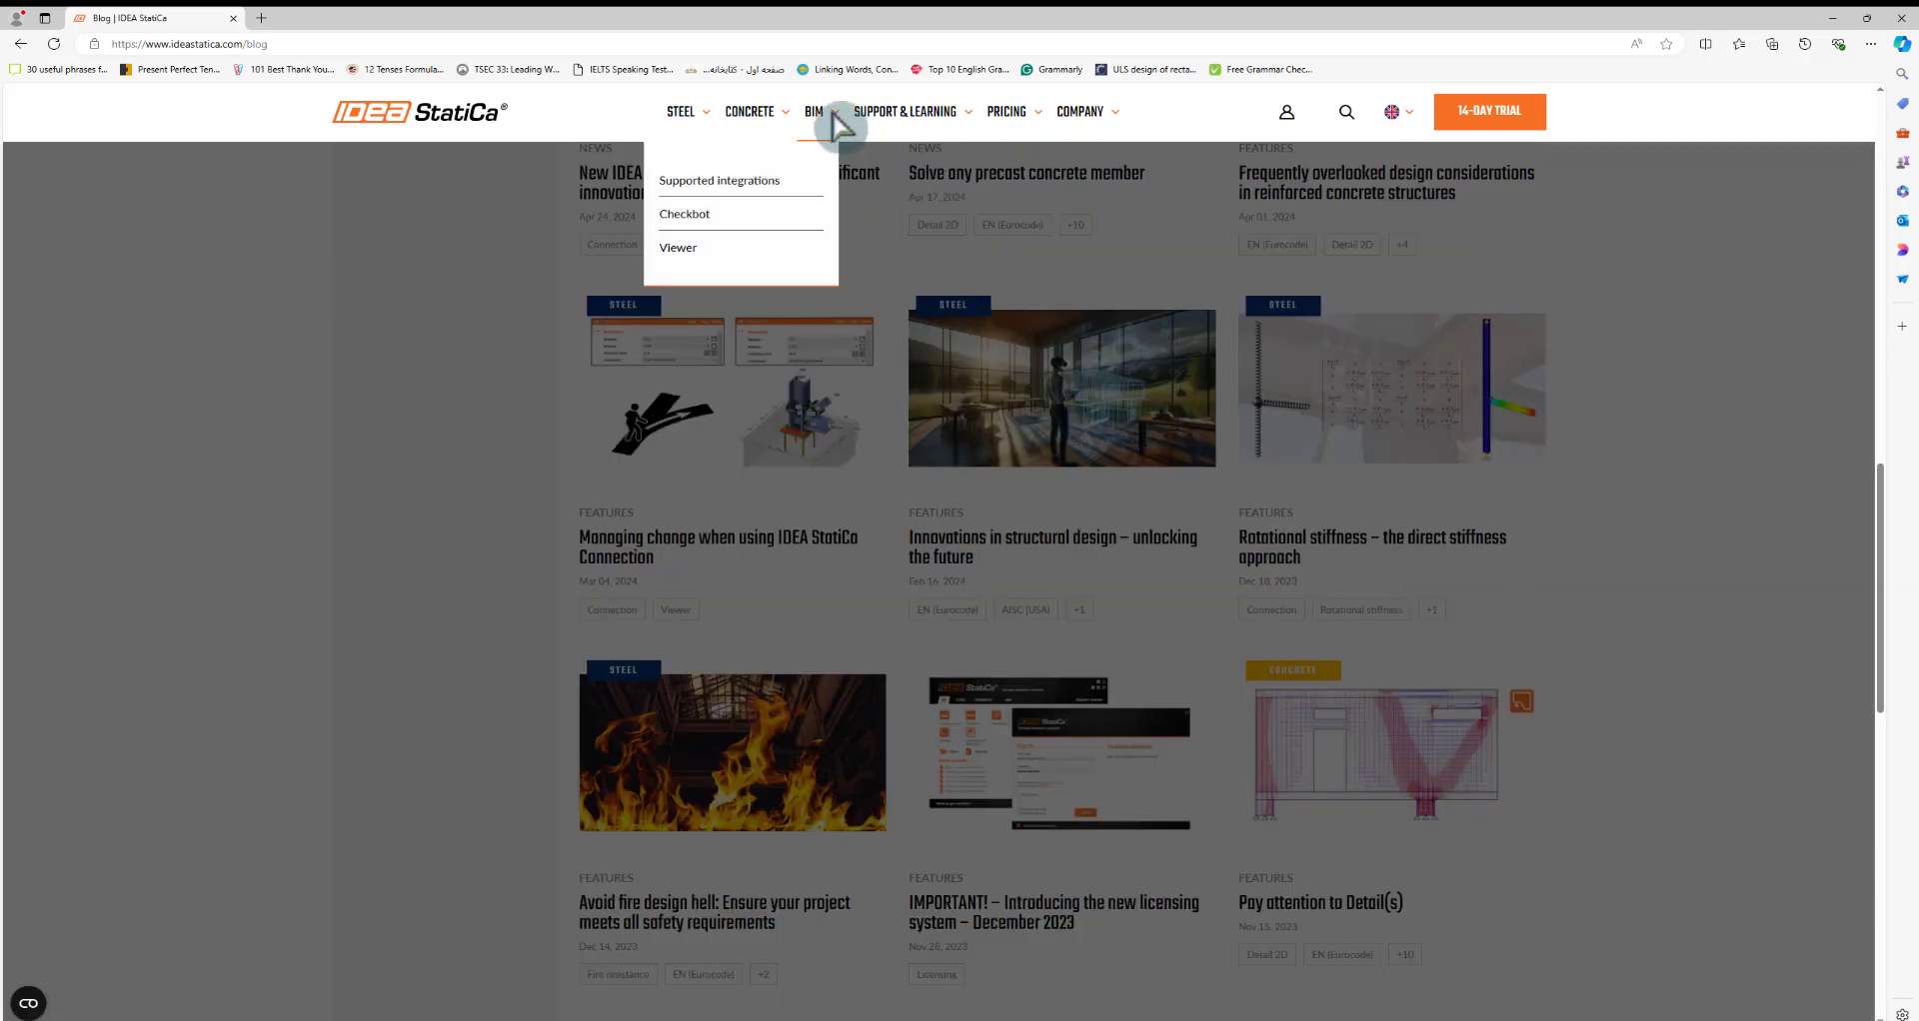
mouse_move(704, 111)
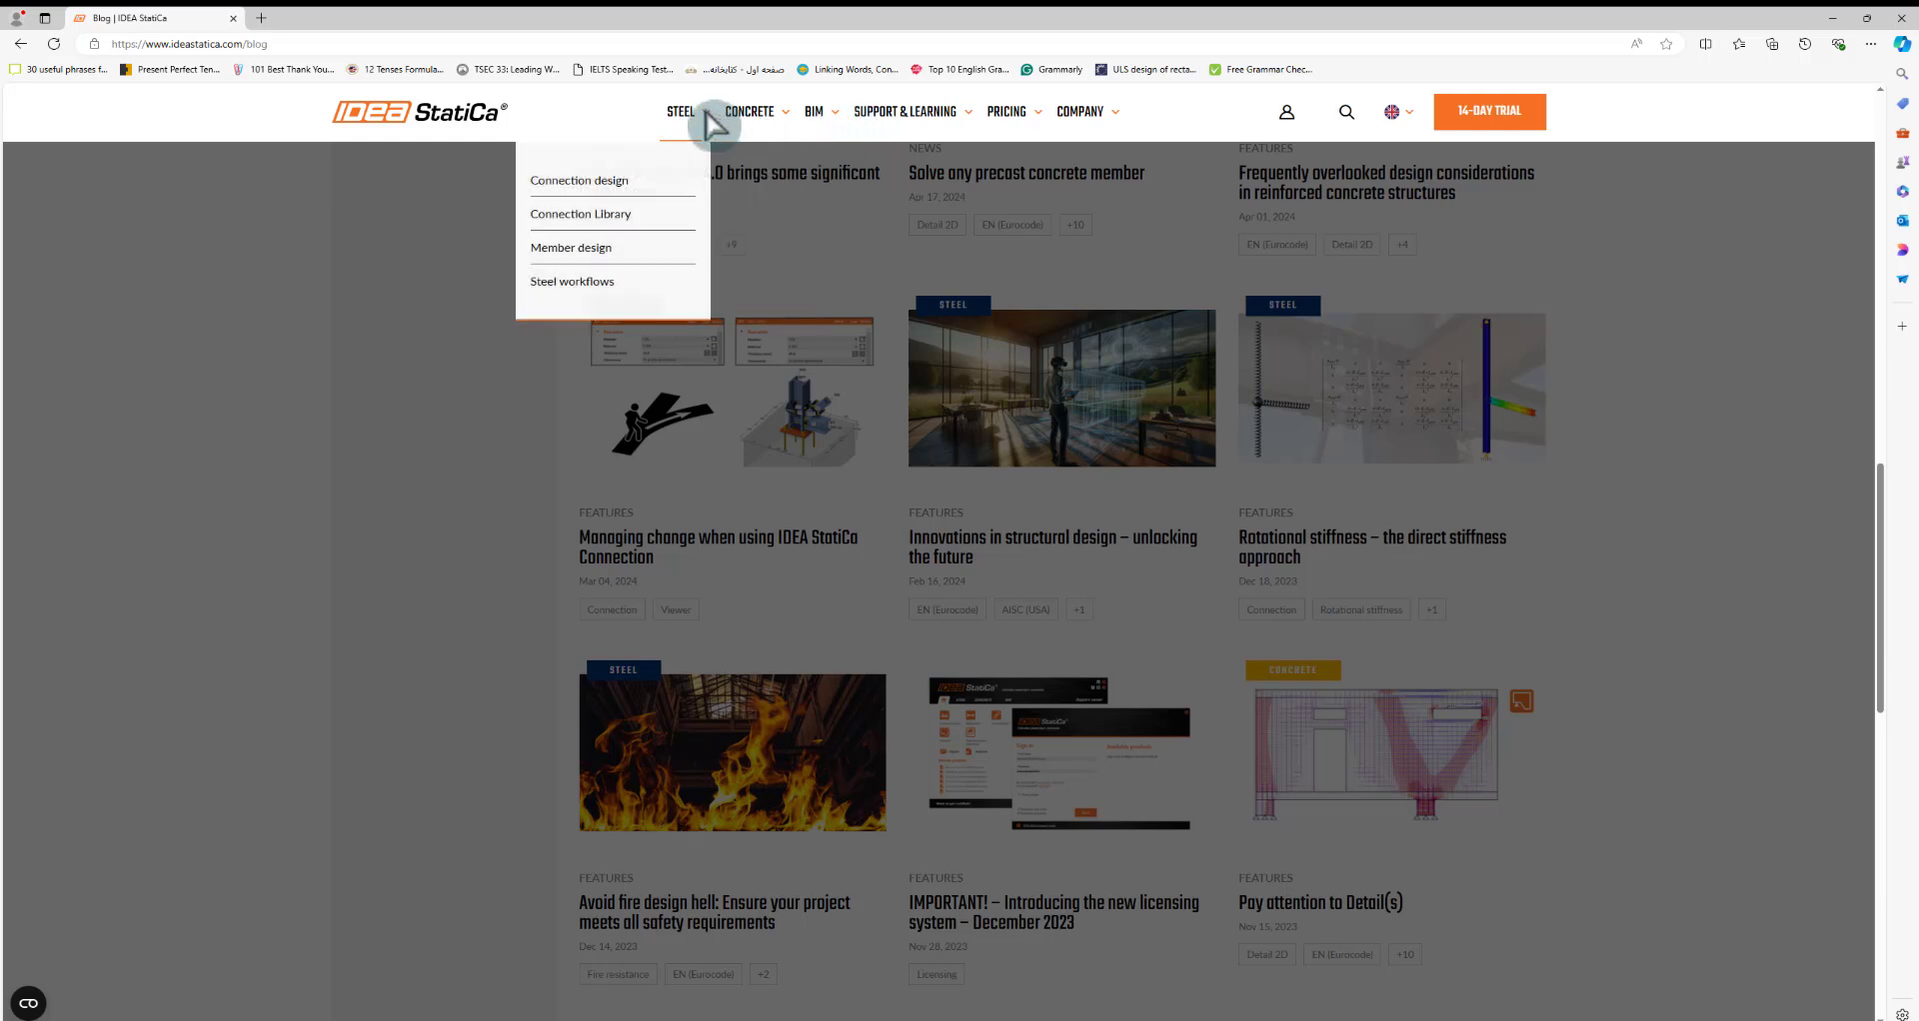
click(600, 186)
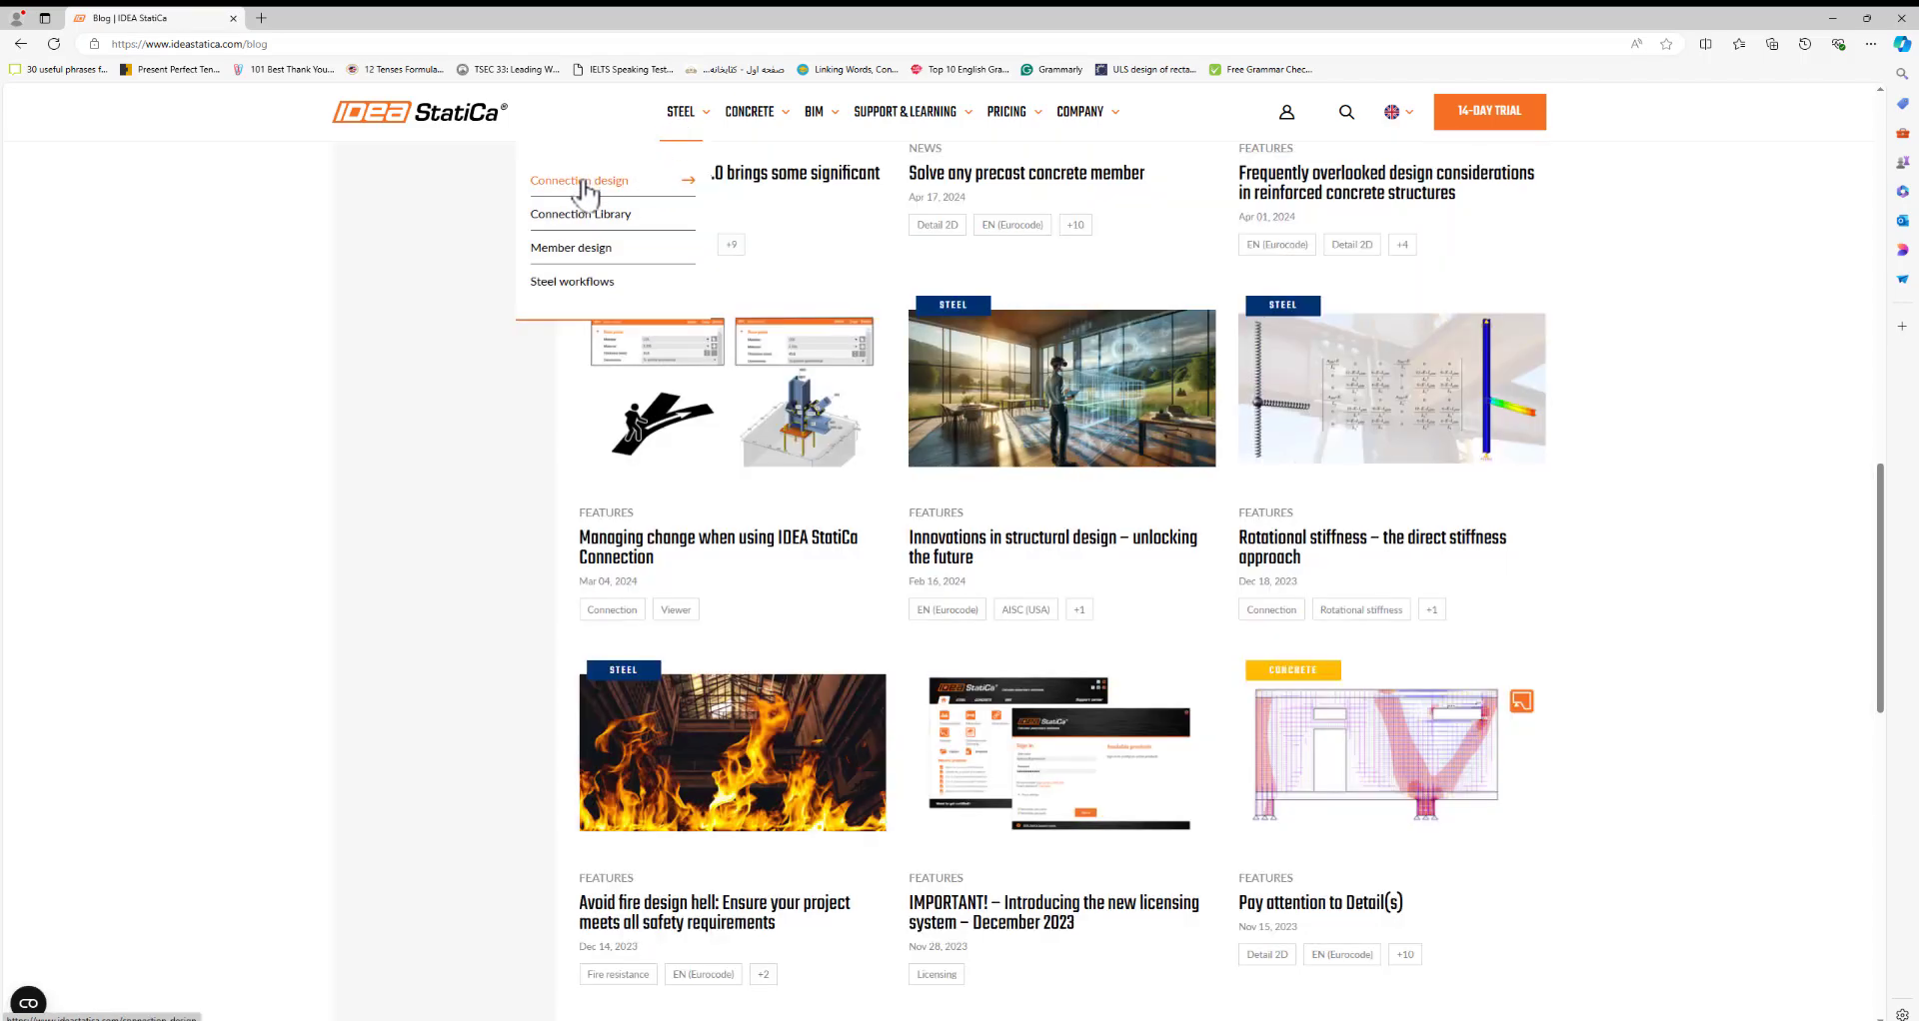
Open the Connection design product page and scroll through its content
click(587, 190)
scroll(1070, 608, down, 5)
scroll(813, 377, down, 9)
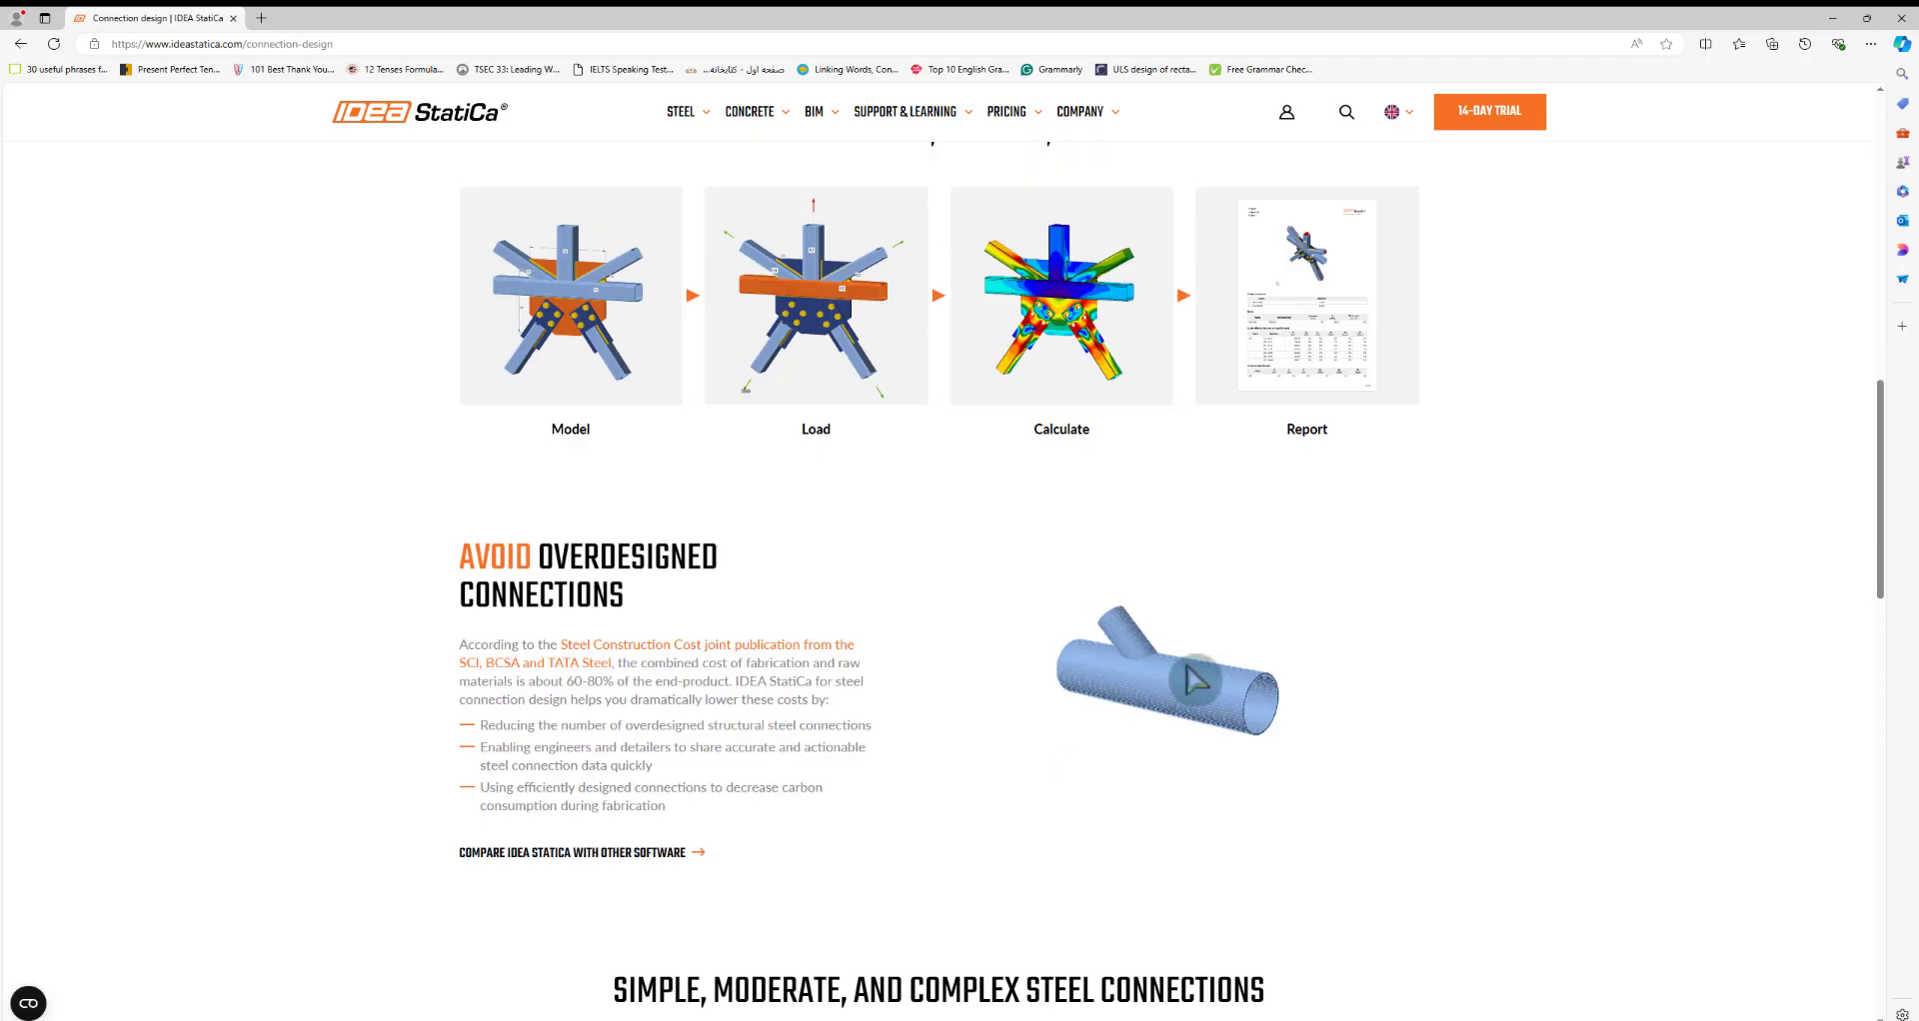
scroll(759, 709, down, 9)
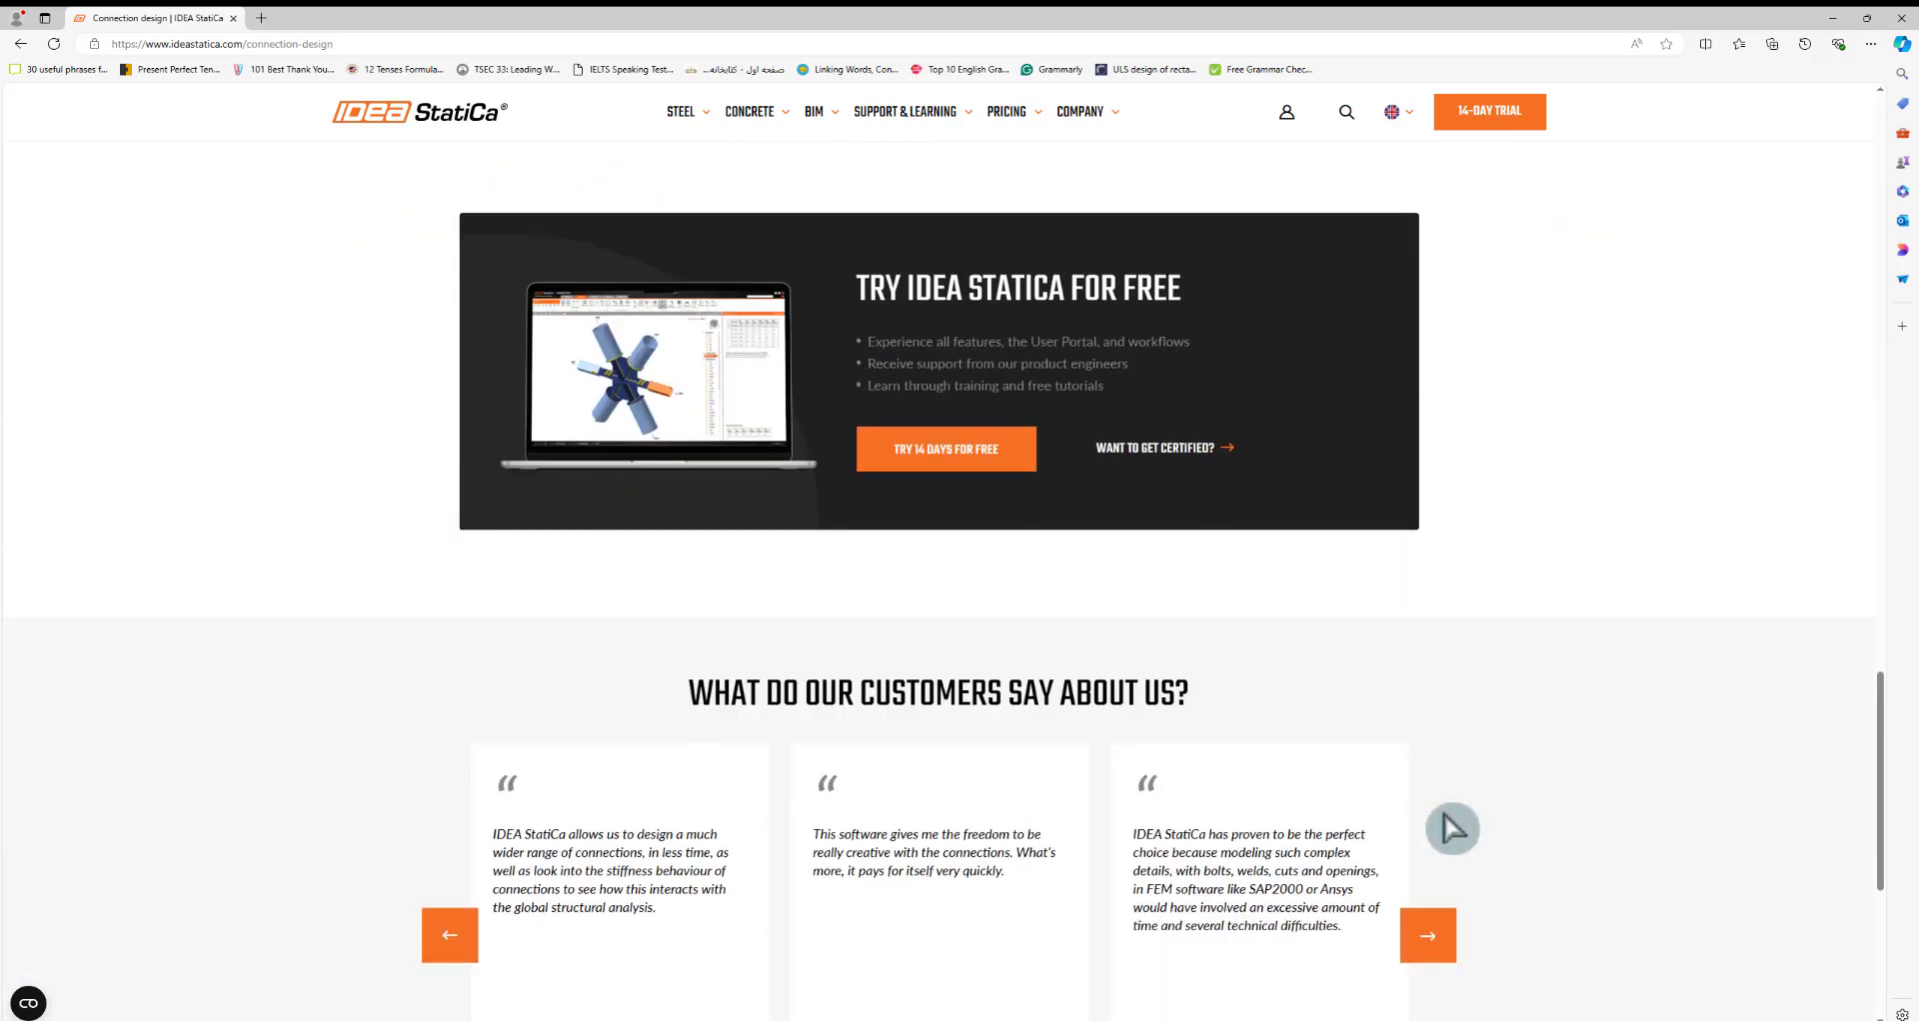
scroll(1467, 768, up, 2)
scroll(1468, 768, up, 5)
Go to Support & Learning > Downloads & Licensing and review its installation, licensing and sample cards
mouse_move(968, 112)
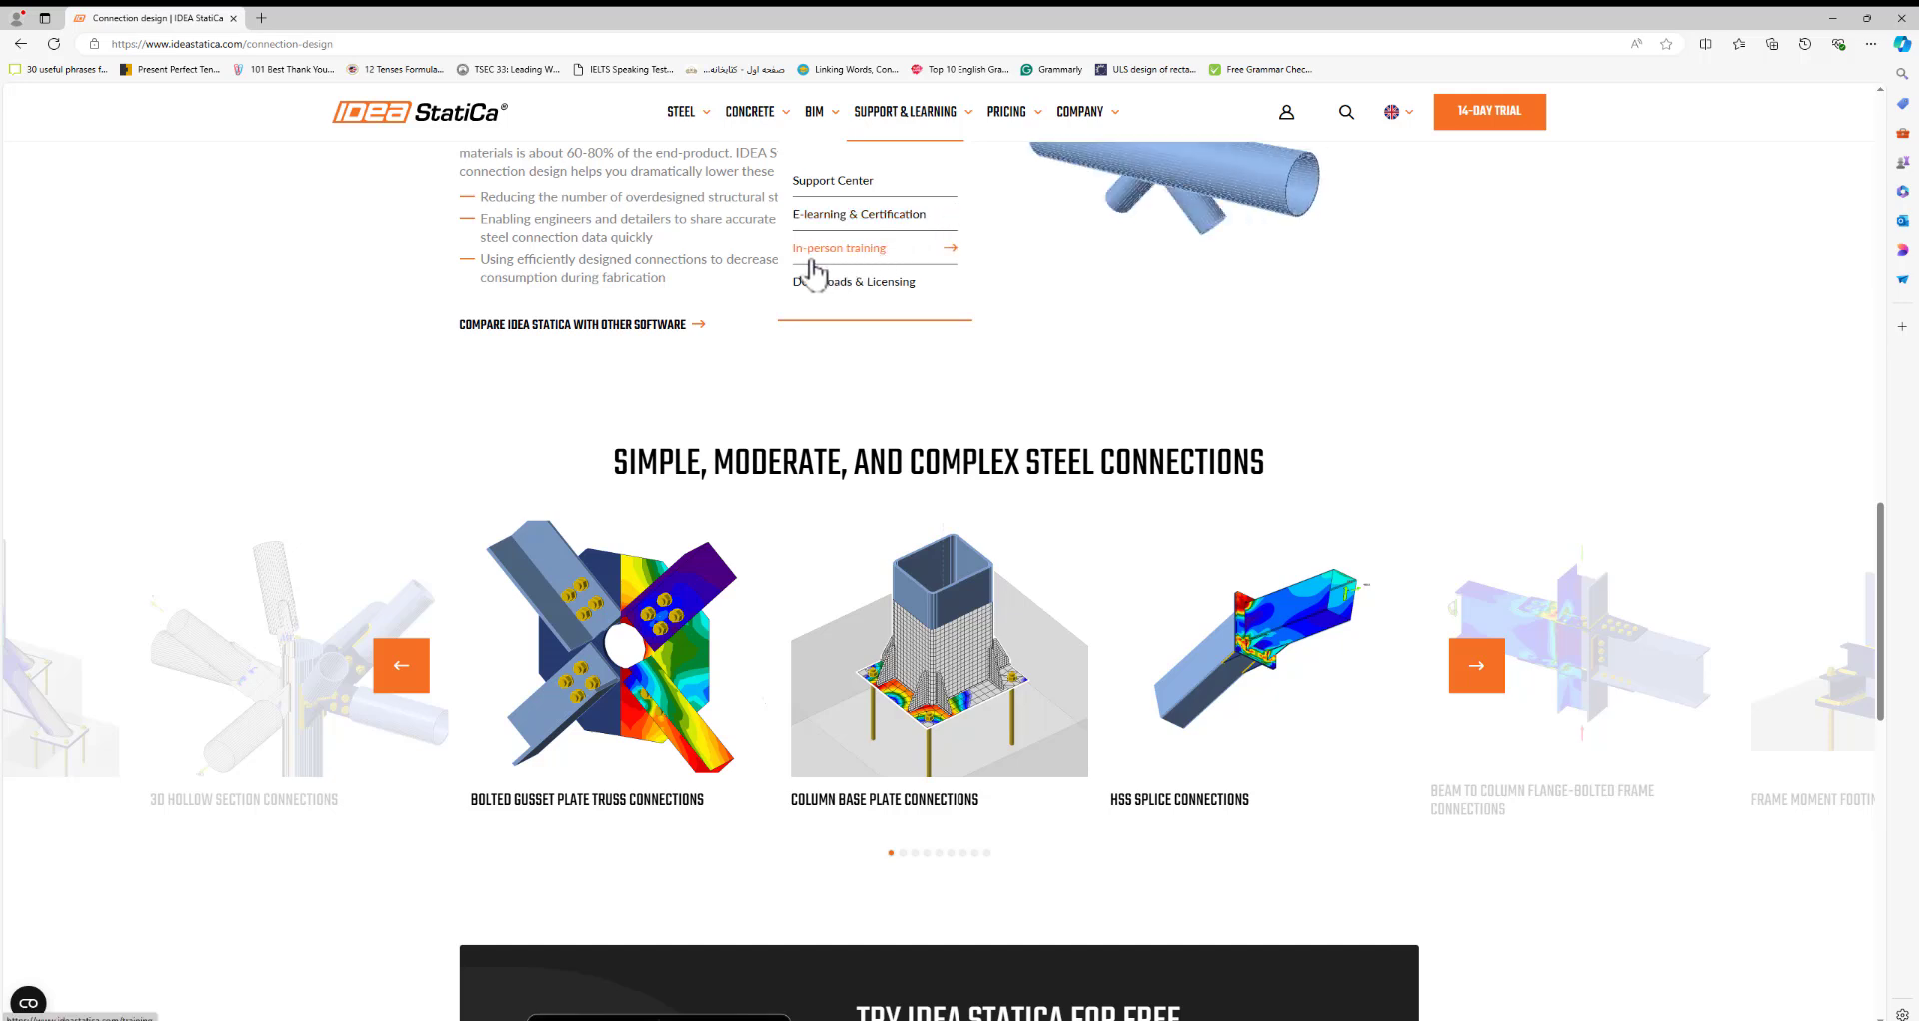
click(866, 287)
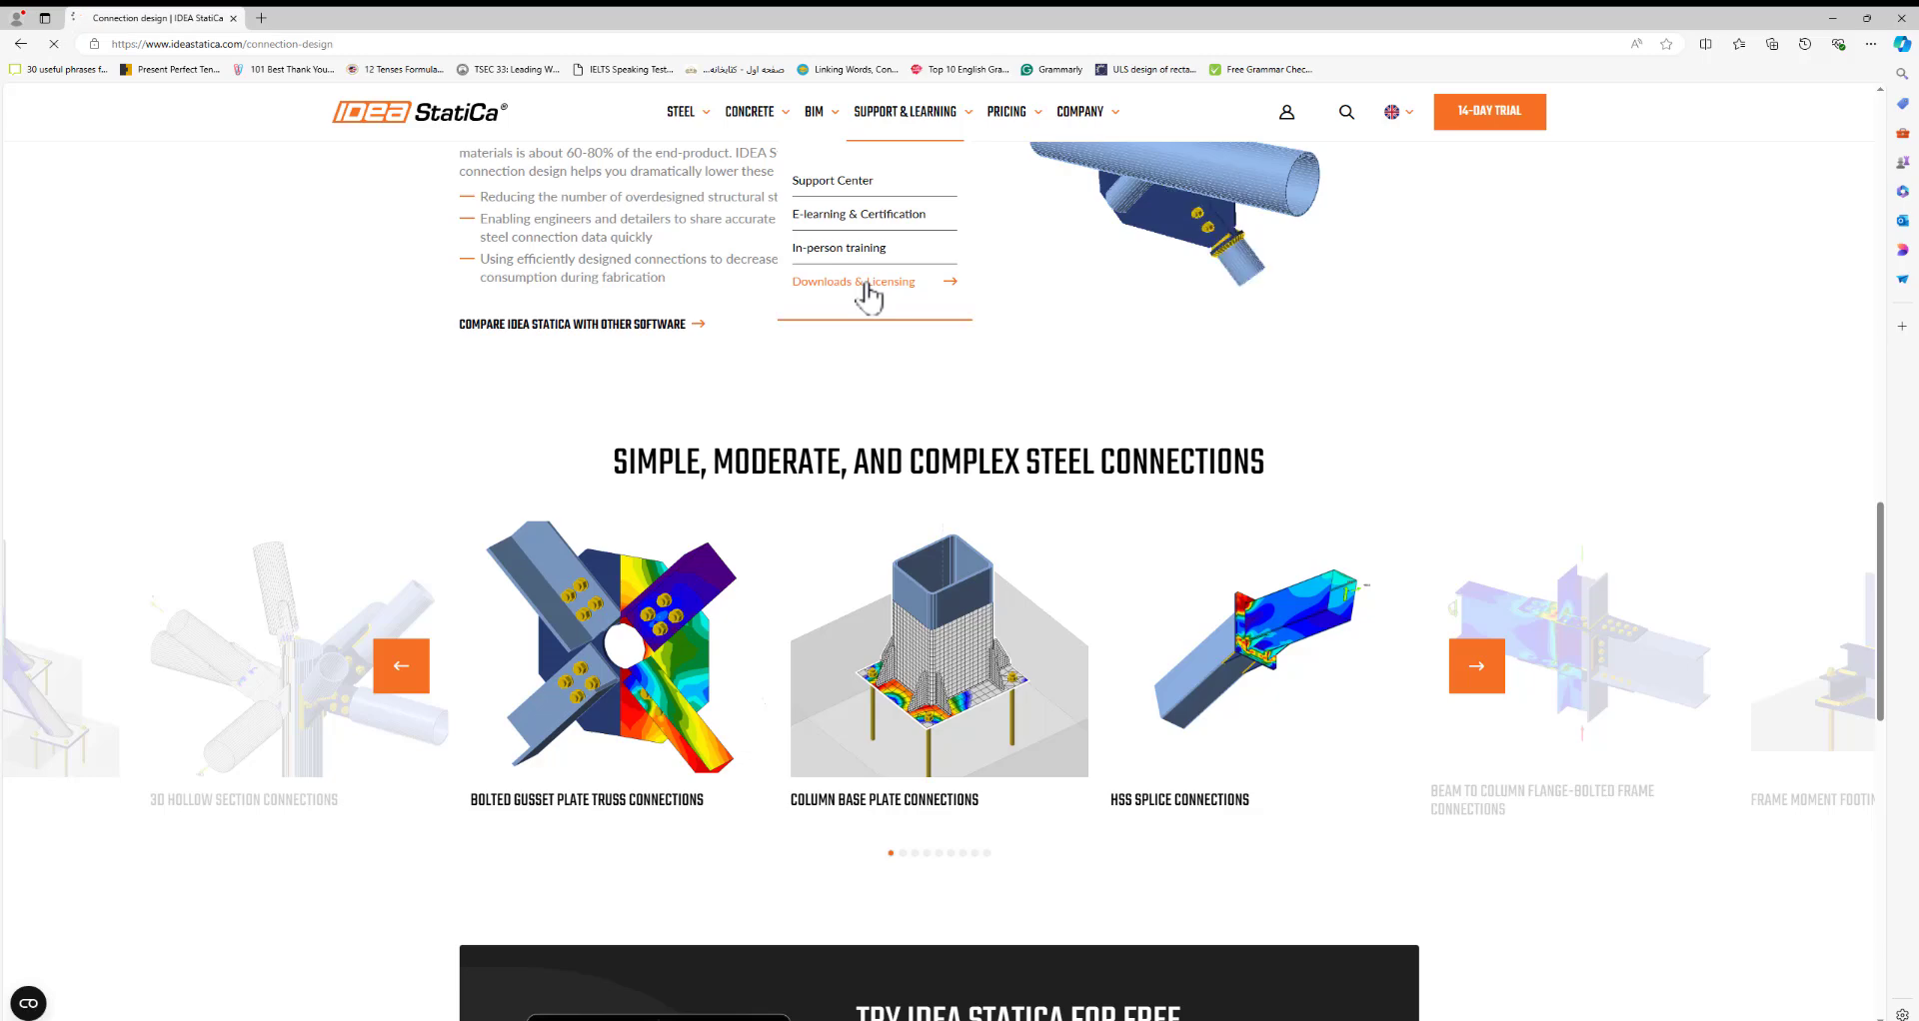
scroll(1099, 594, down, 3)
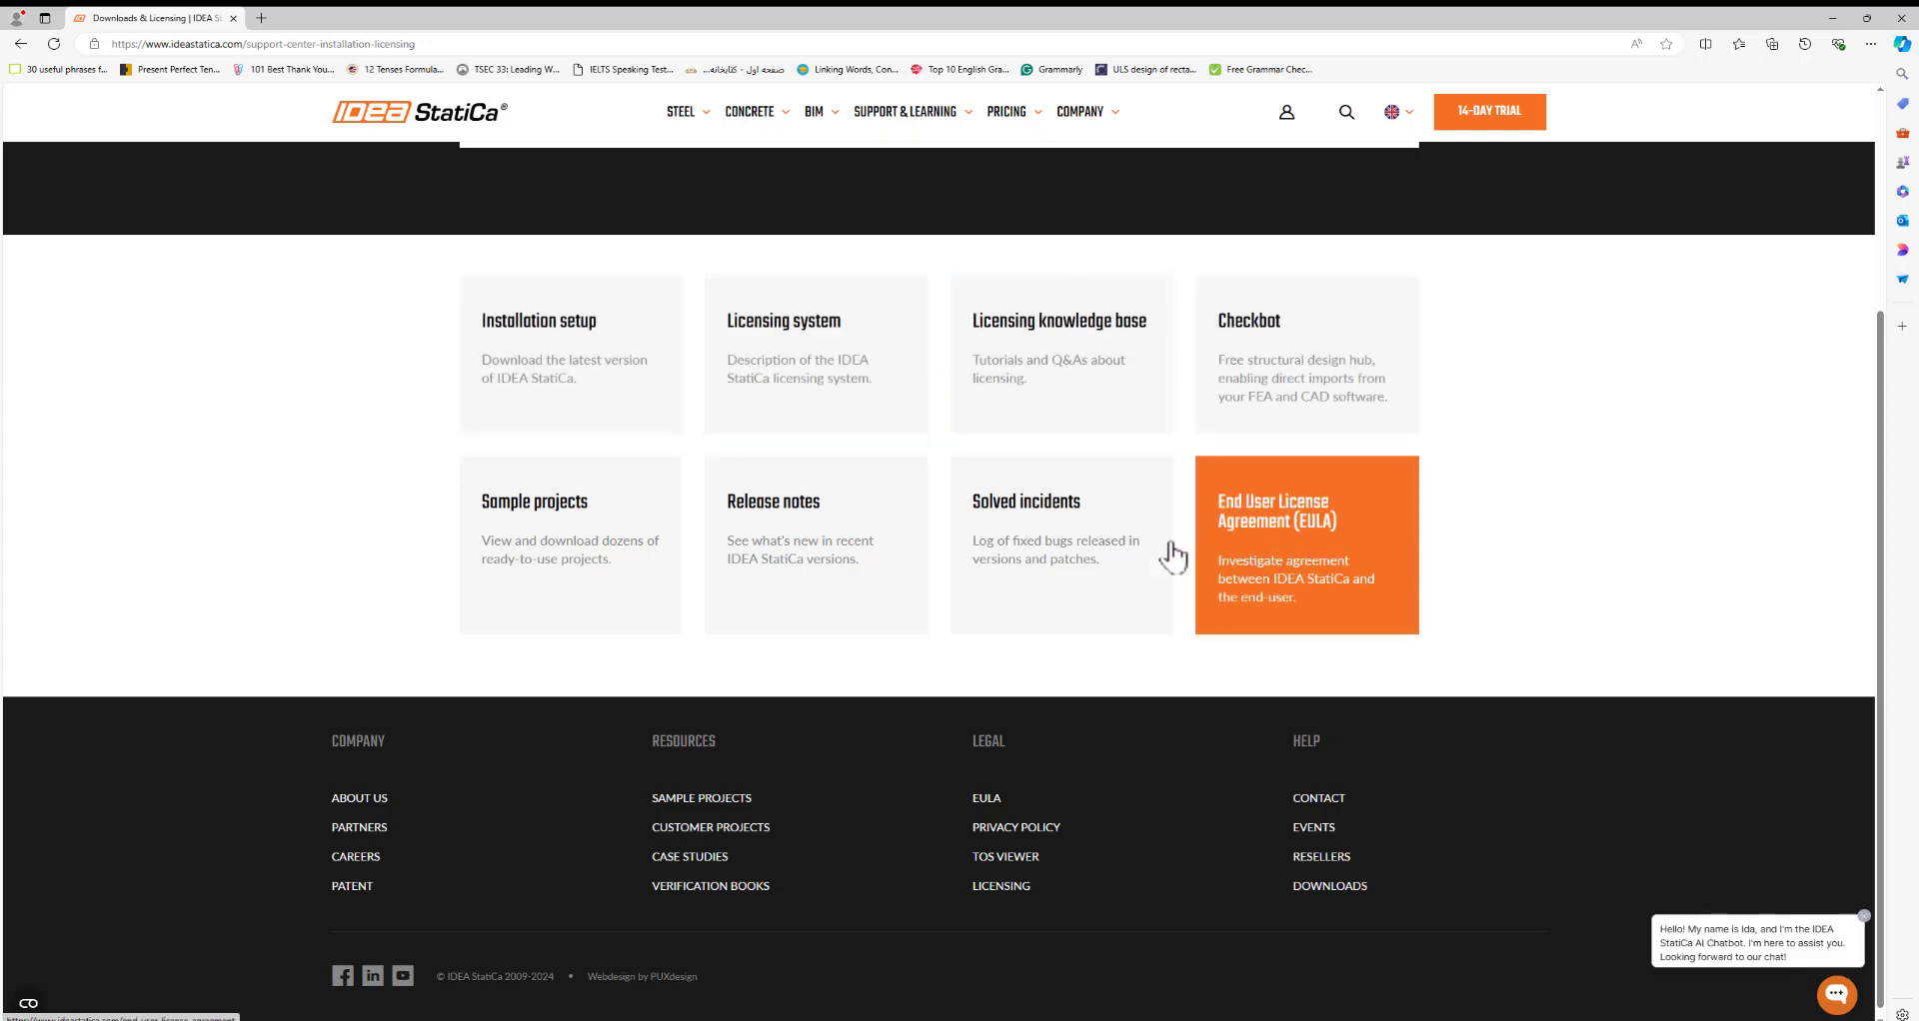
scroll(1499, 605, up, 3)
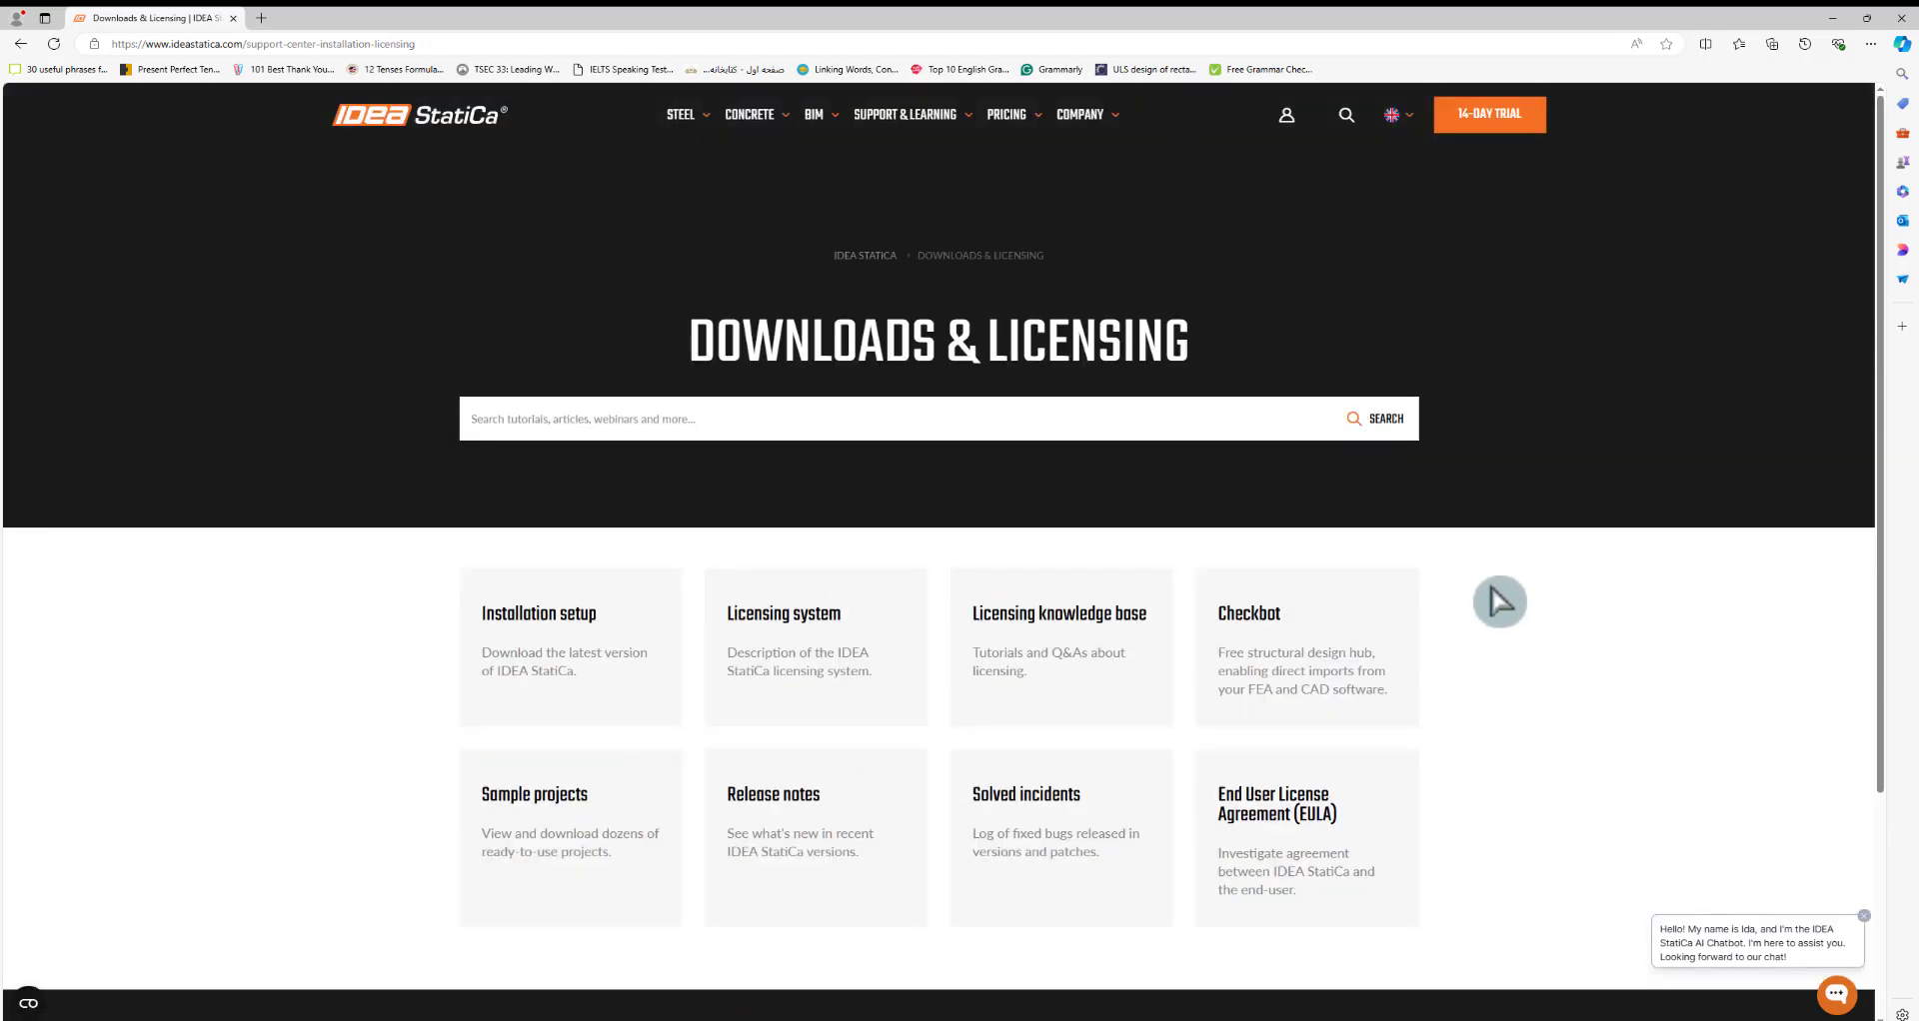
Minimize the browser and shift the IDEA StatiCa launcher window slightly left
click(1835, 18)
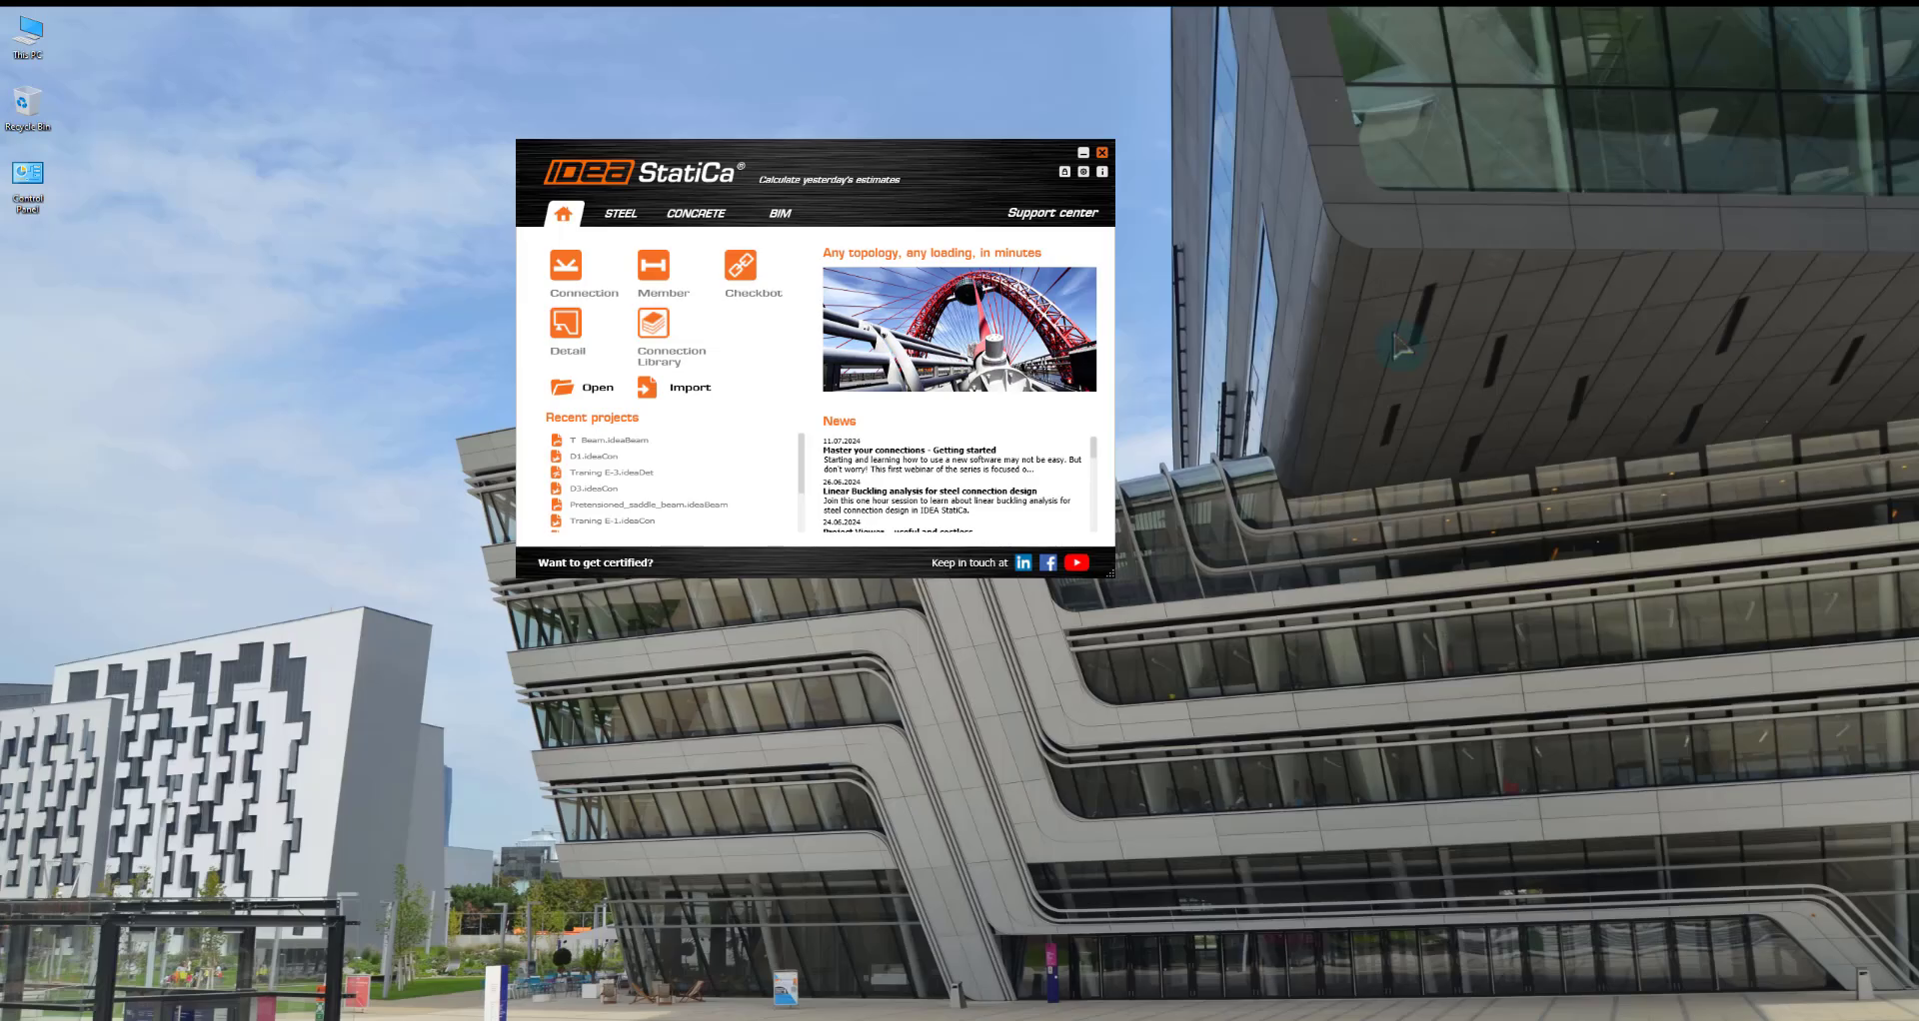
drag(805, 162, 762, 166)
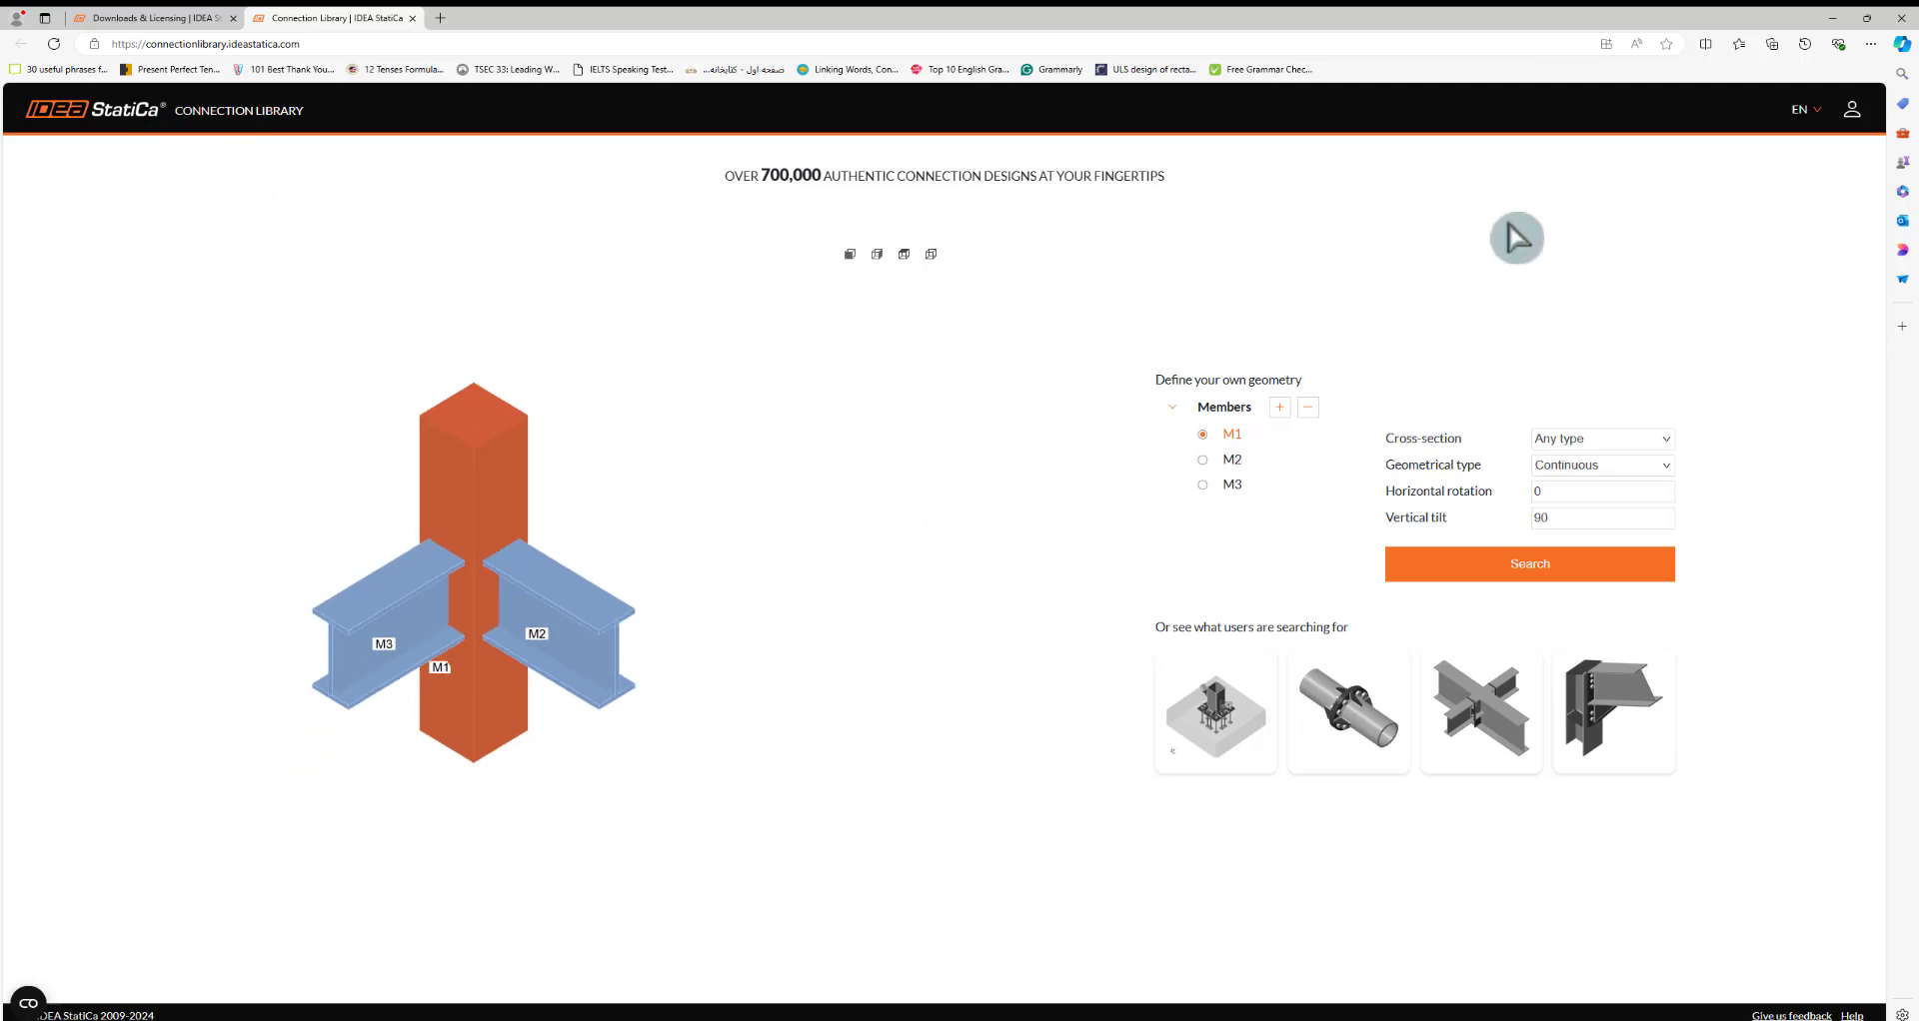
Filter the library to anchor example connections, load more results and dismiss the sign-up prompt
click(1231, 727)
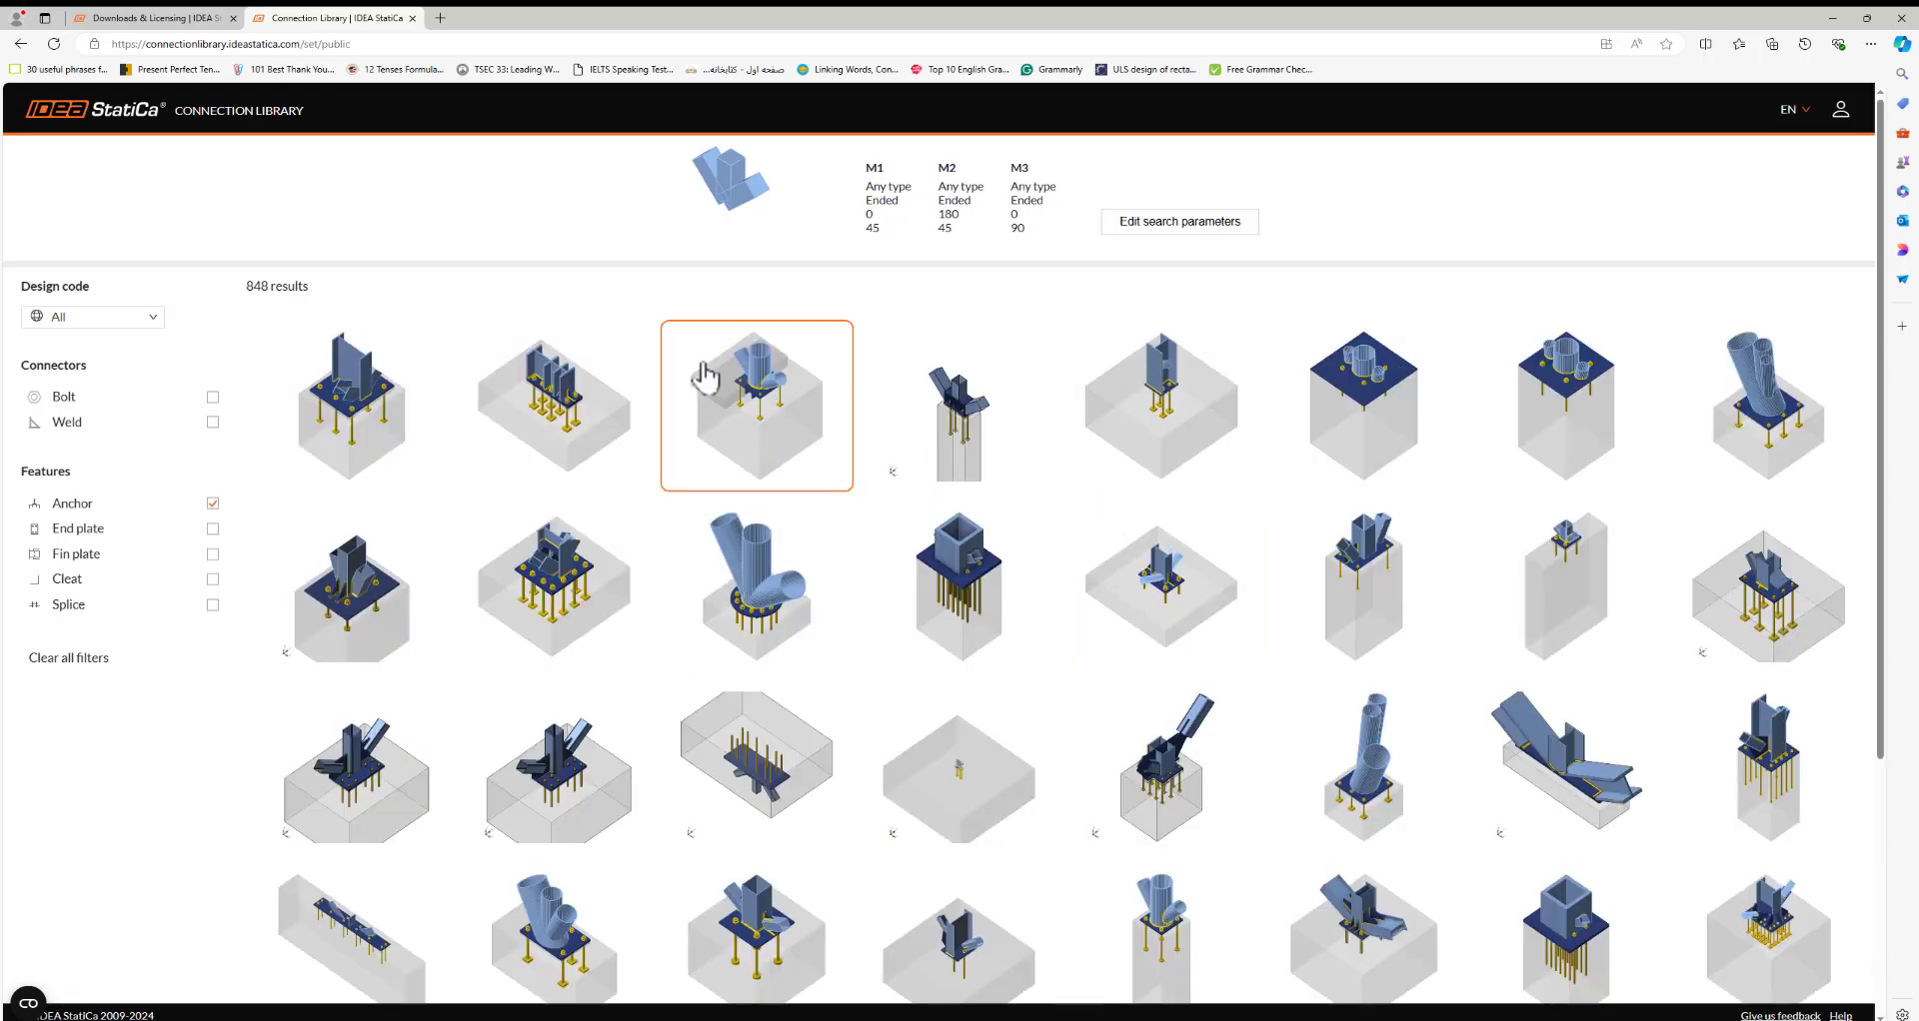
scroll(699, 471, down, 3)
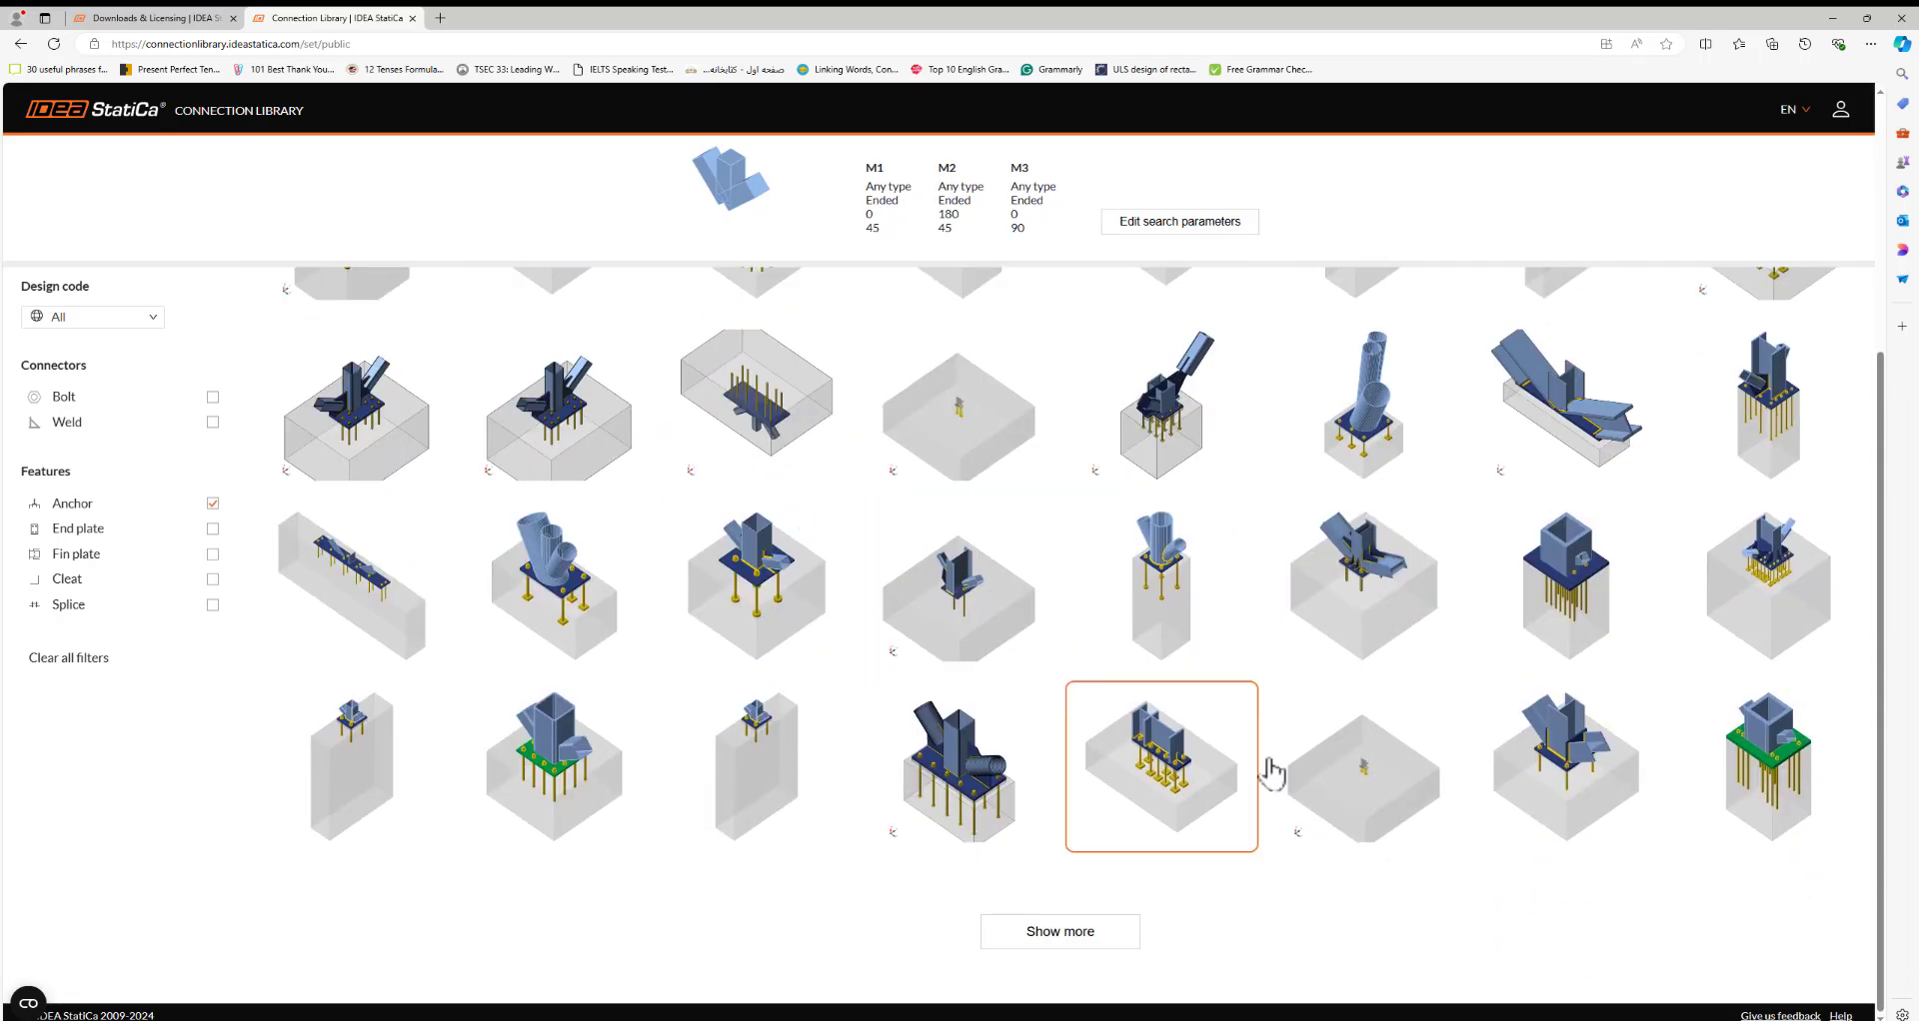
click(1075, 934)
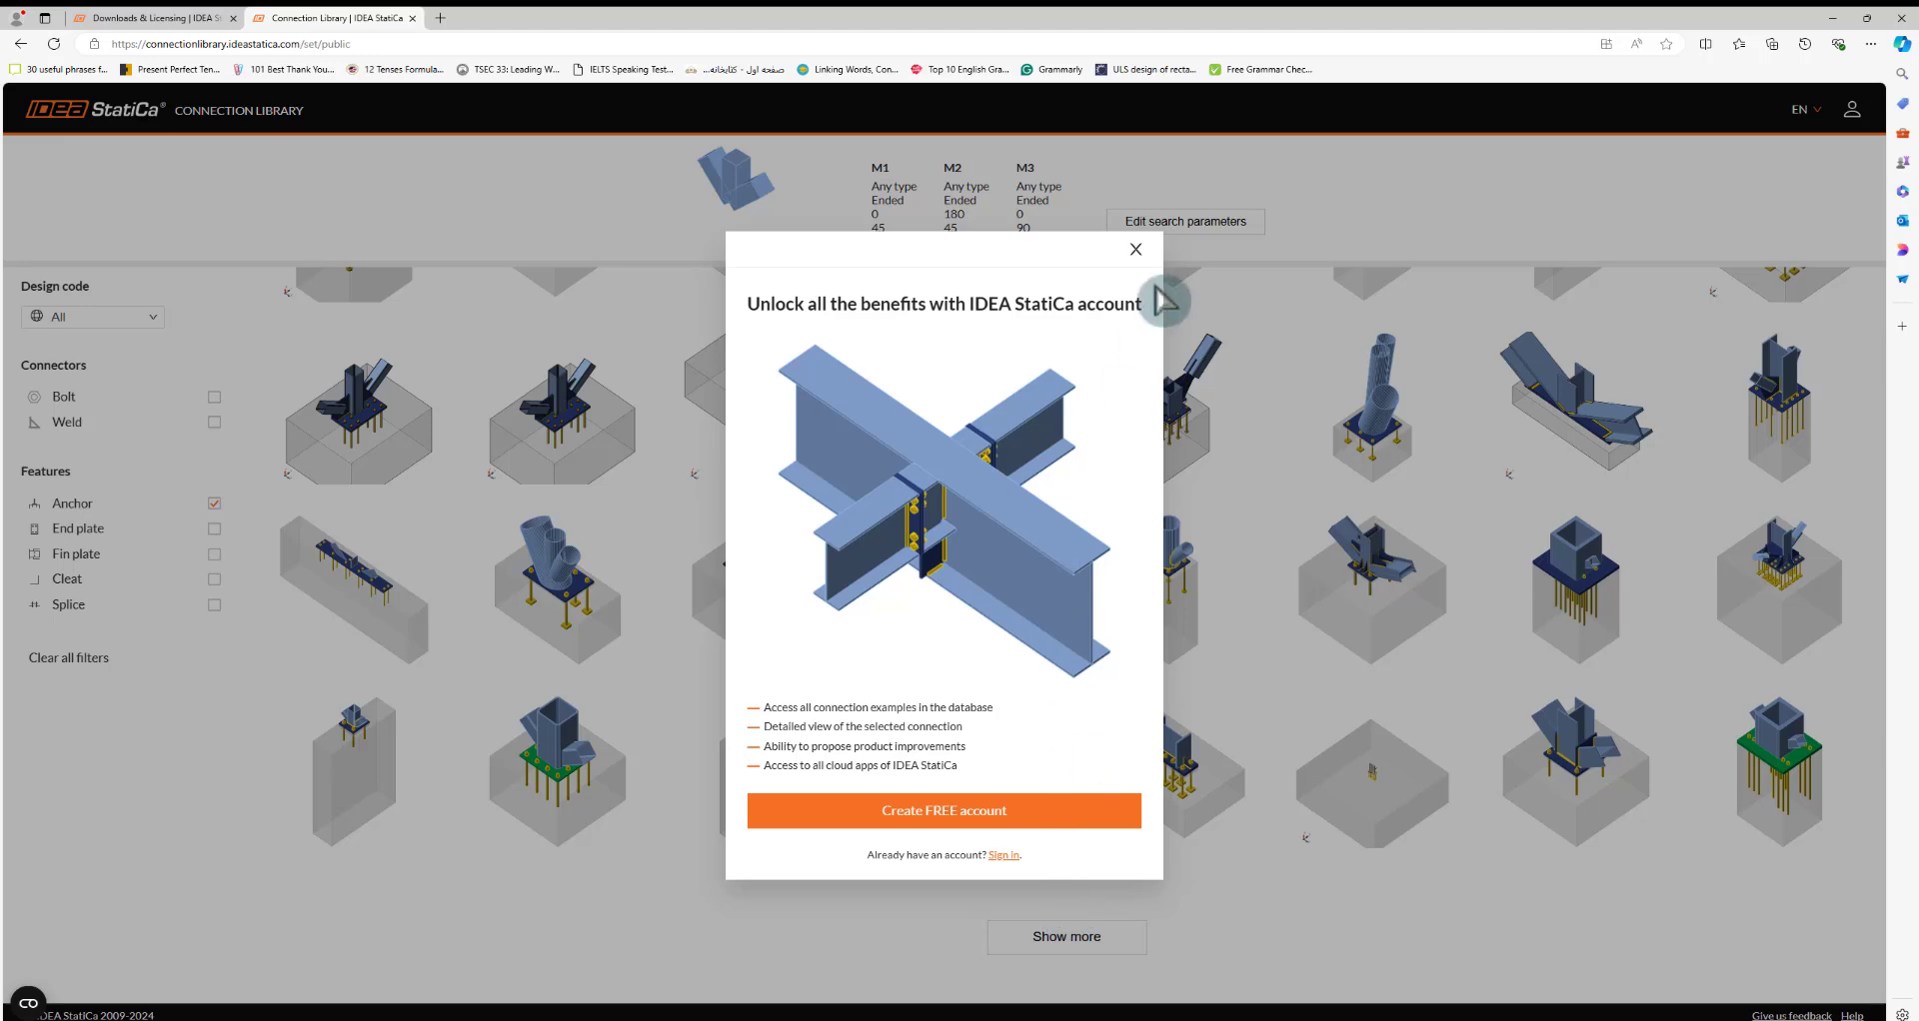
click(1135, 250)
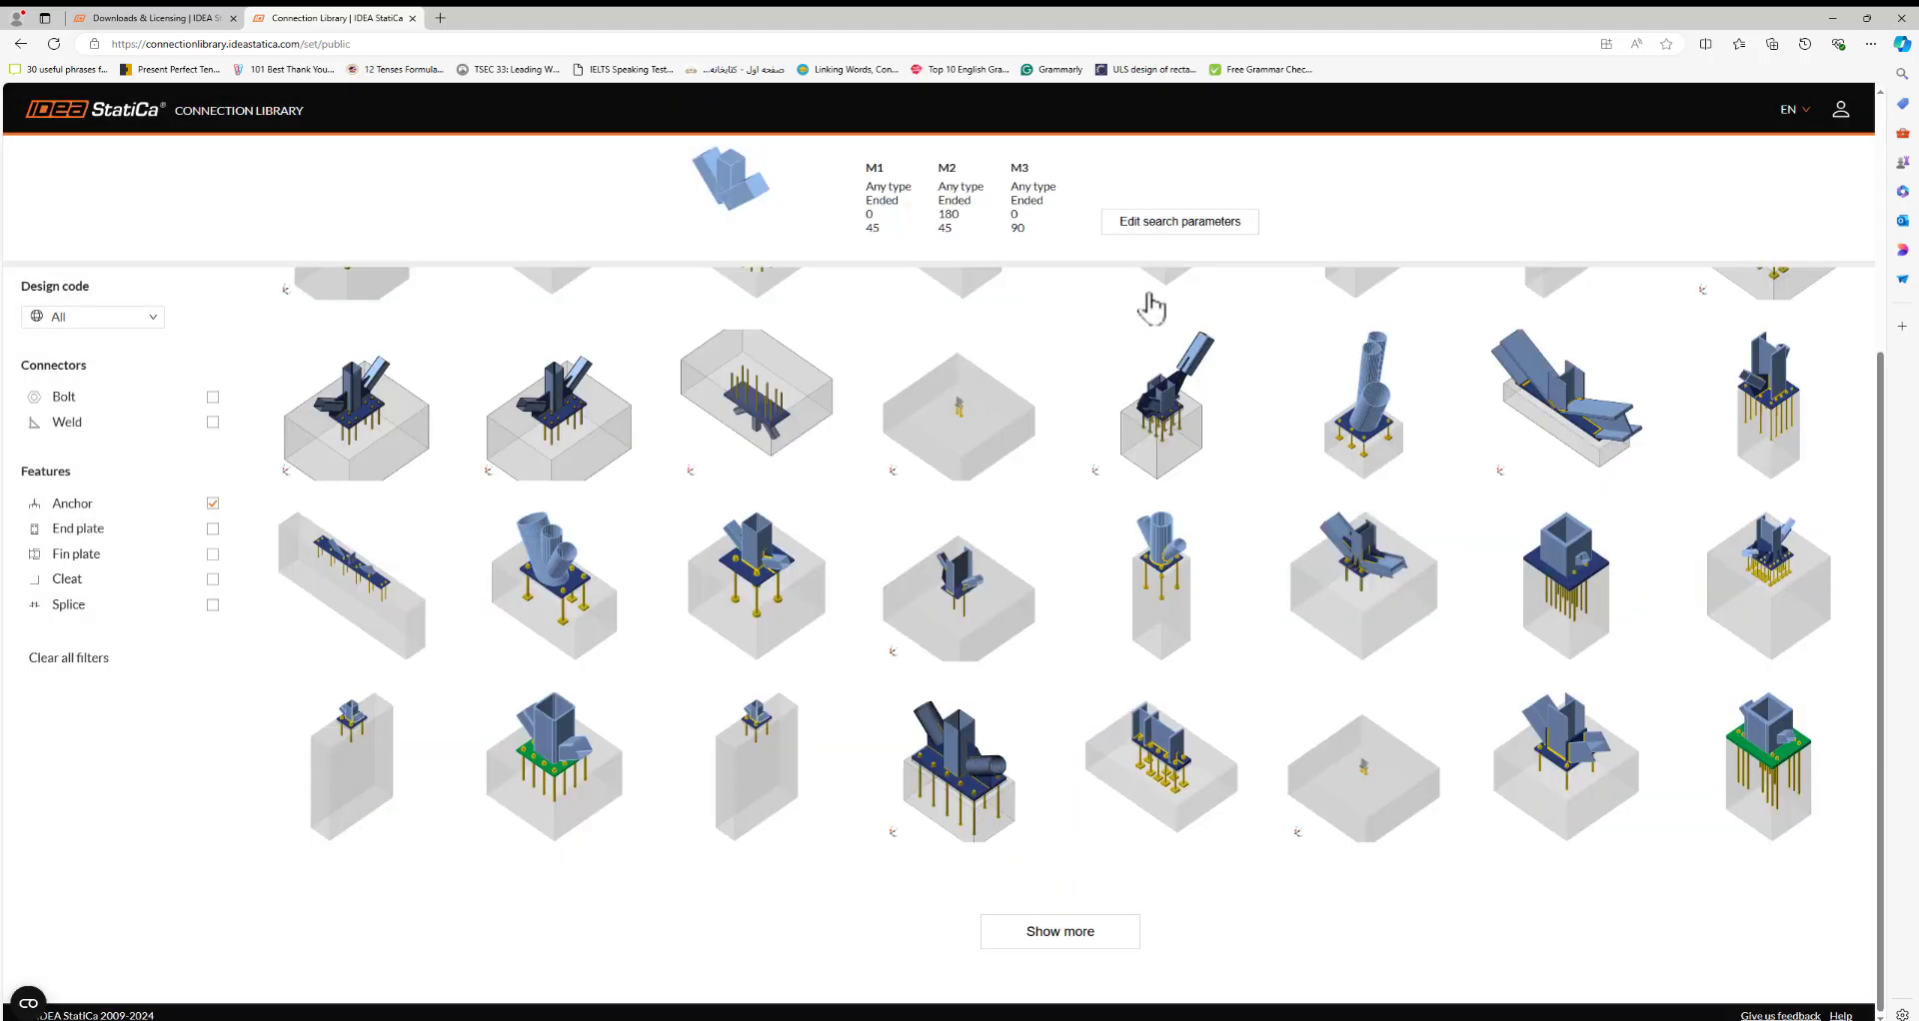
click(1081, 933)
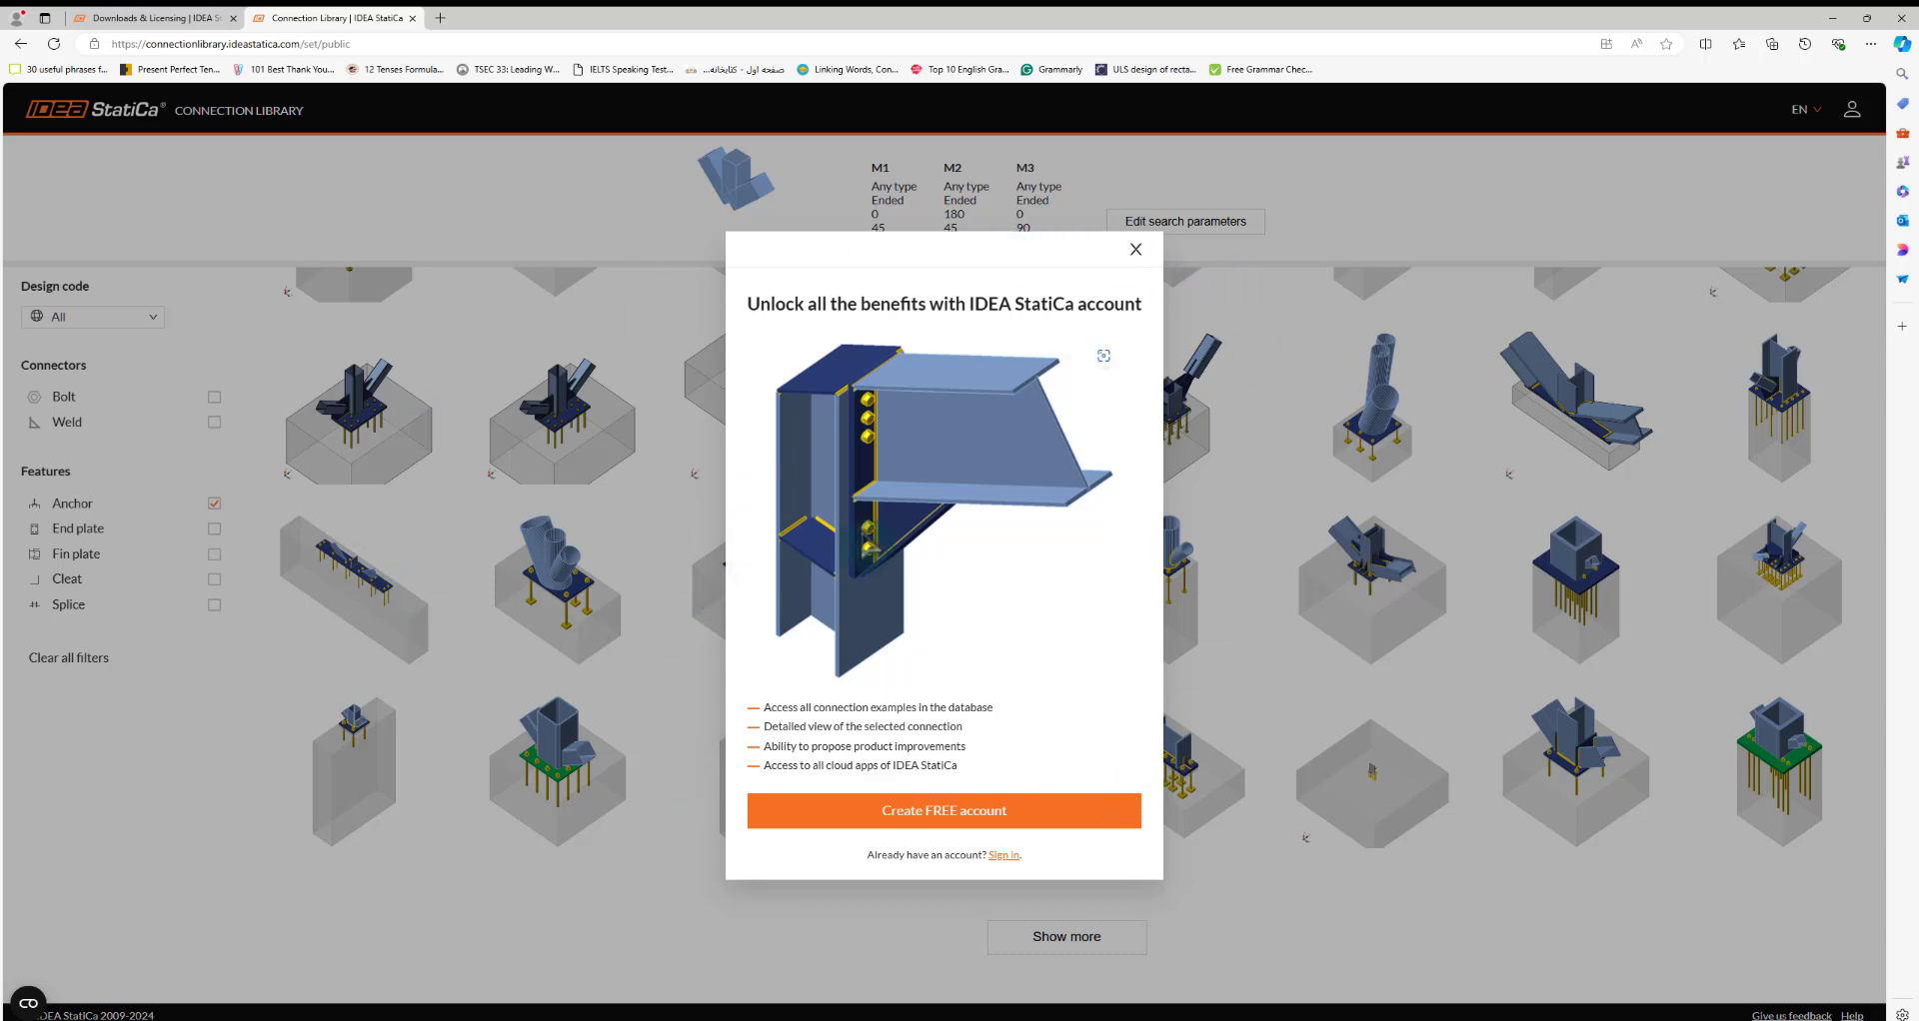
Sign in to the account by entering the user name and password
click(1002, 855)
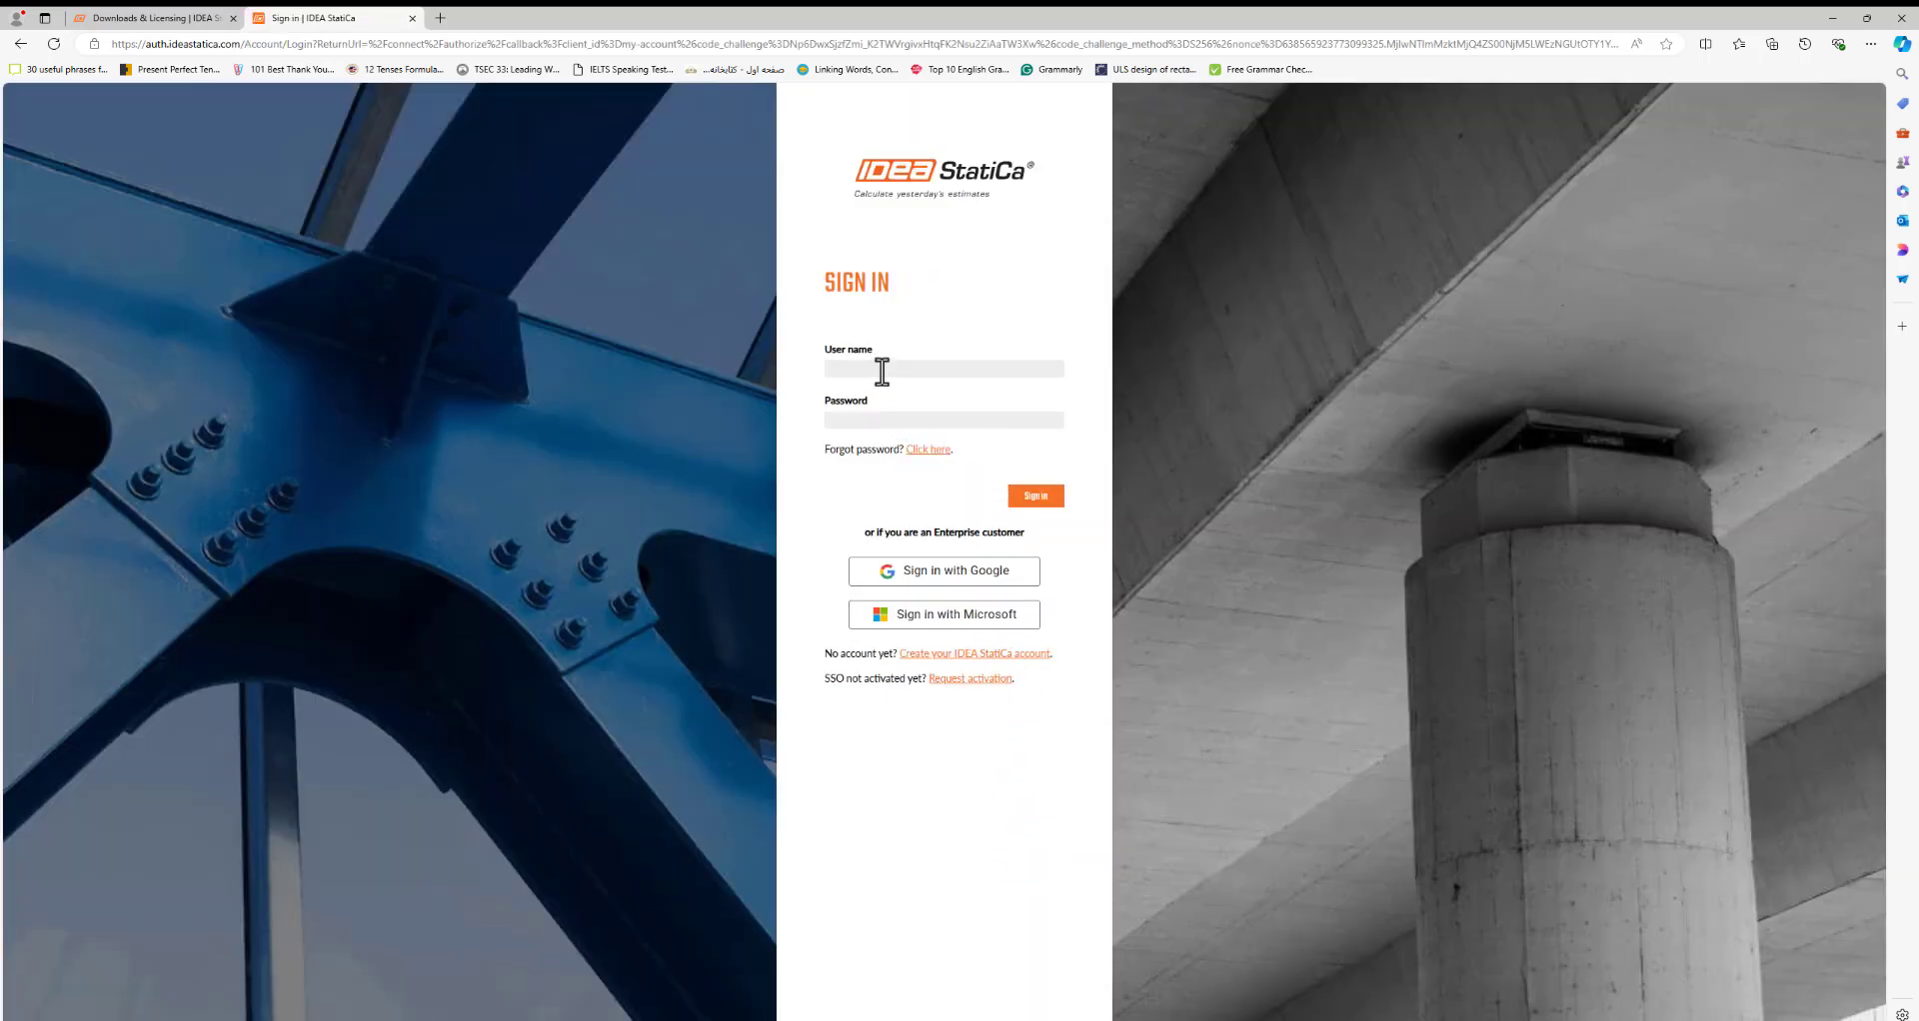
click(882, 369)
click(869, 419)
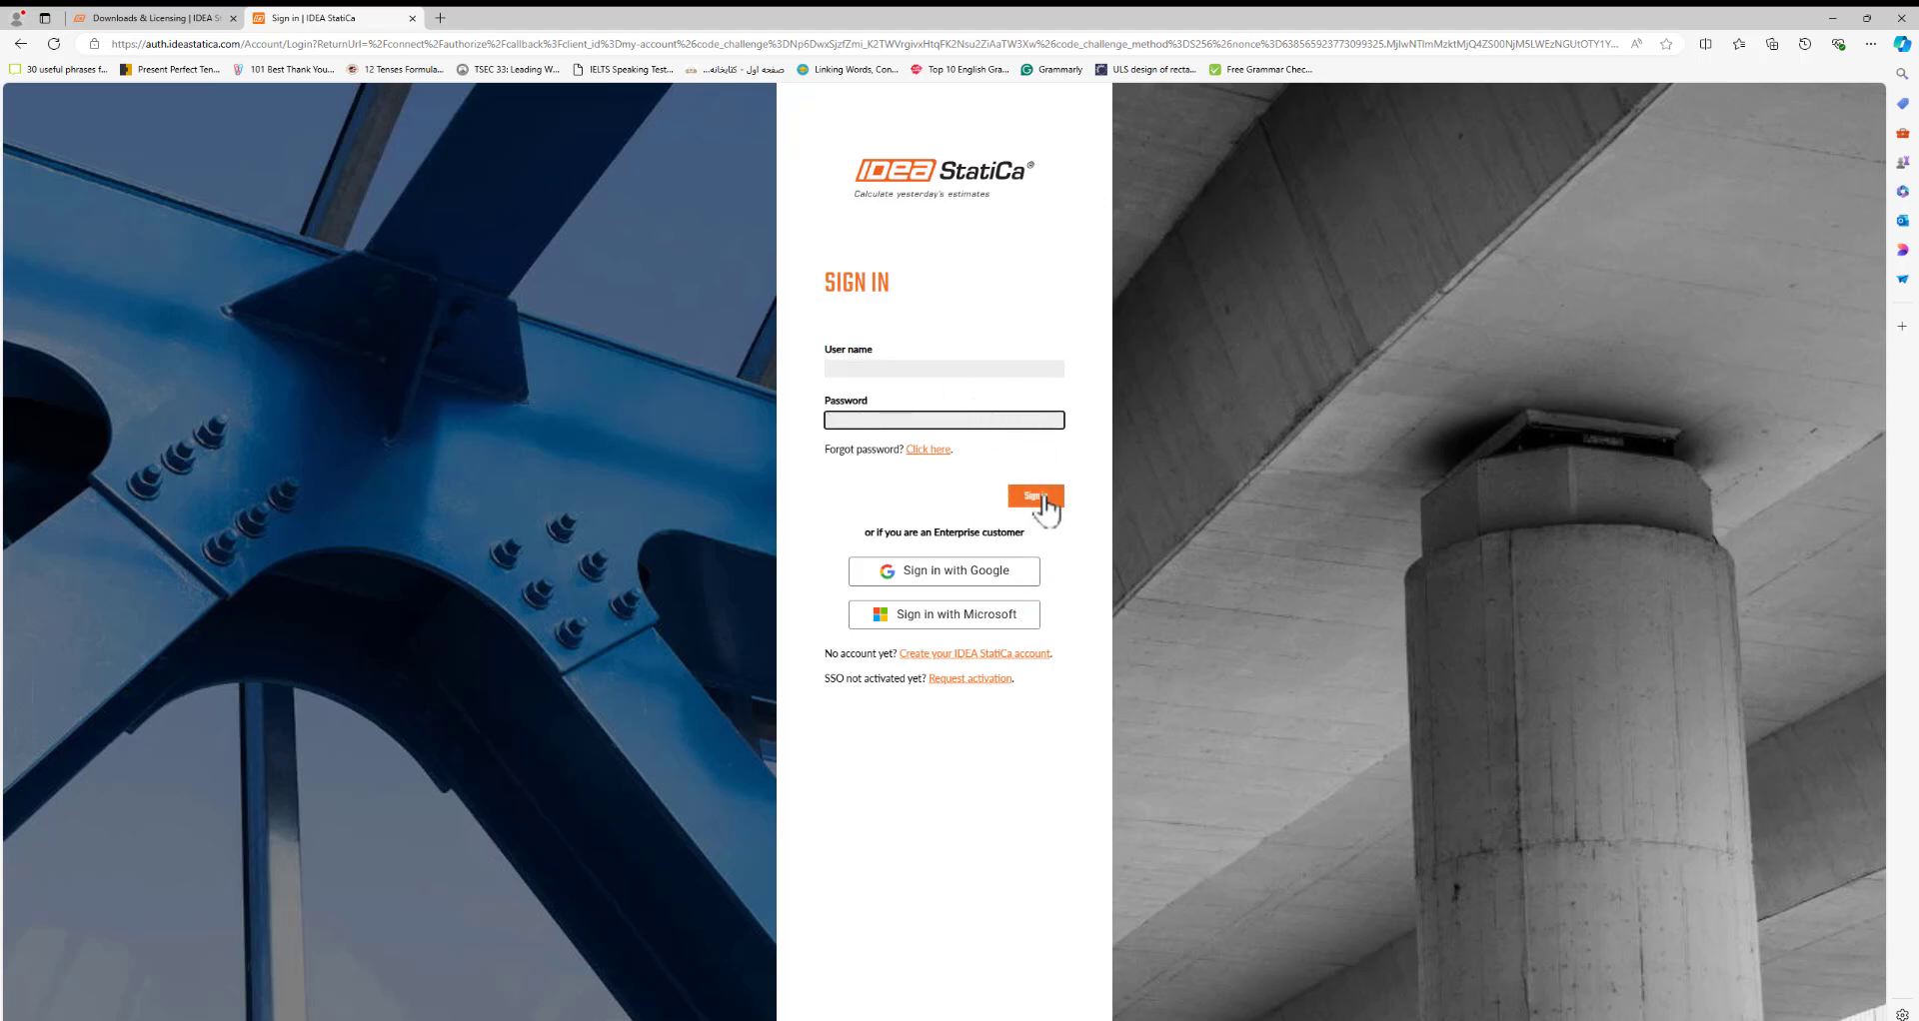
click(922, 370)
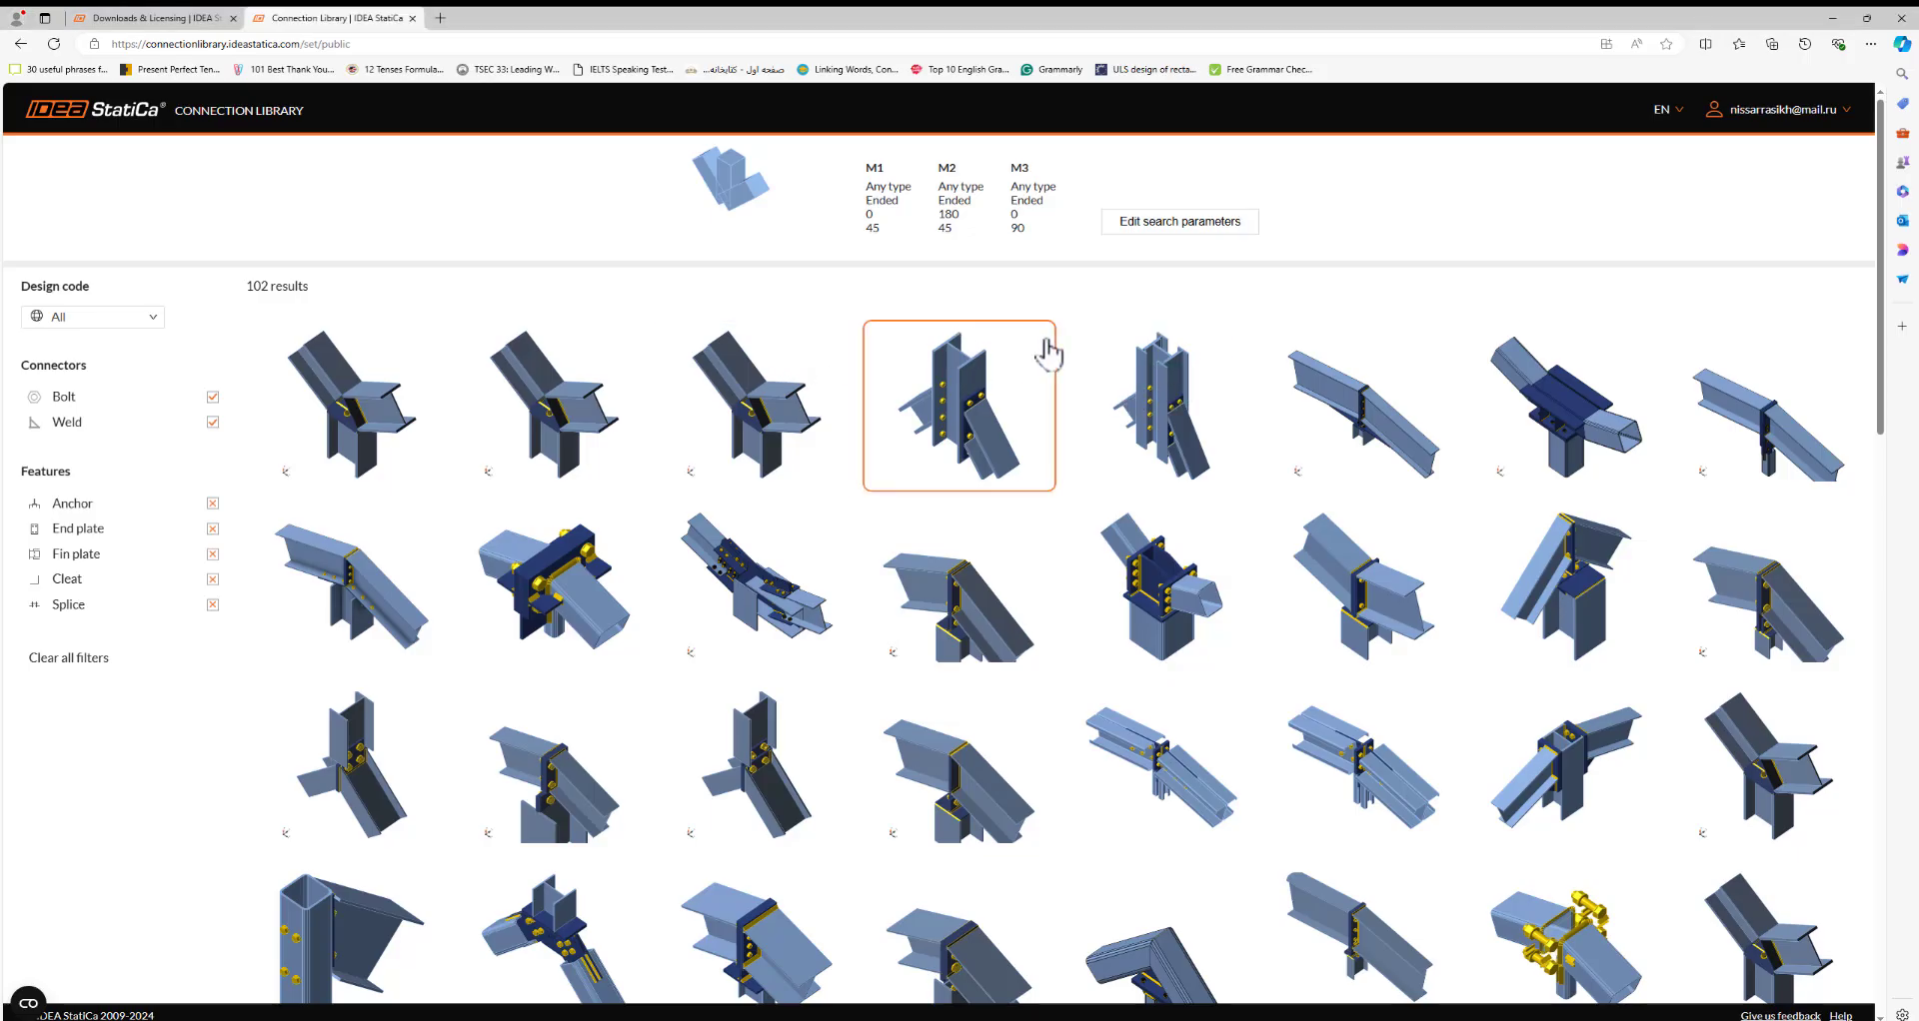
scroll(1070, 394, down, 1)
click(1827, 120)
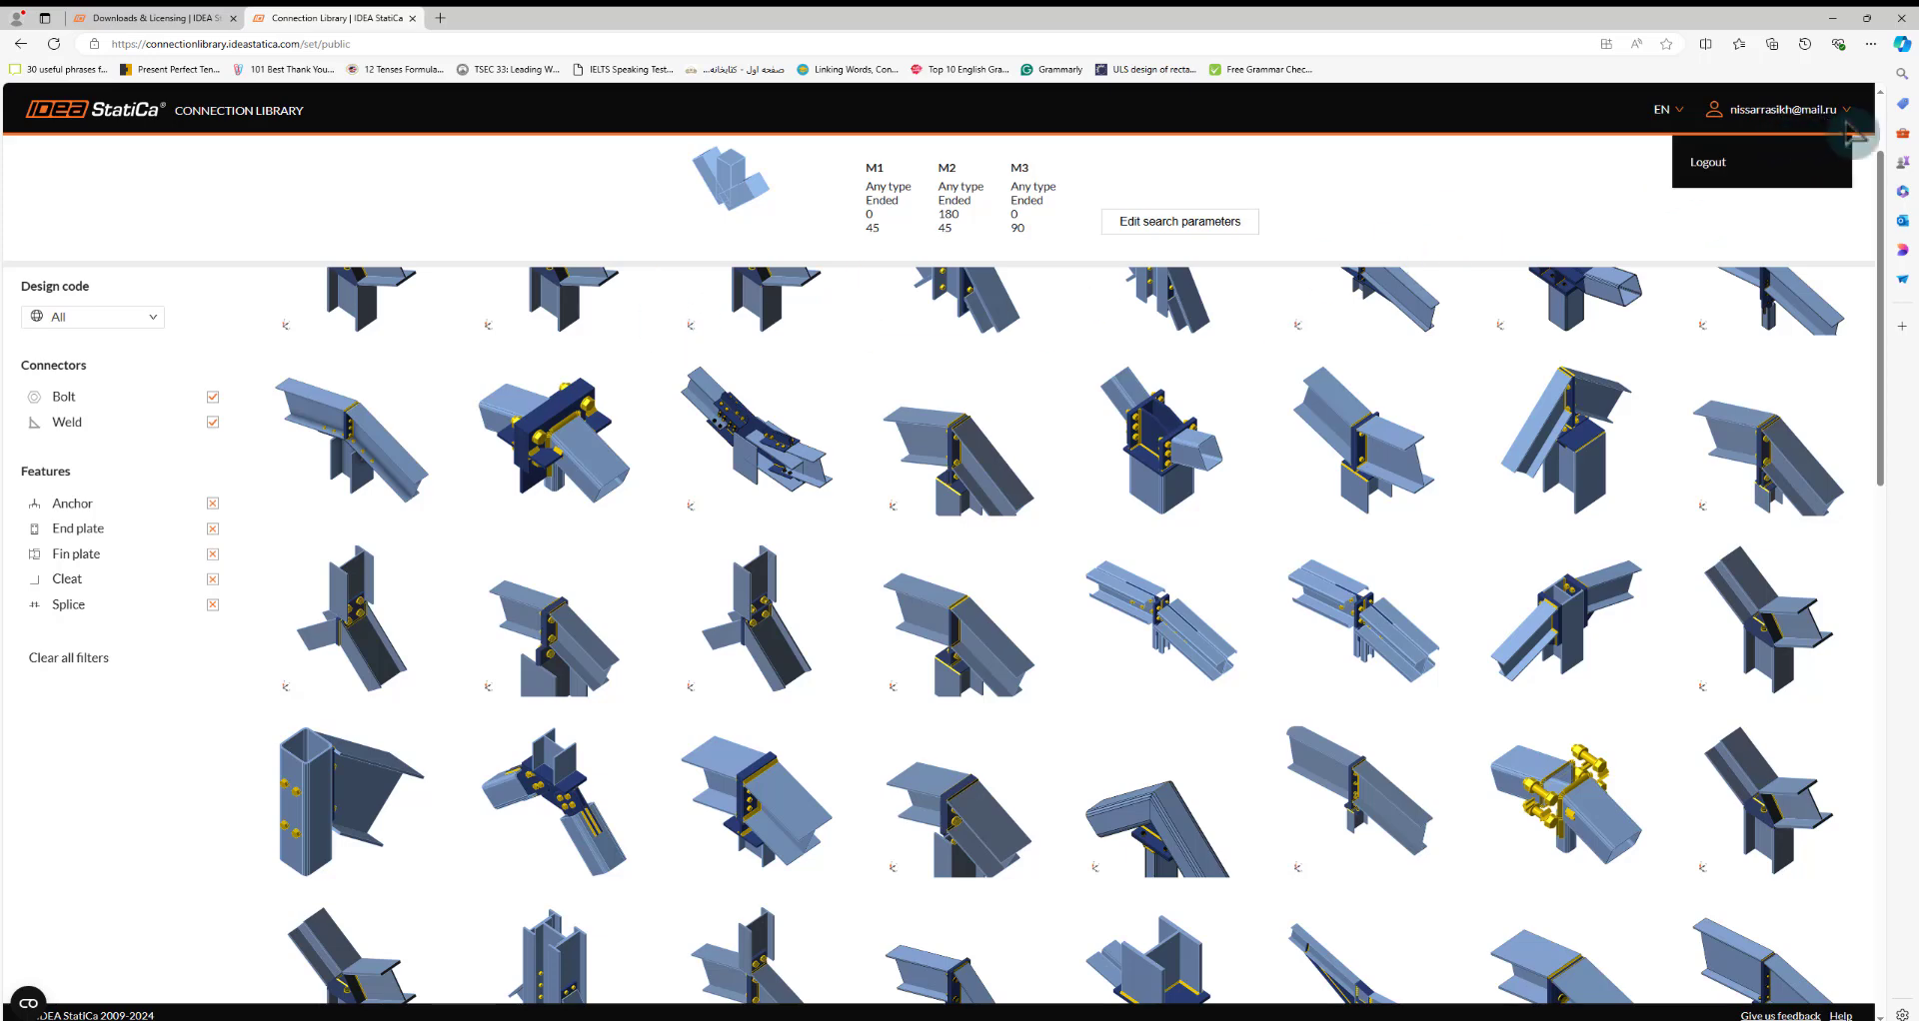
Load the remaining results so all 102 connections are listed, then return to the top
scroll(660, 405, up, 1)
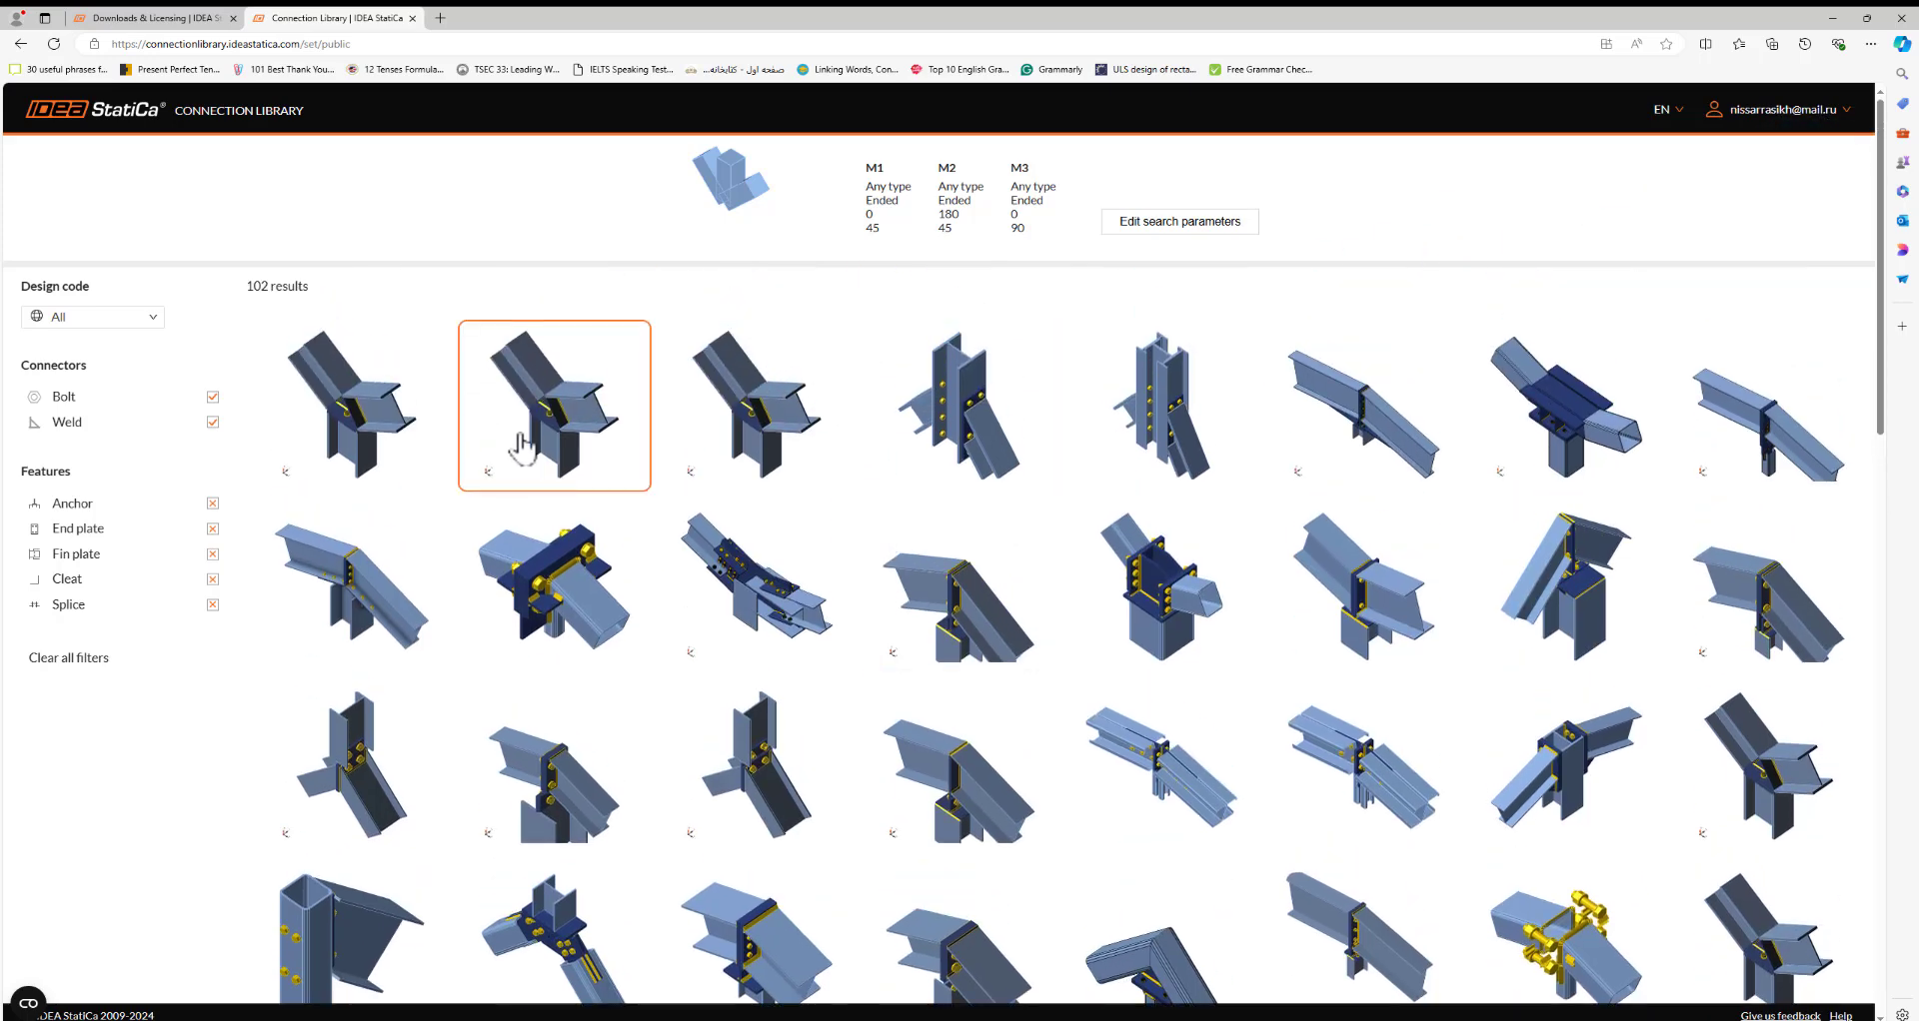
scroll(1419, 455, down, 5)
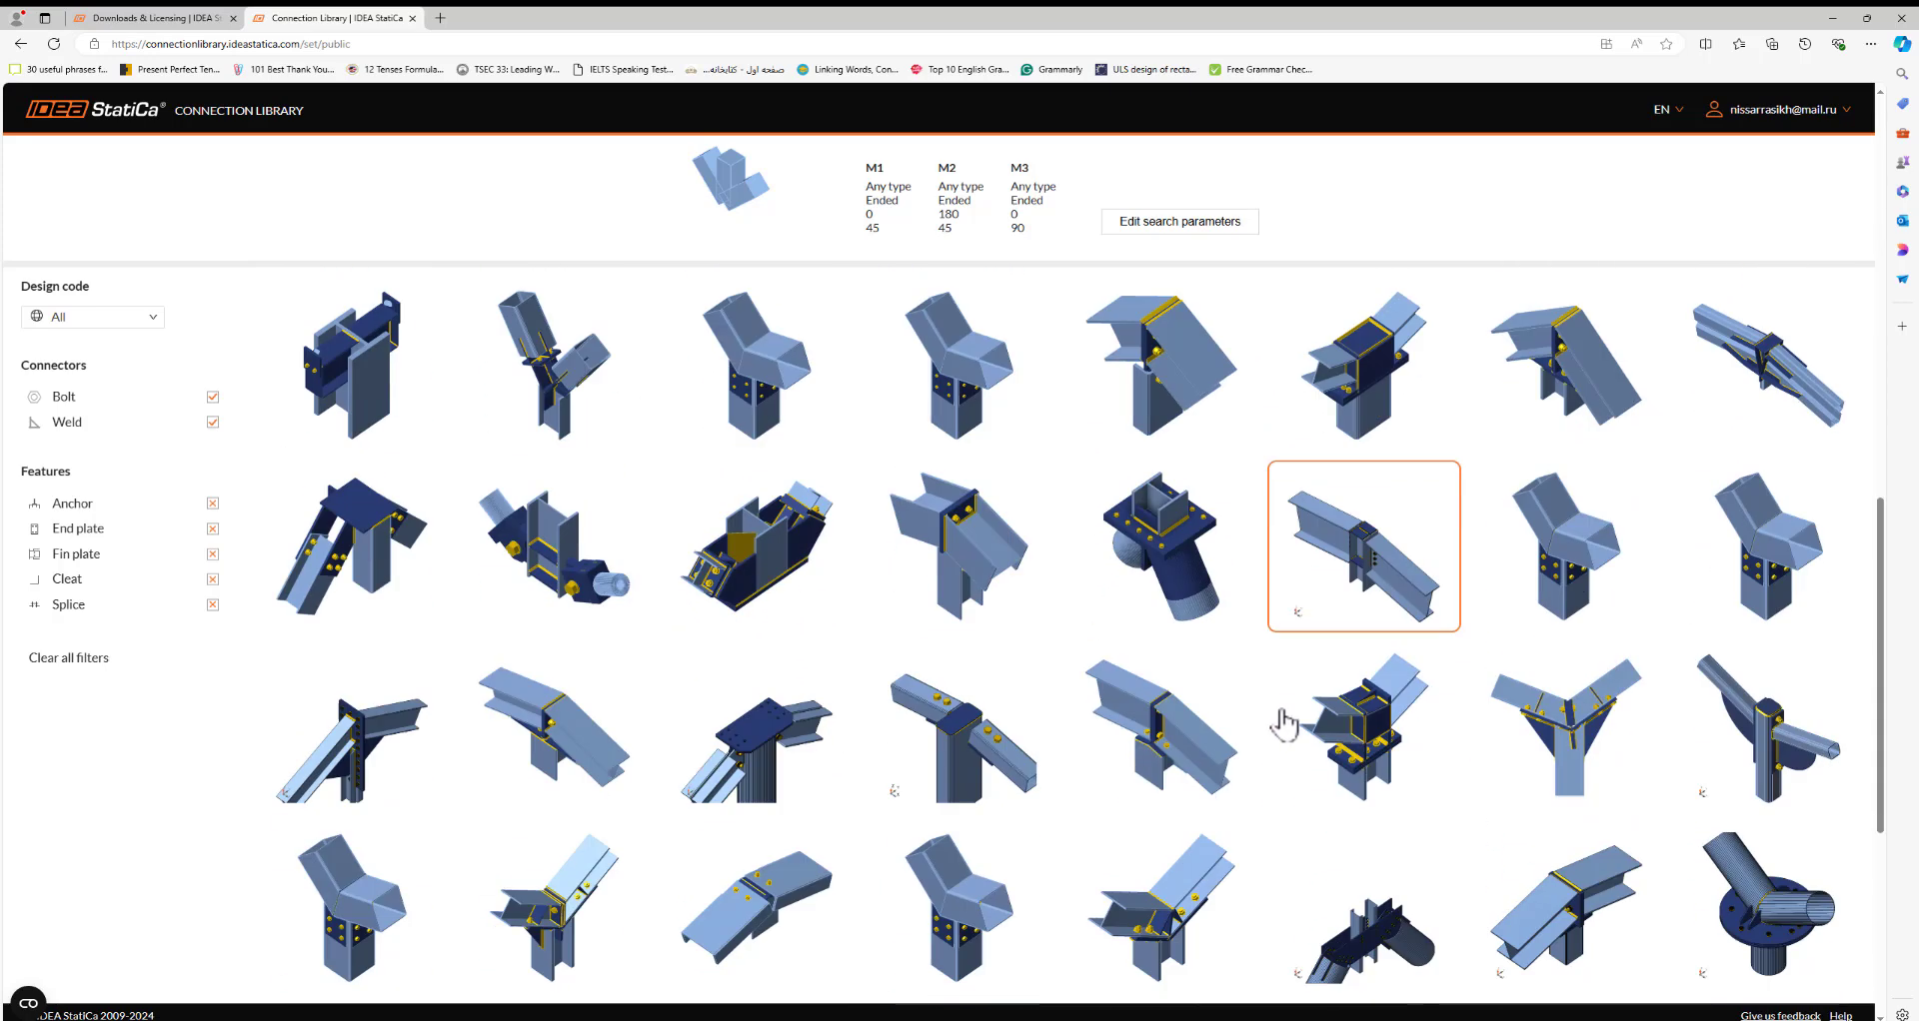
click(1071, 933)
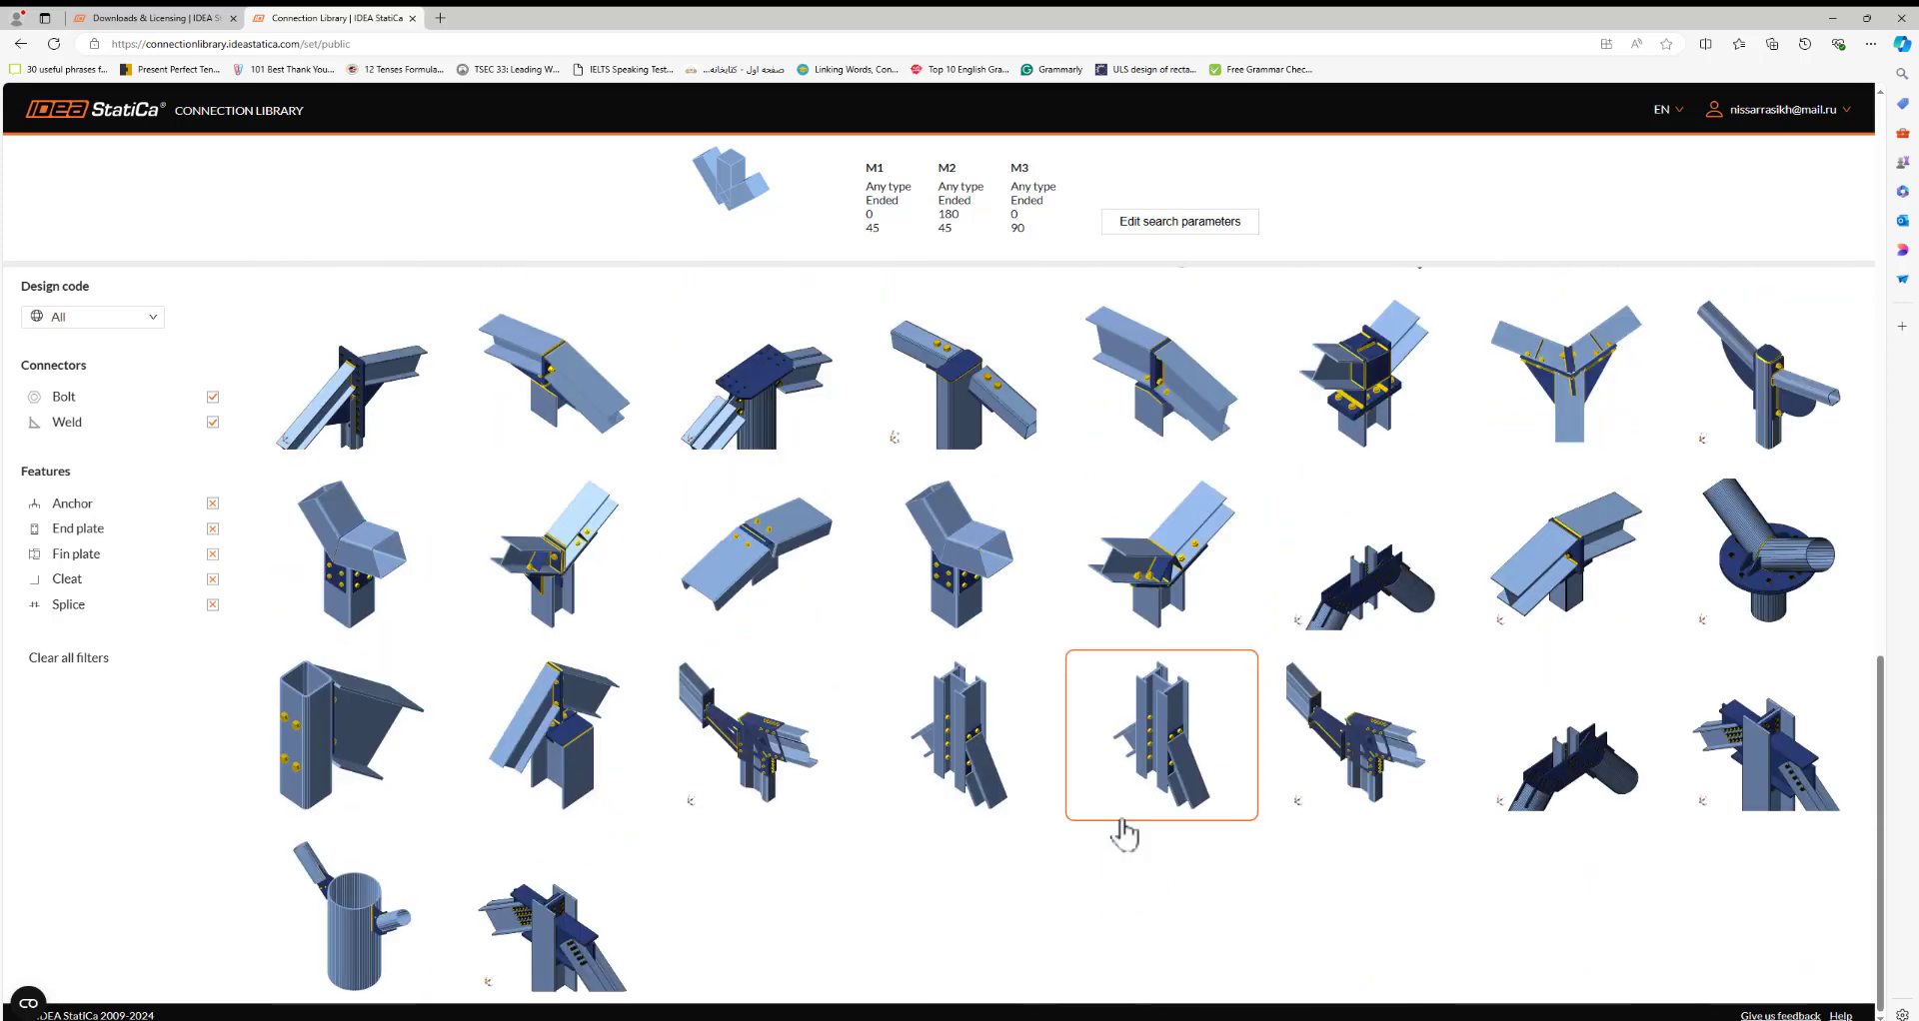
scroll(1215, 555, up, 4)
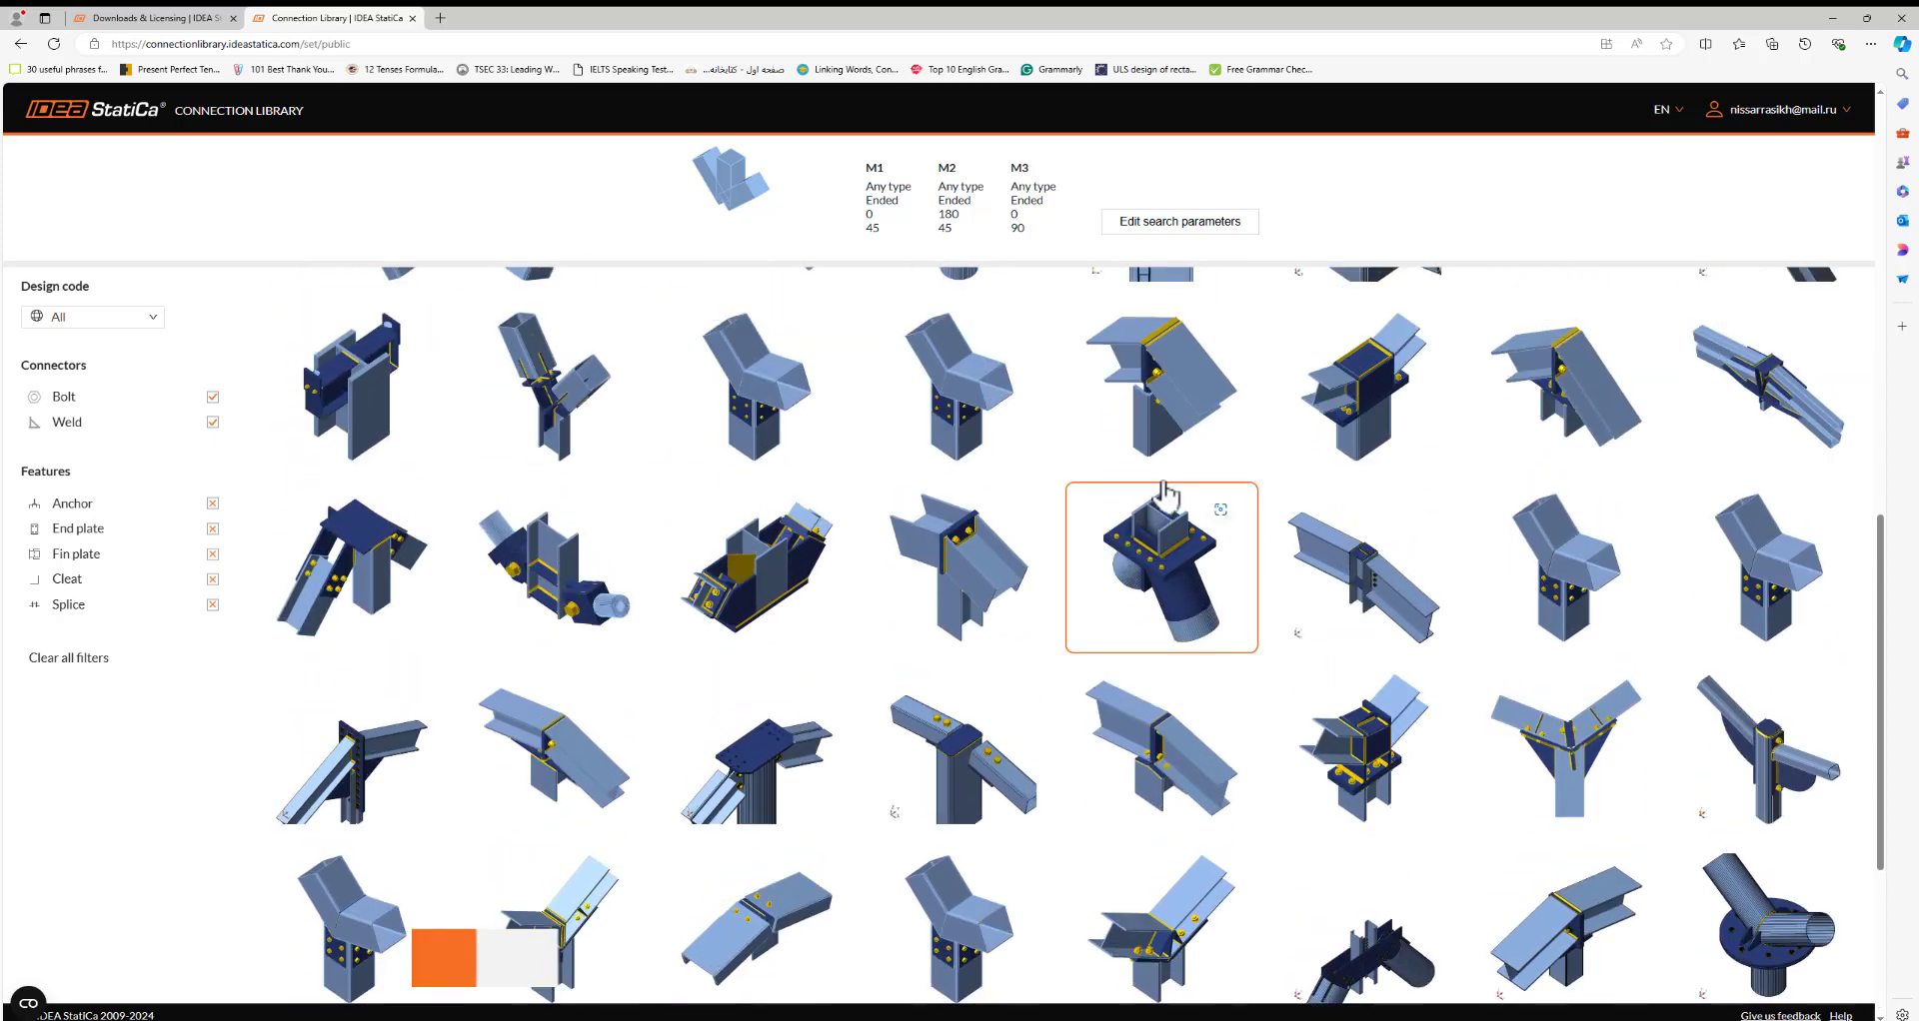
scroll(1200, 536, up, 10)
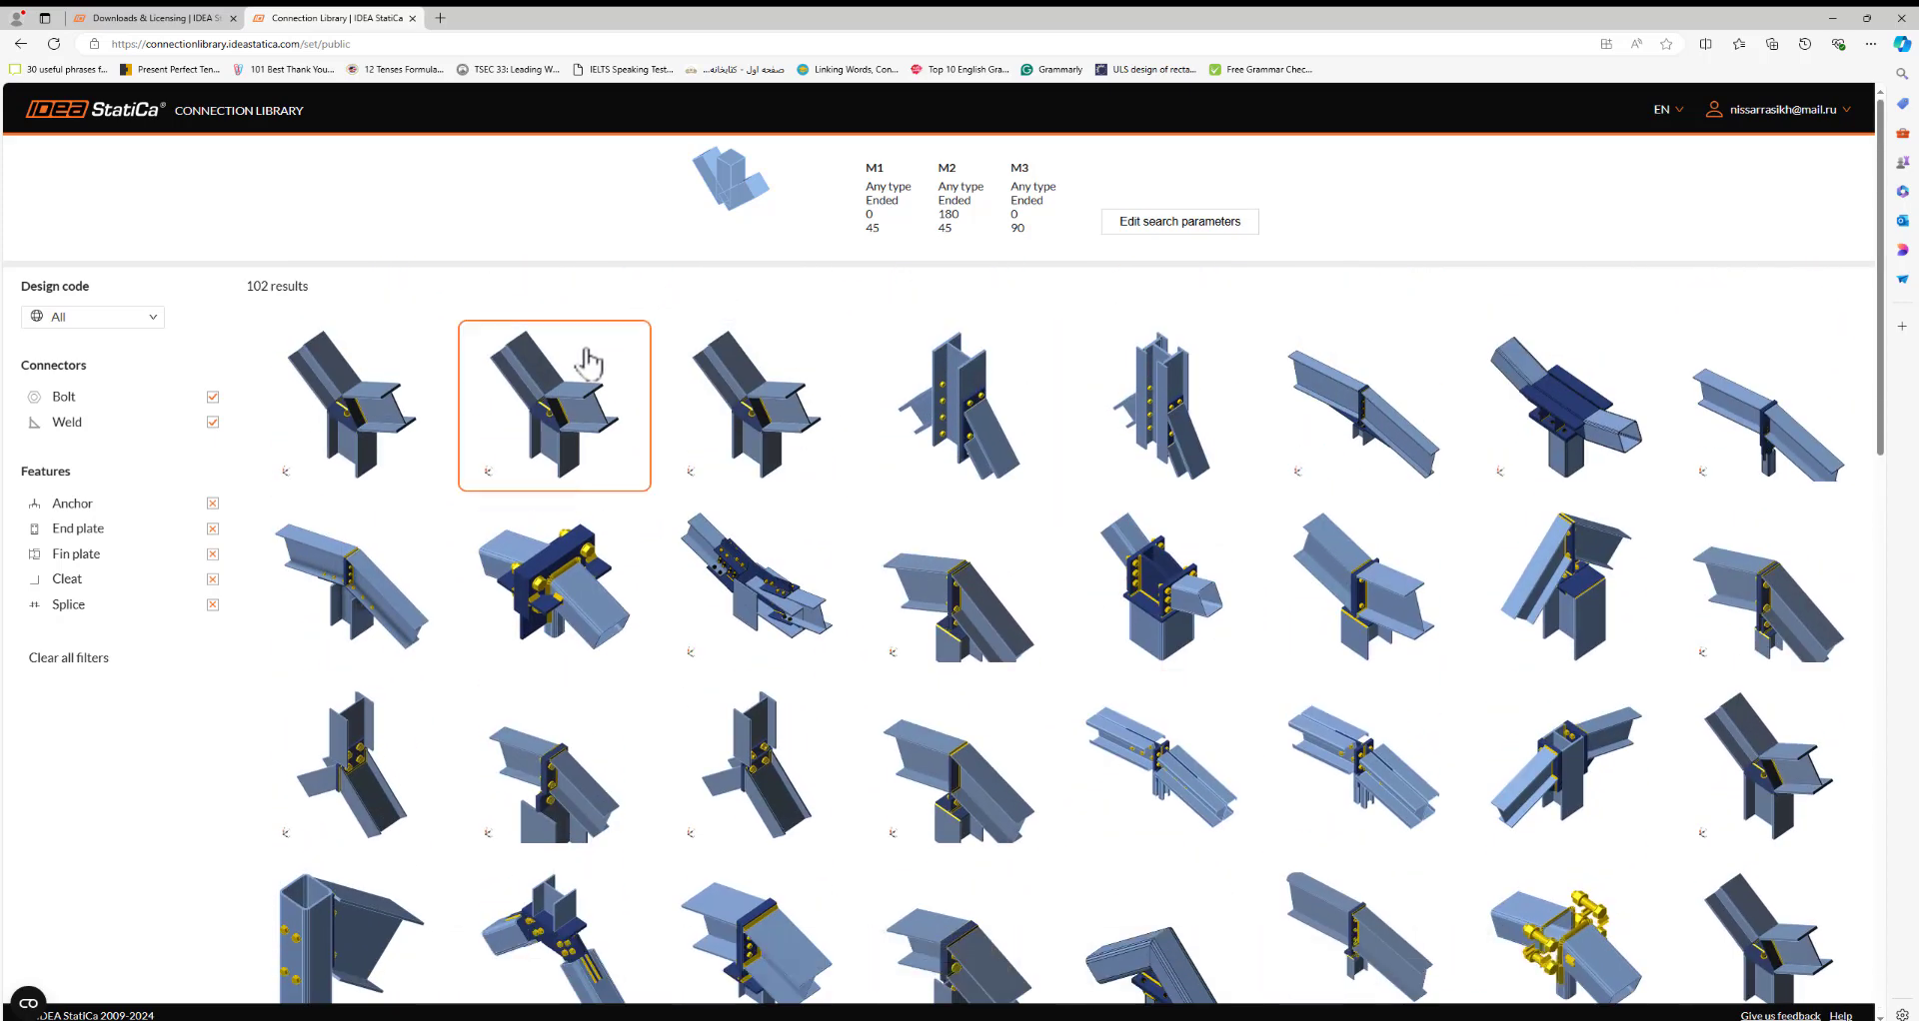
Filter to the EN design code with bolts excluded and welds required, loading all 42 results
click(212, 424)
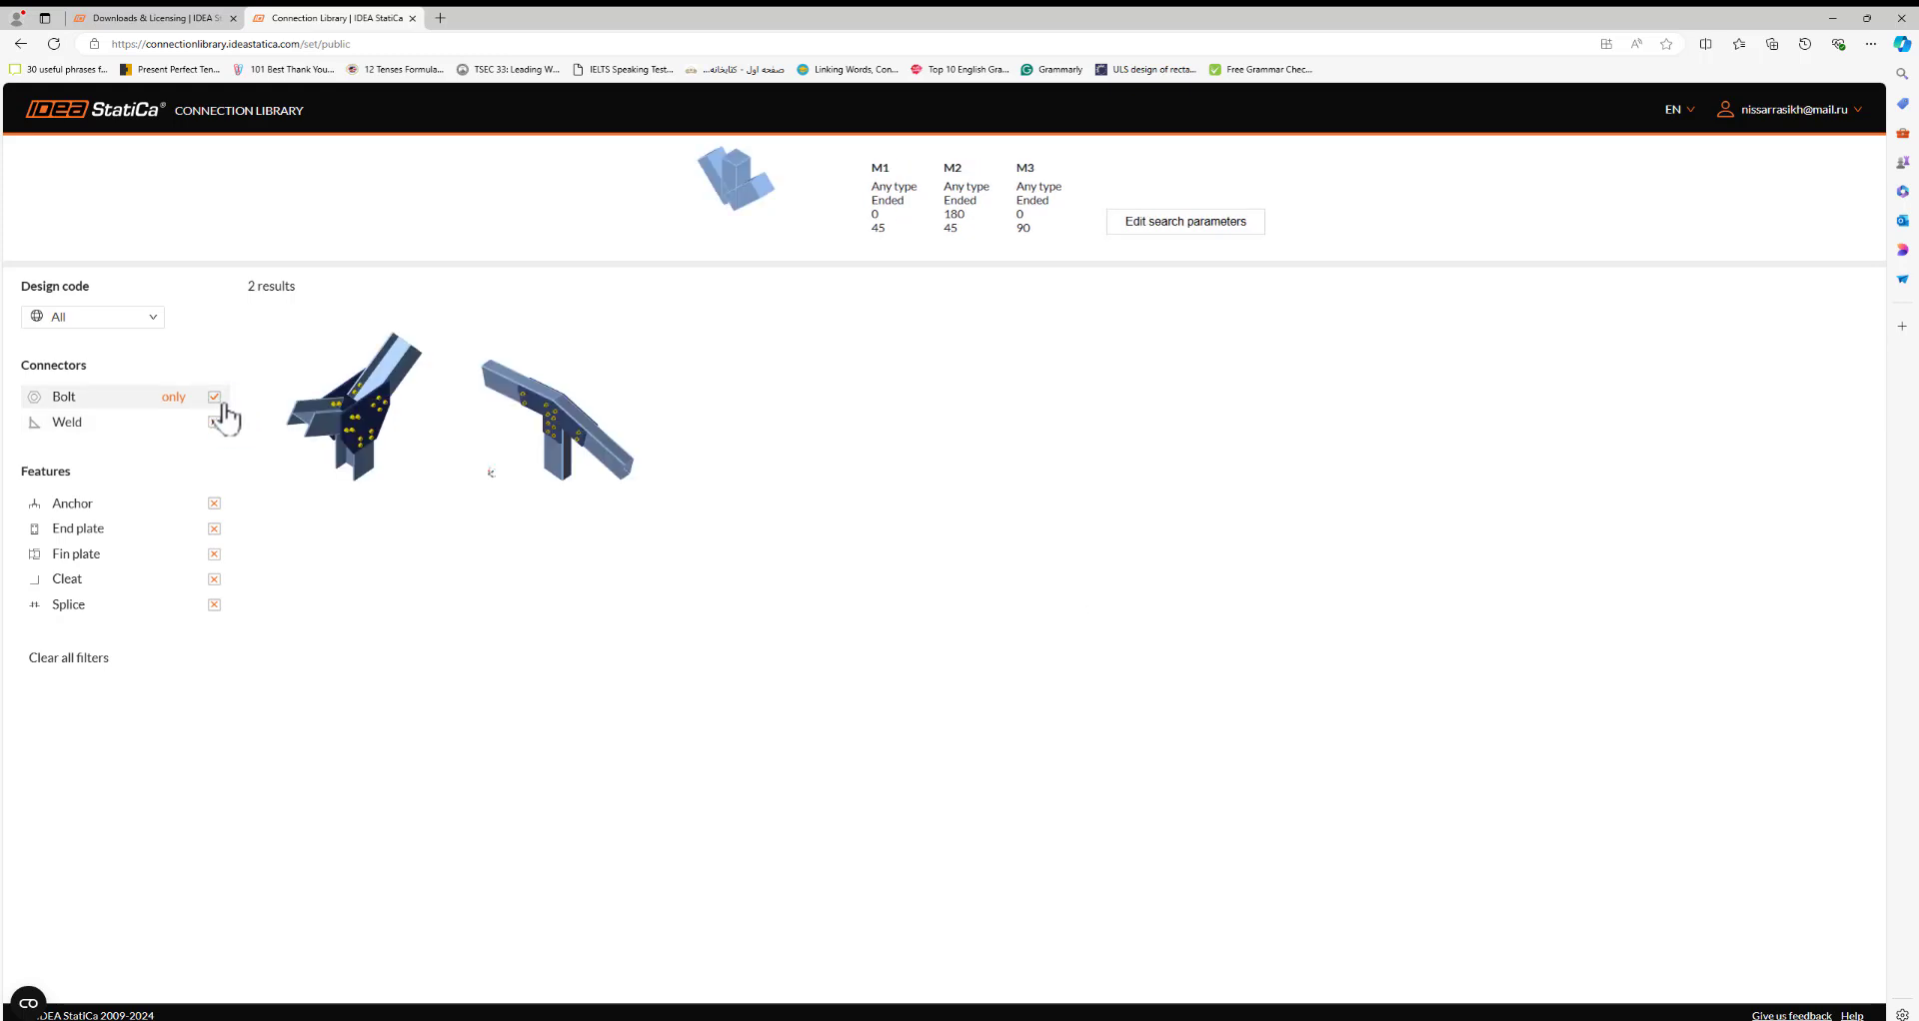
click(134, 322)
click(60, 370)
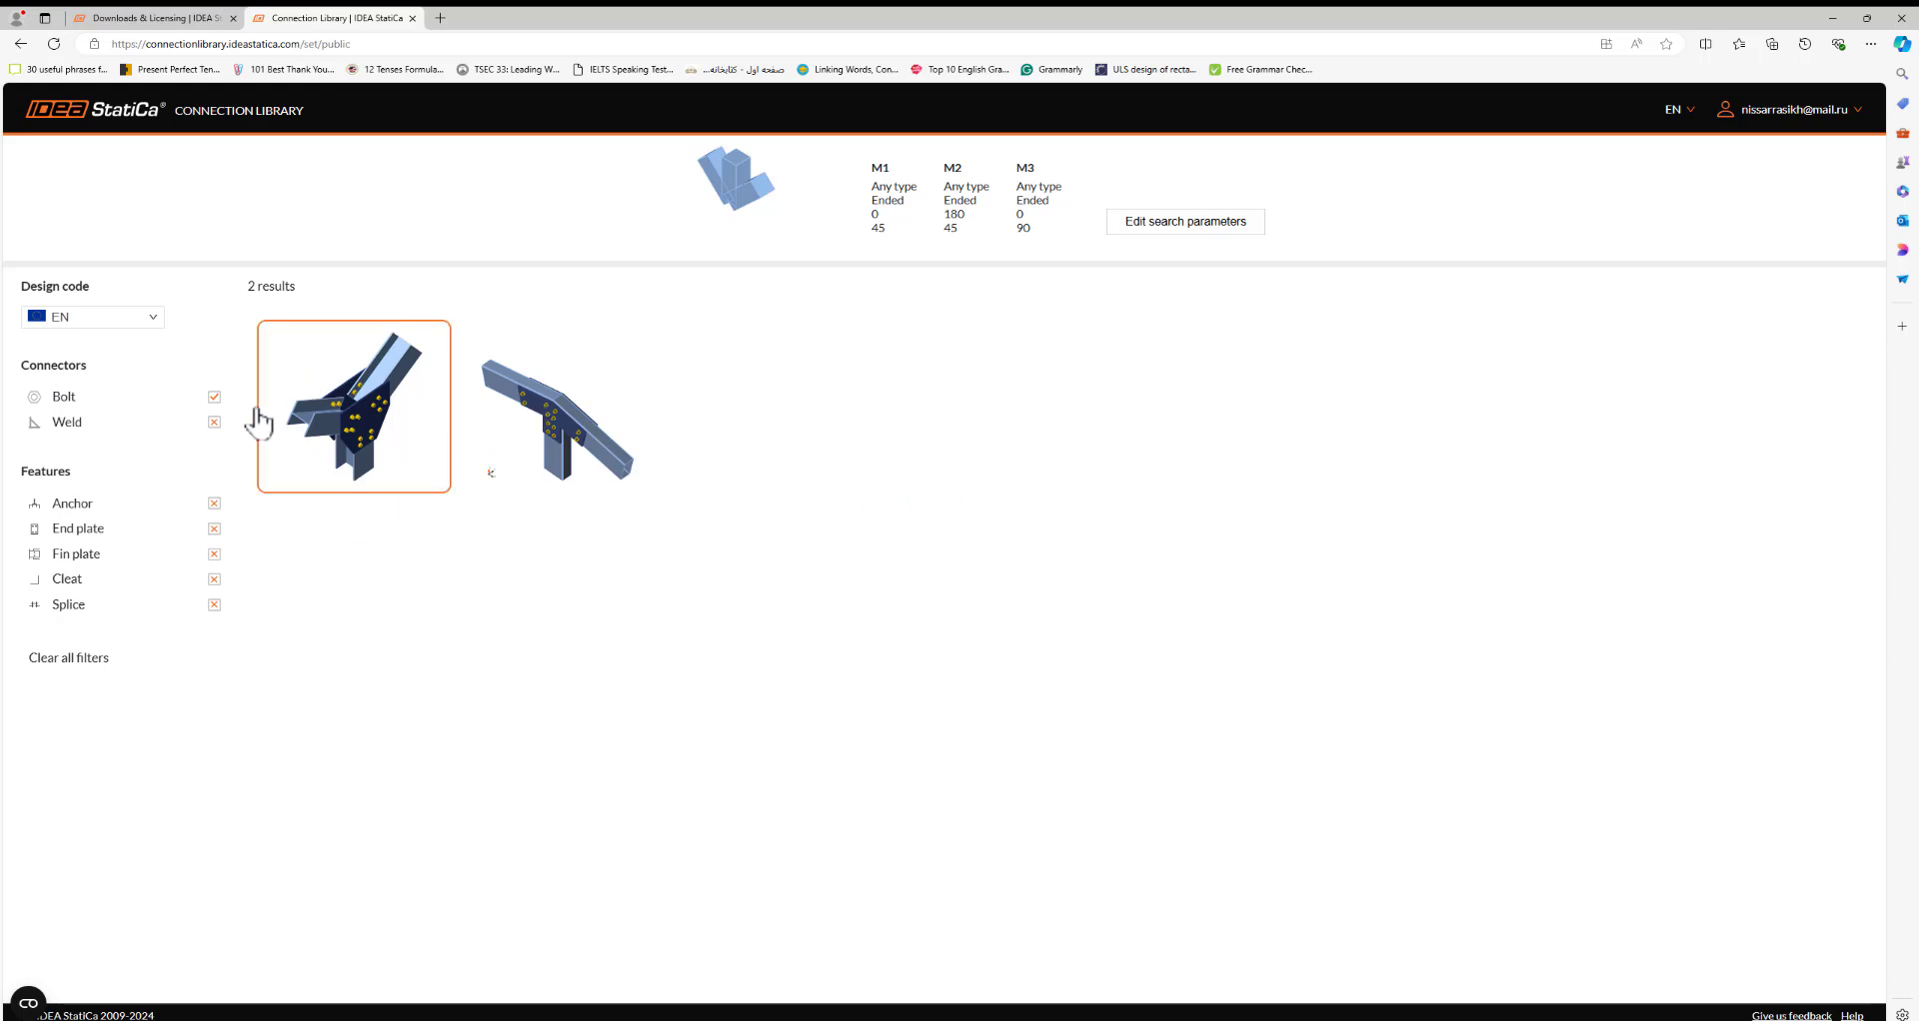
click(214, 421)
click(214, 397)
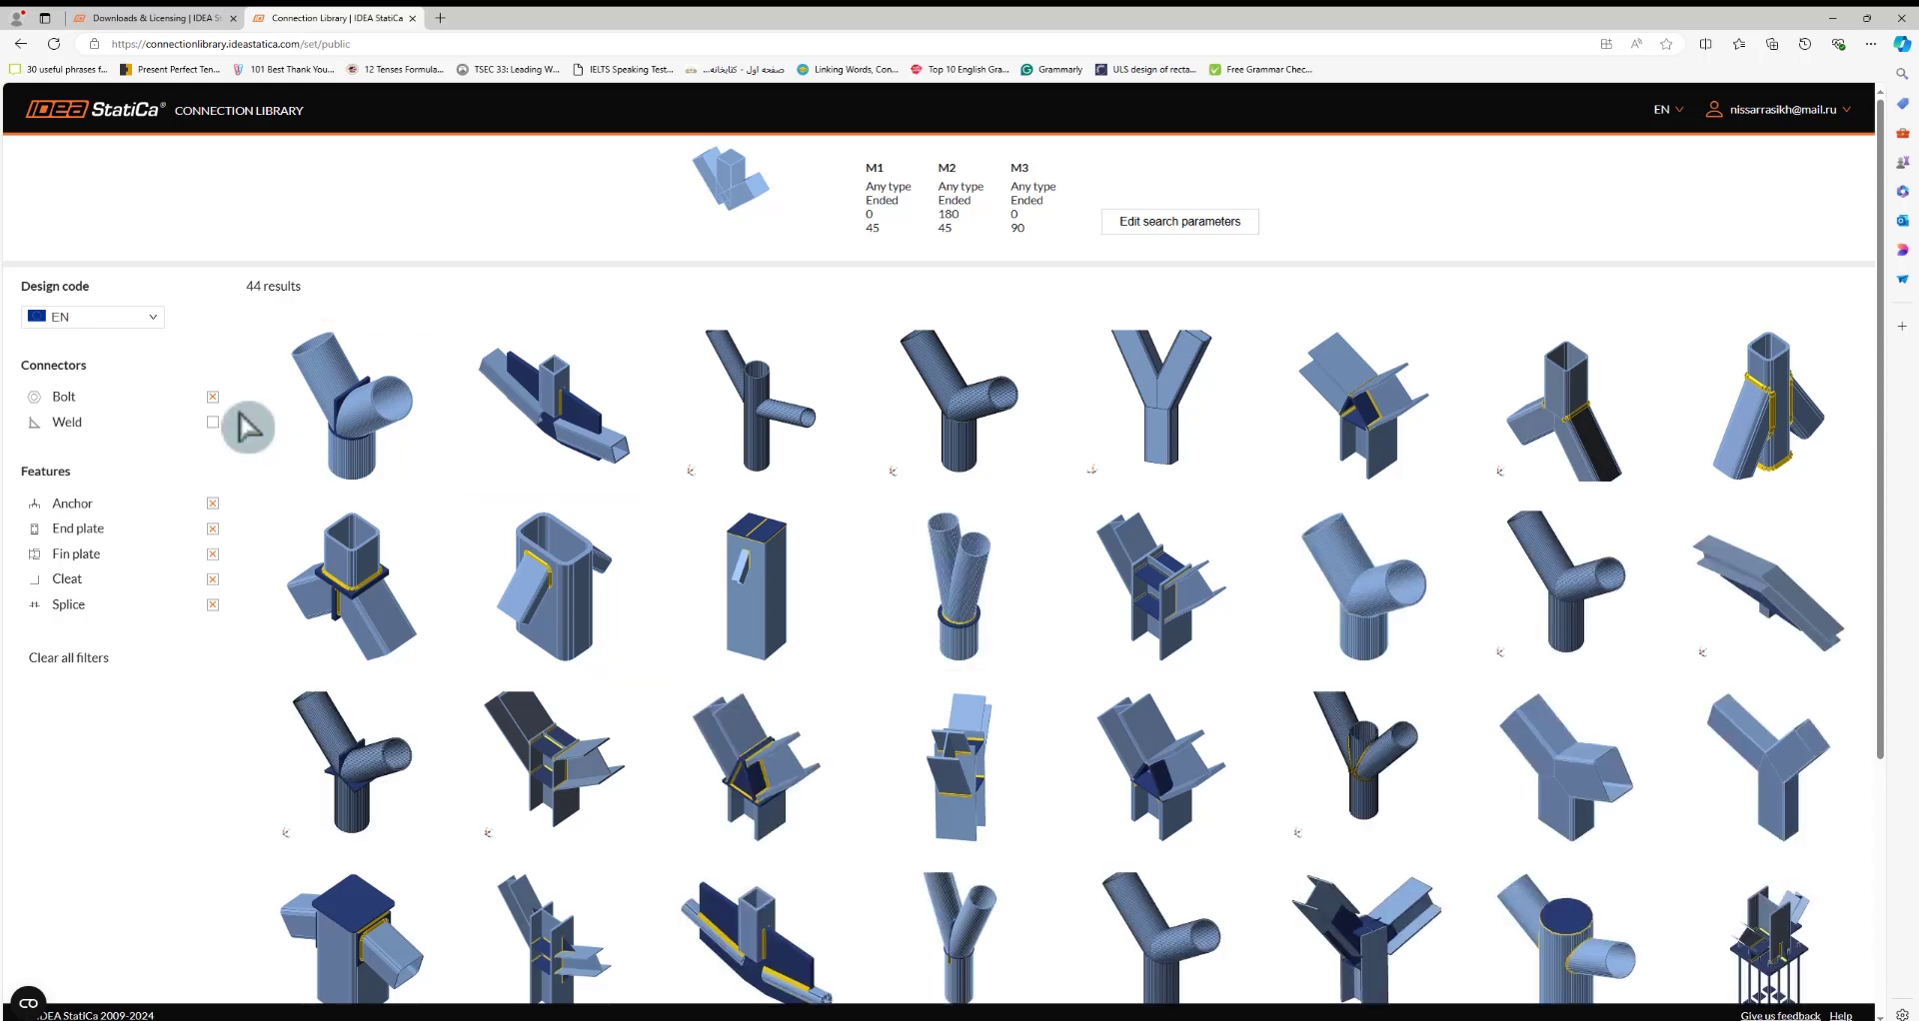
click(213, 422)
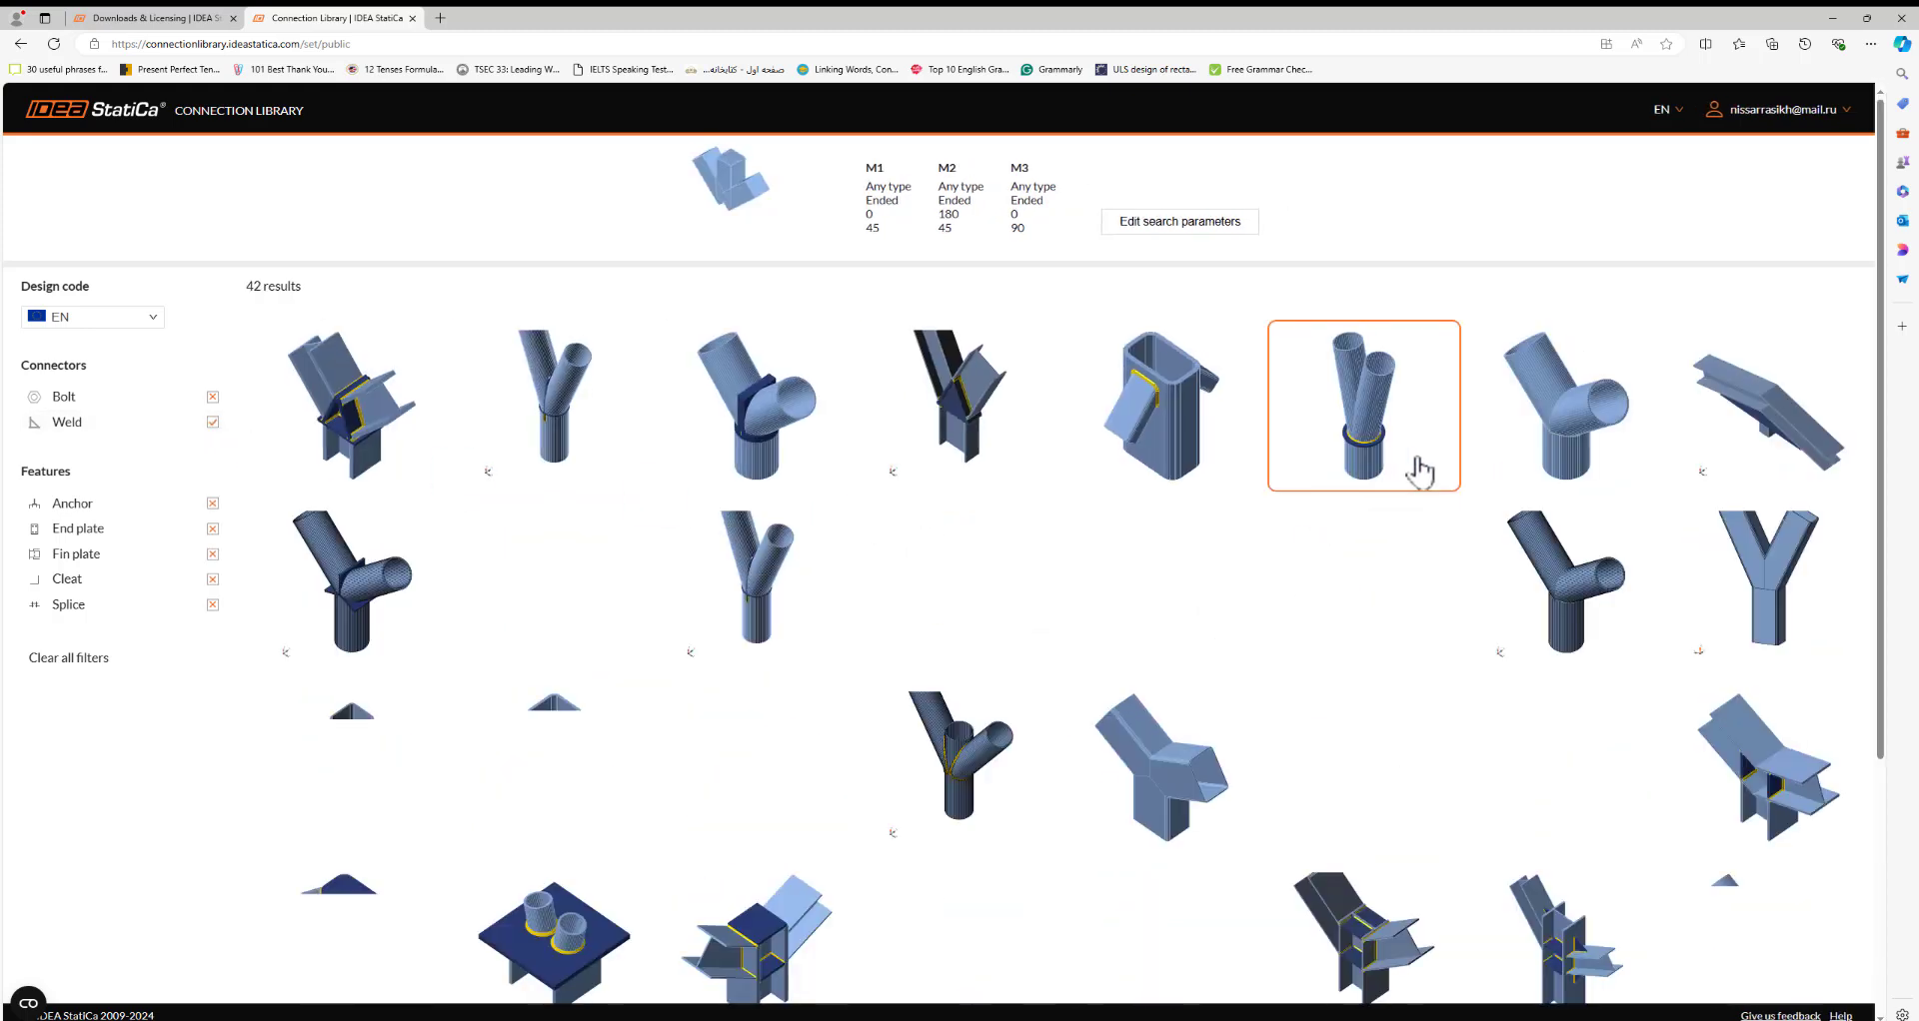
scroll(1293, 700, down, 3)
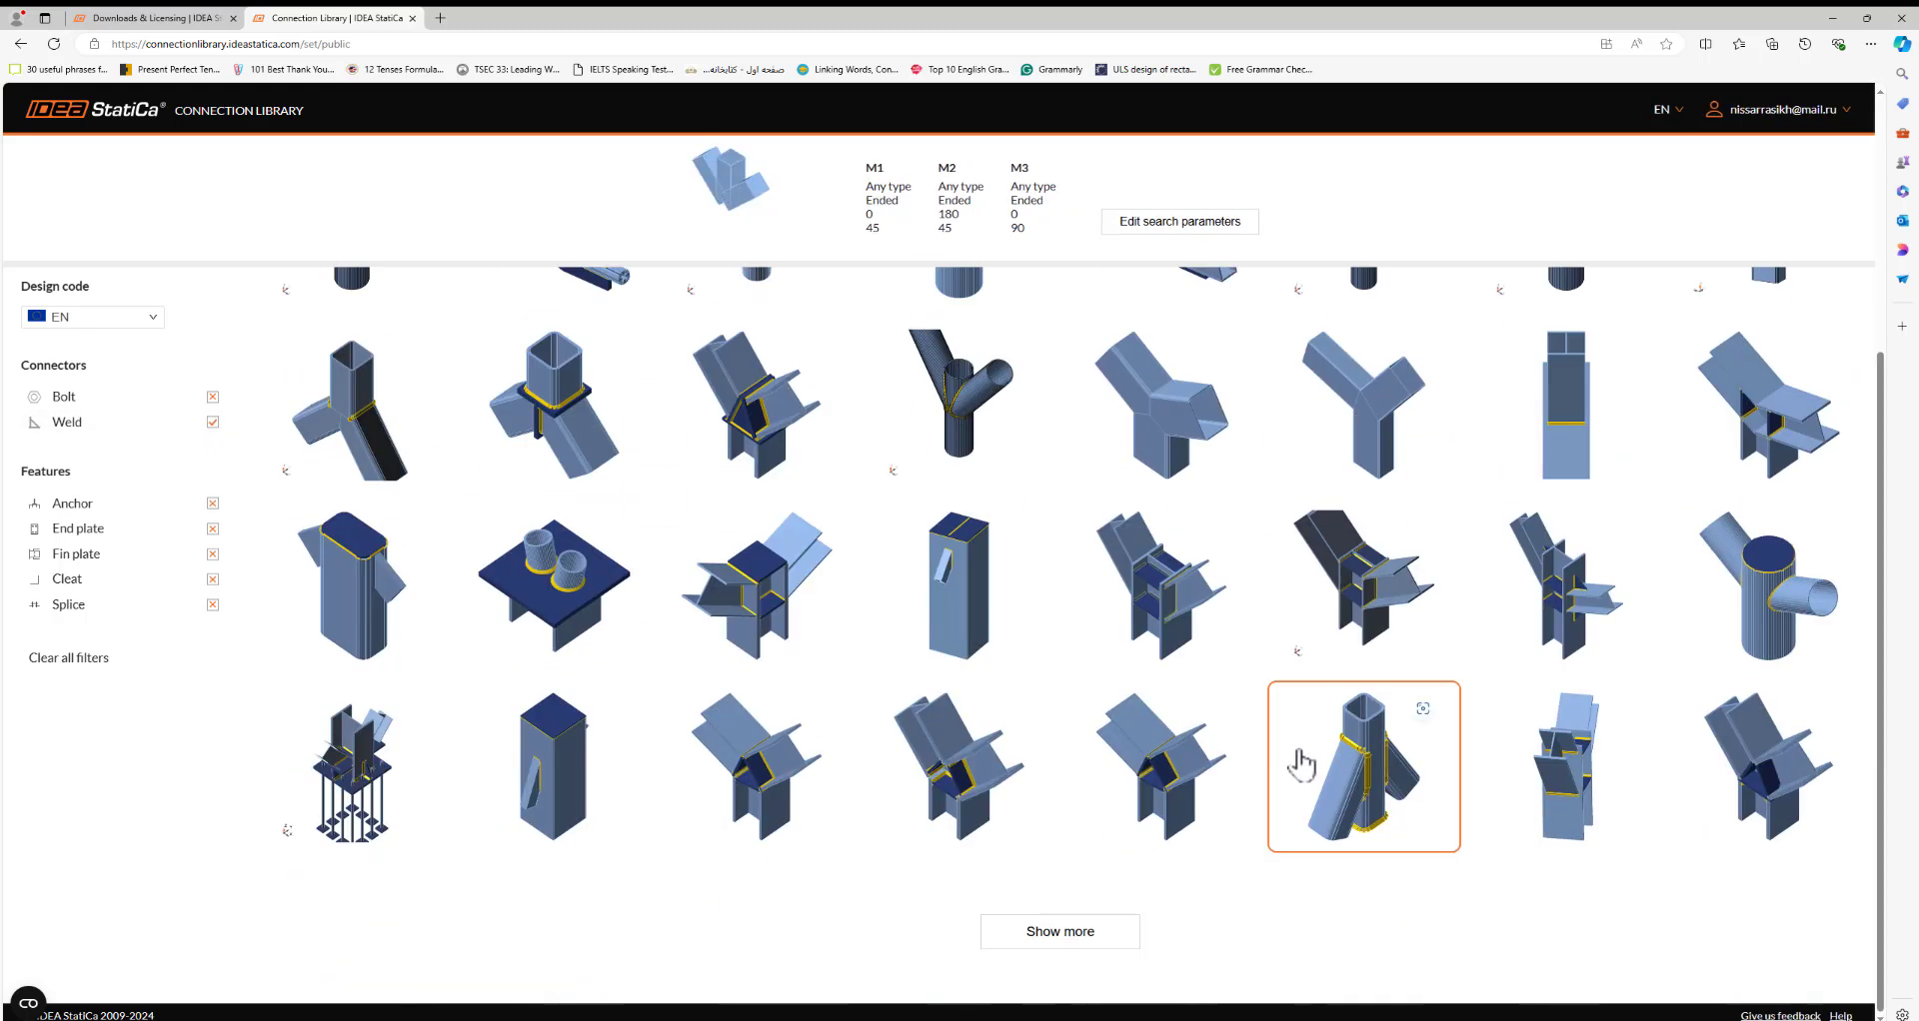
click(1036, 932)
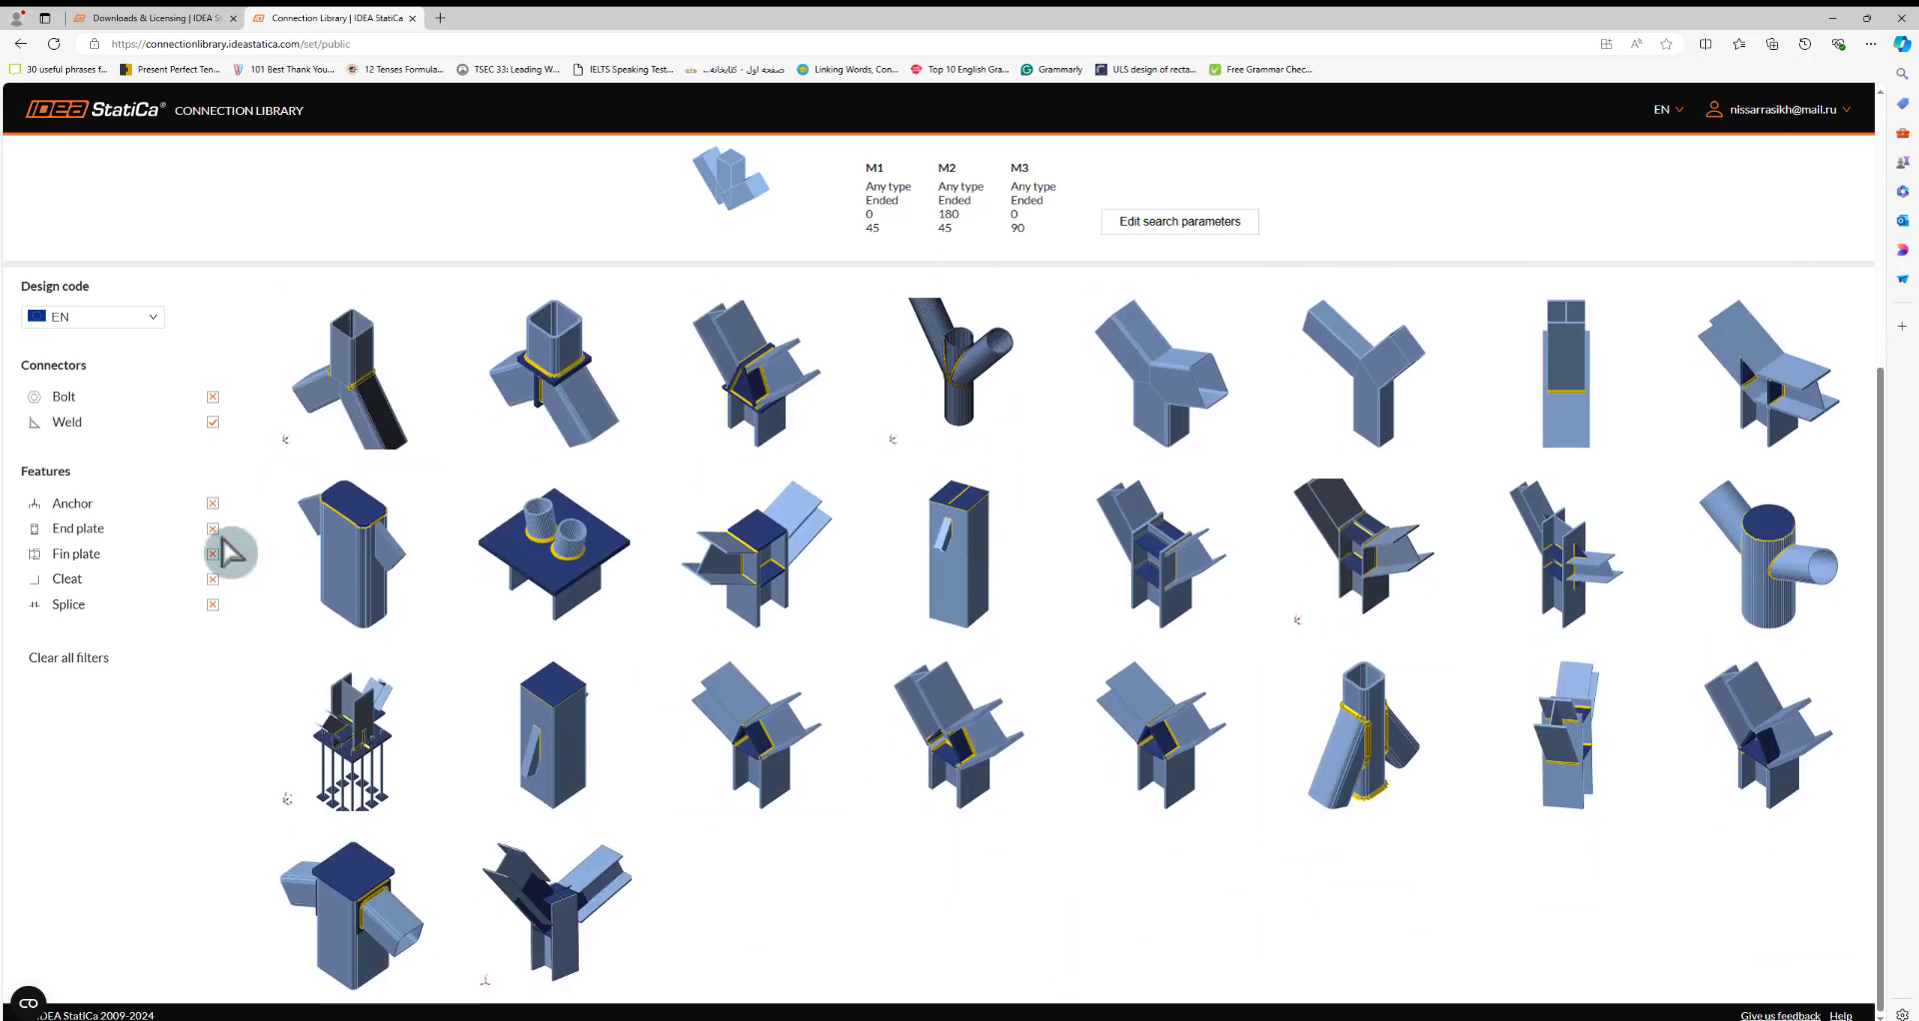
Stop excluding anchored connections and load more of the results
click(213, 505)
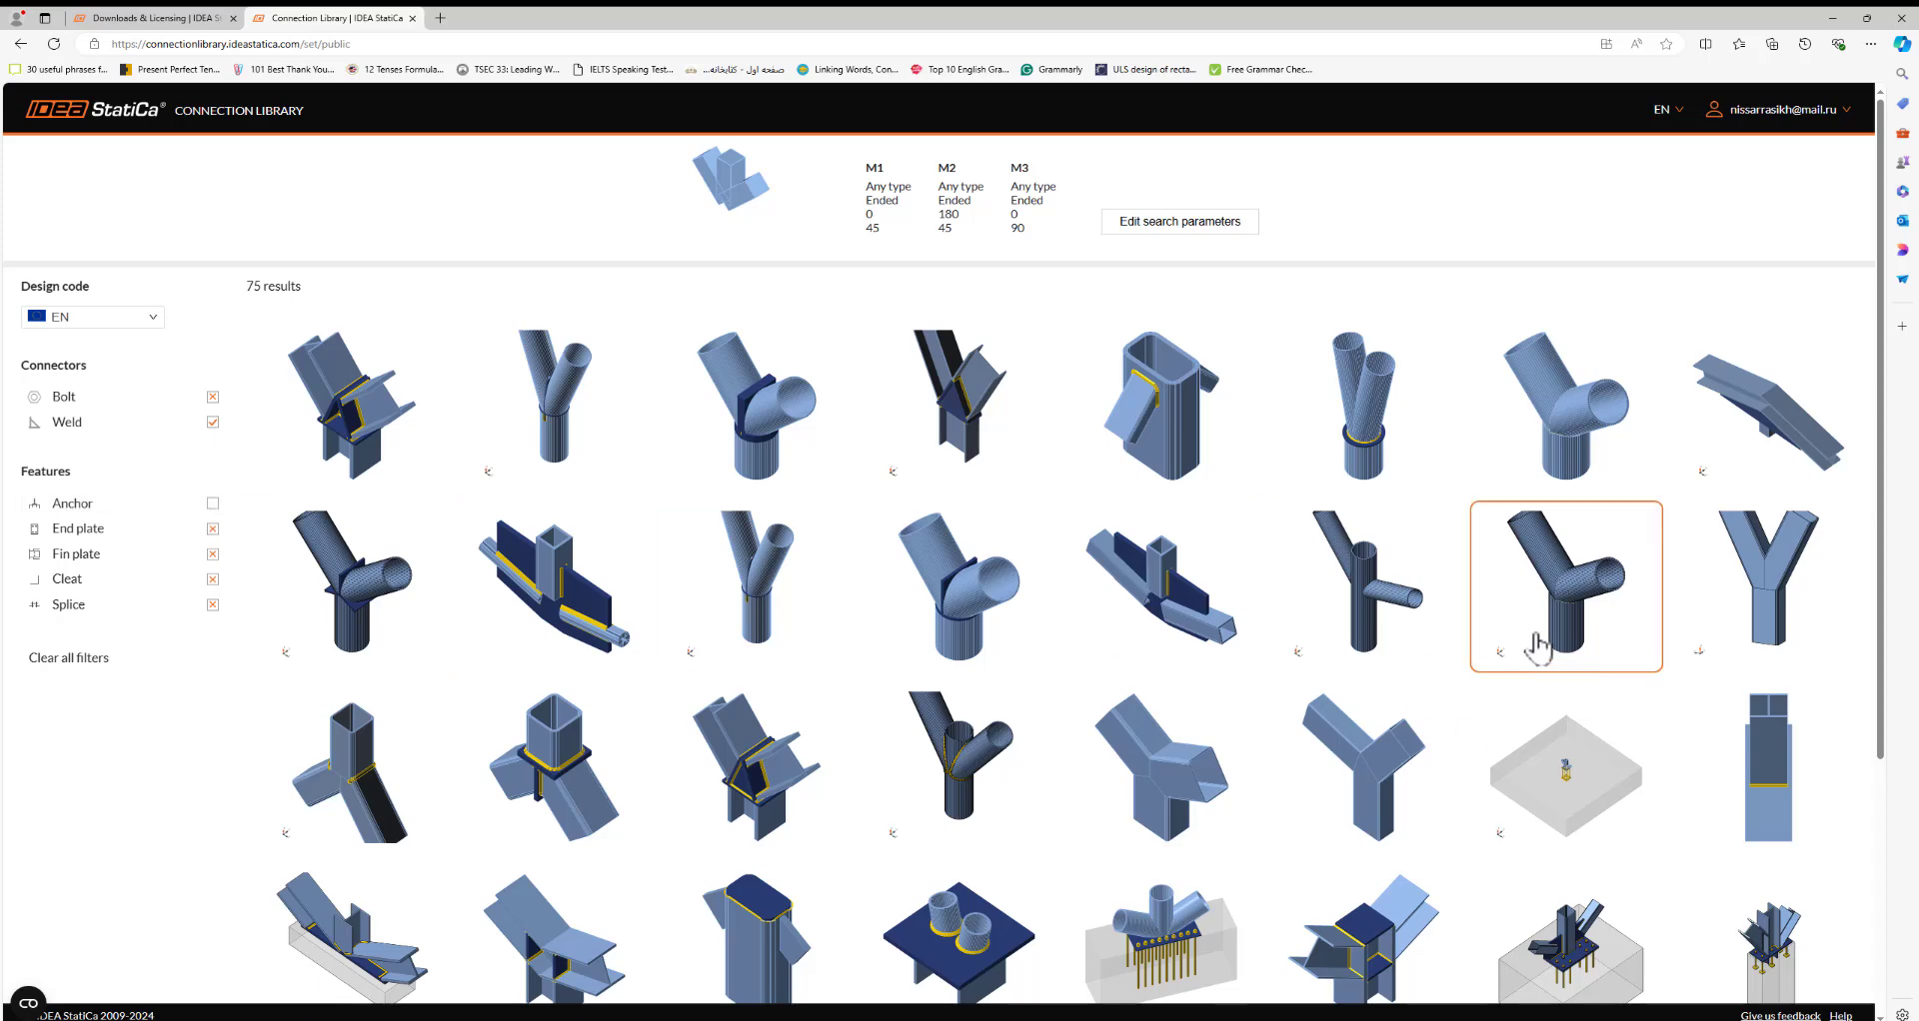
scroll(1489, 633, down, 2)
scroll(1168, 690, down, 1)
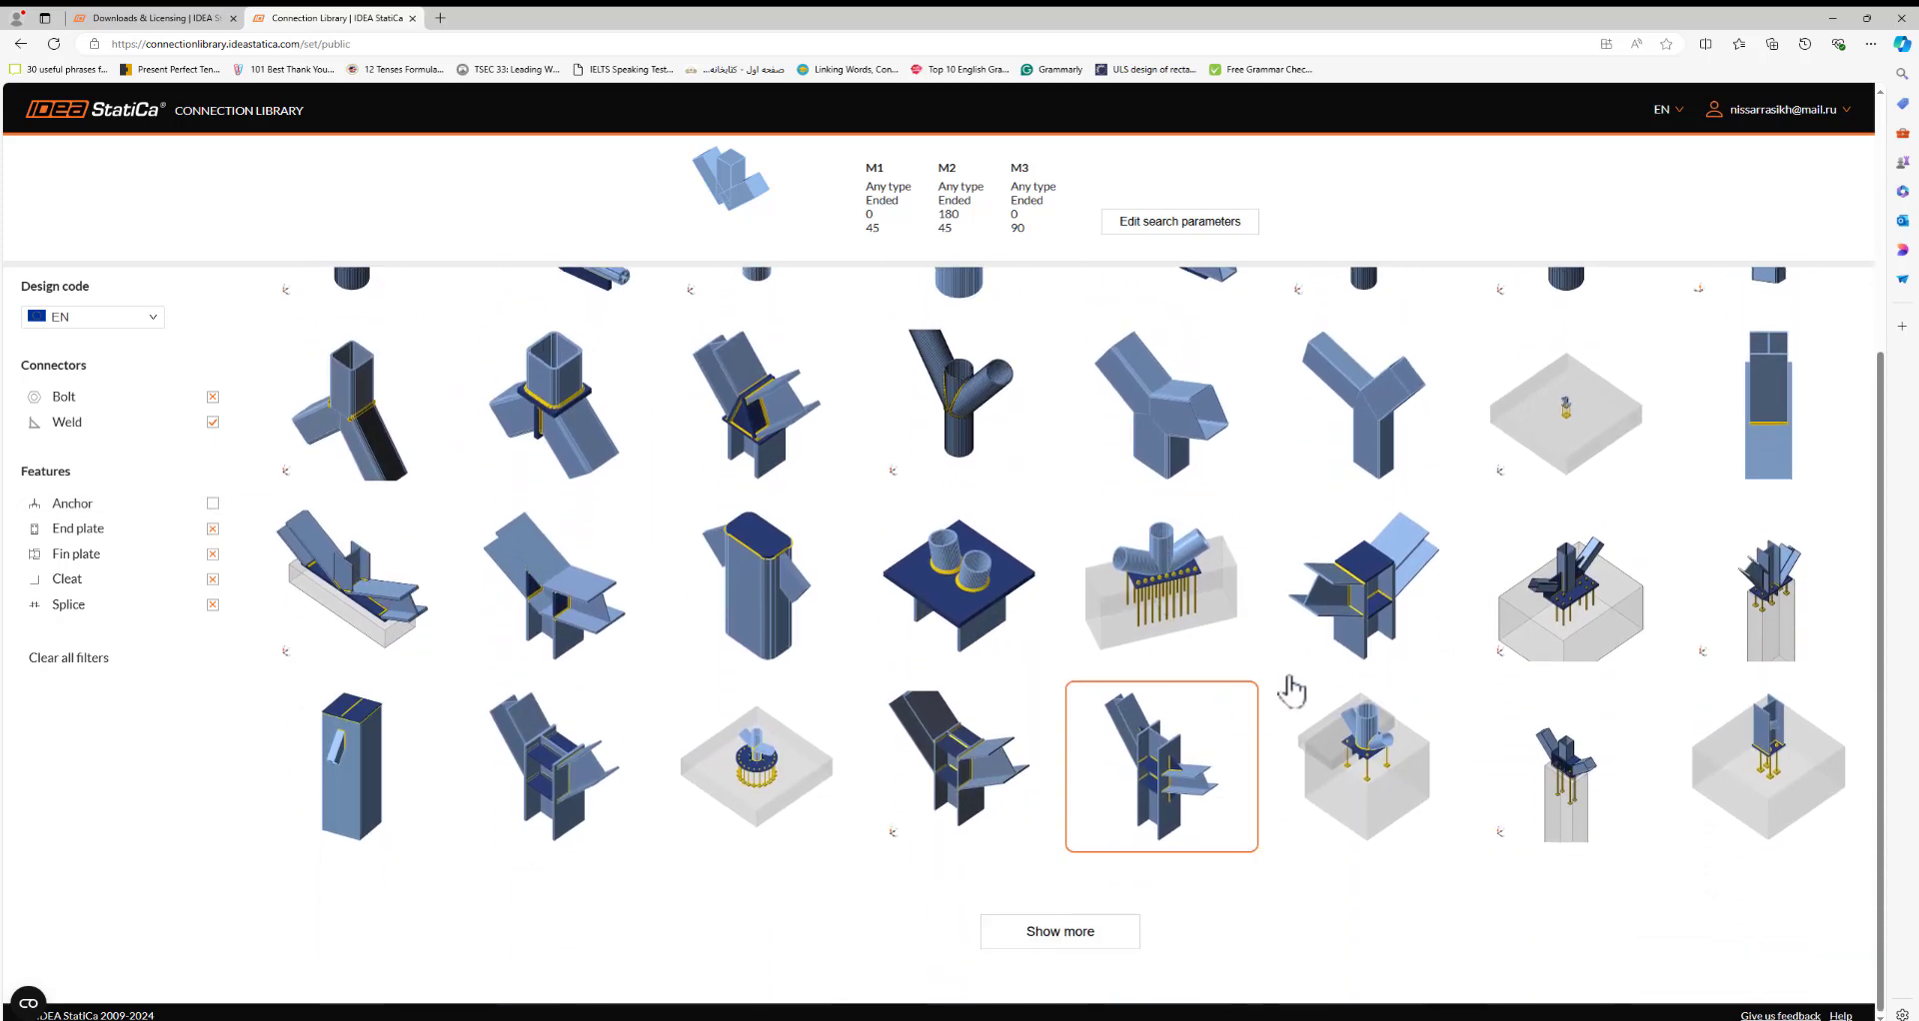
click(1084, 932)
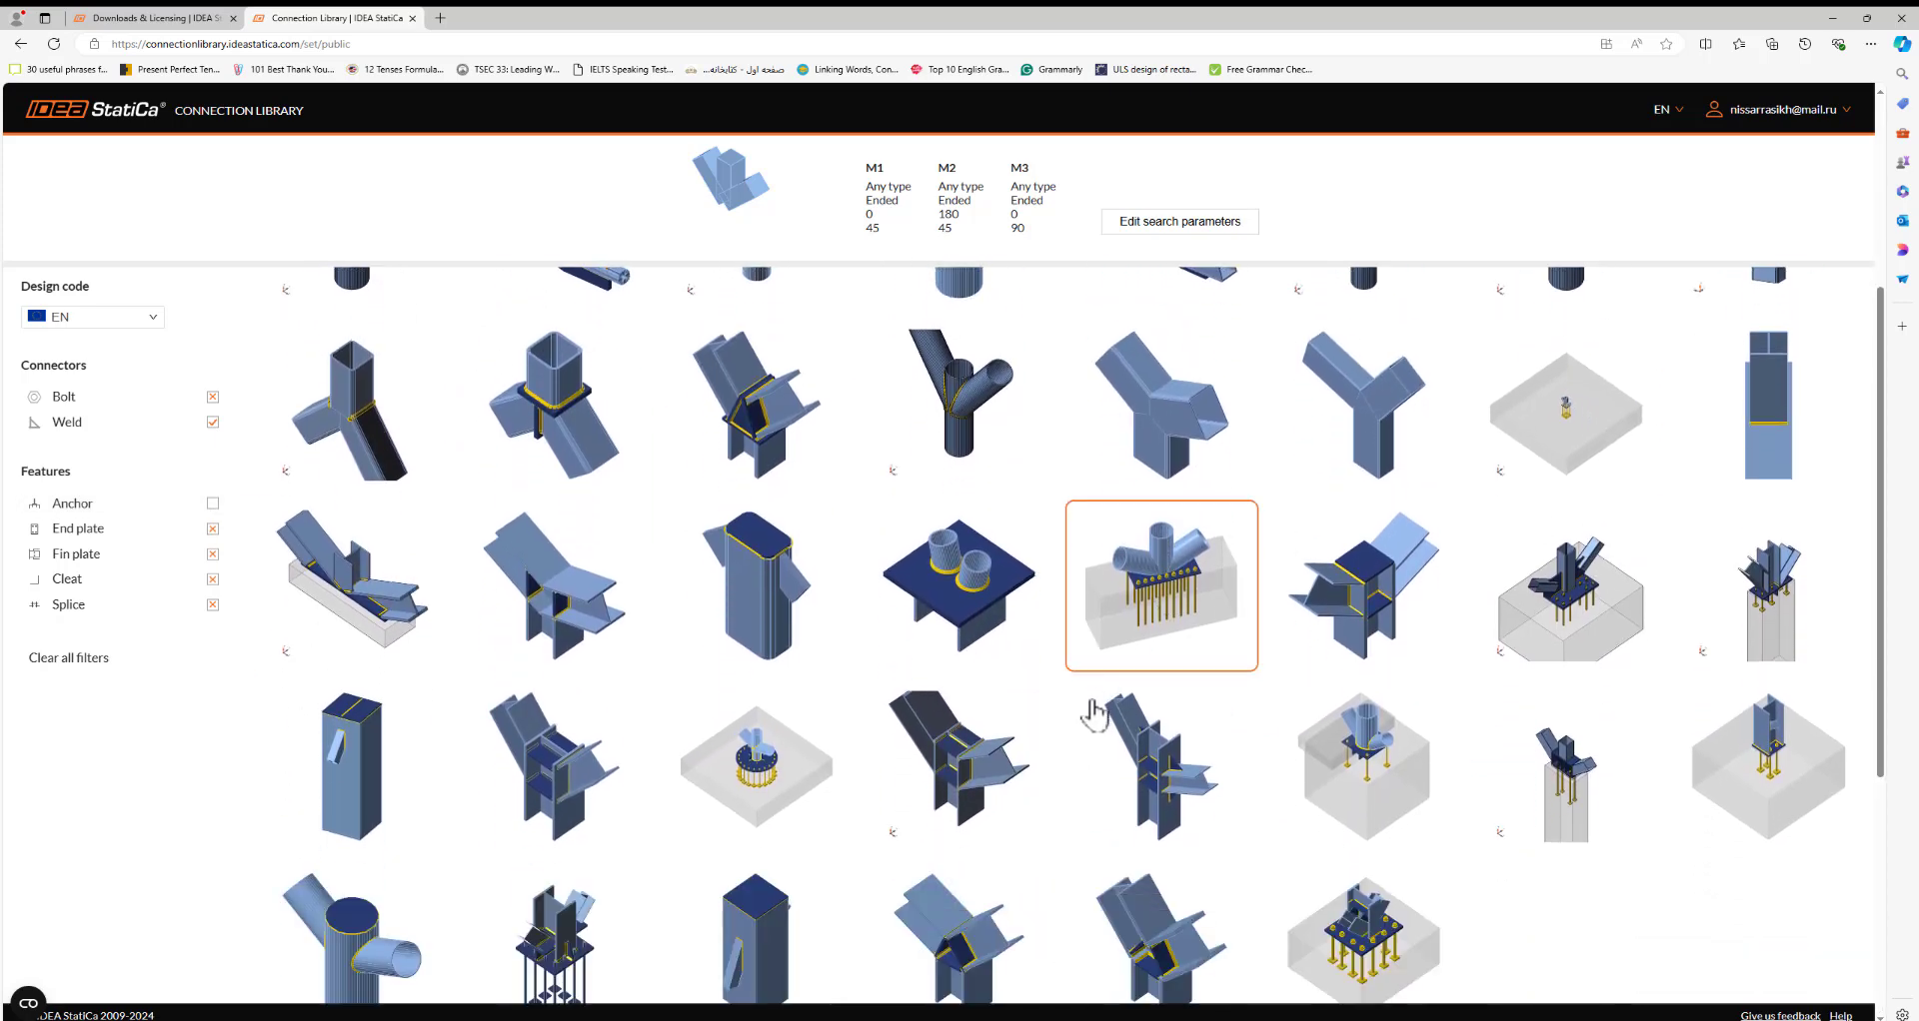
scroll(1105, 749, down, 5)
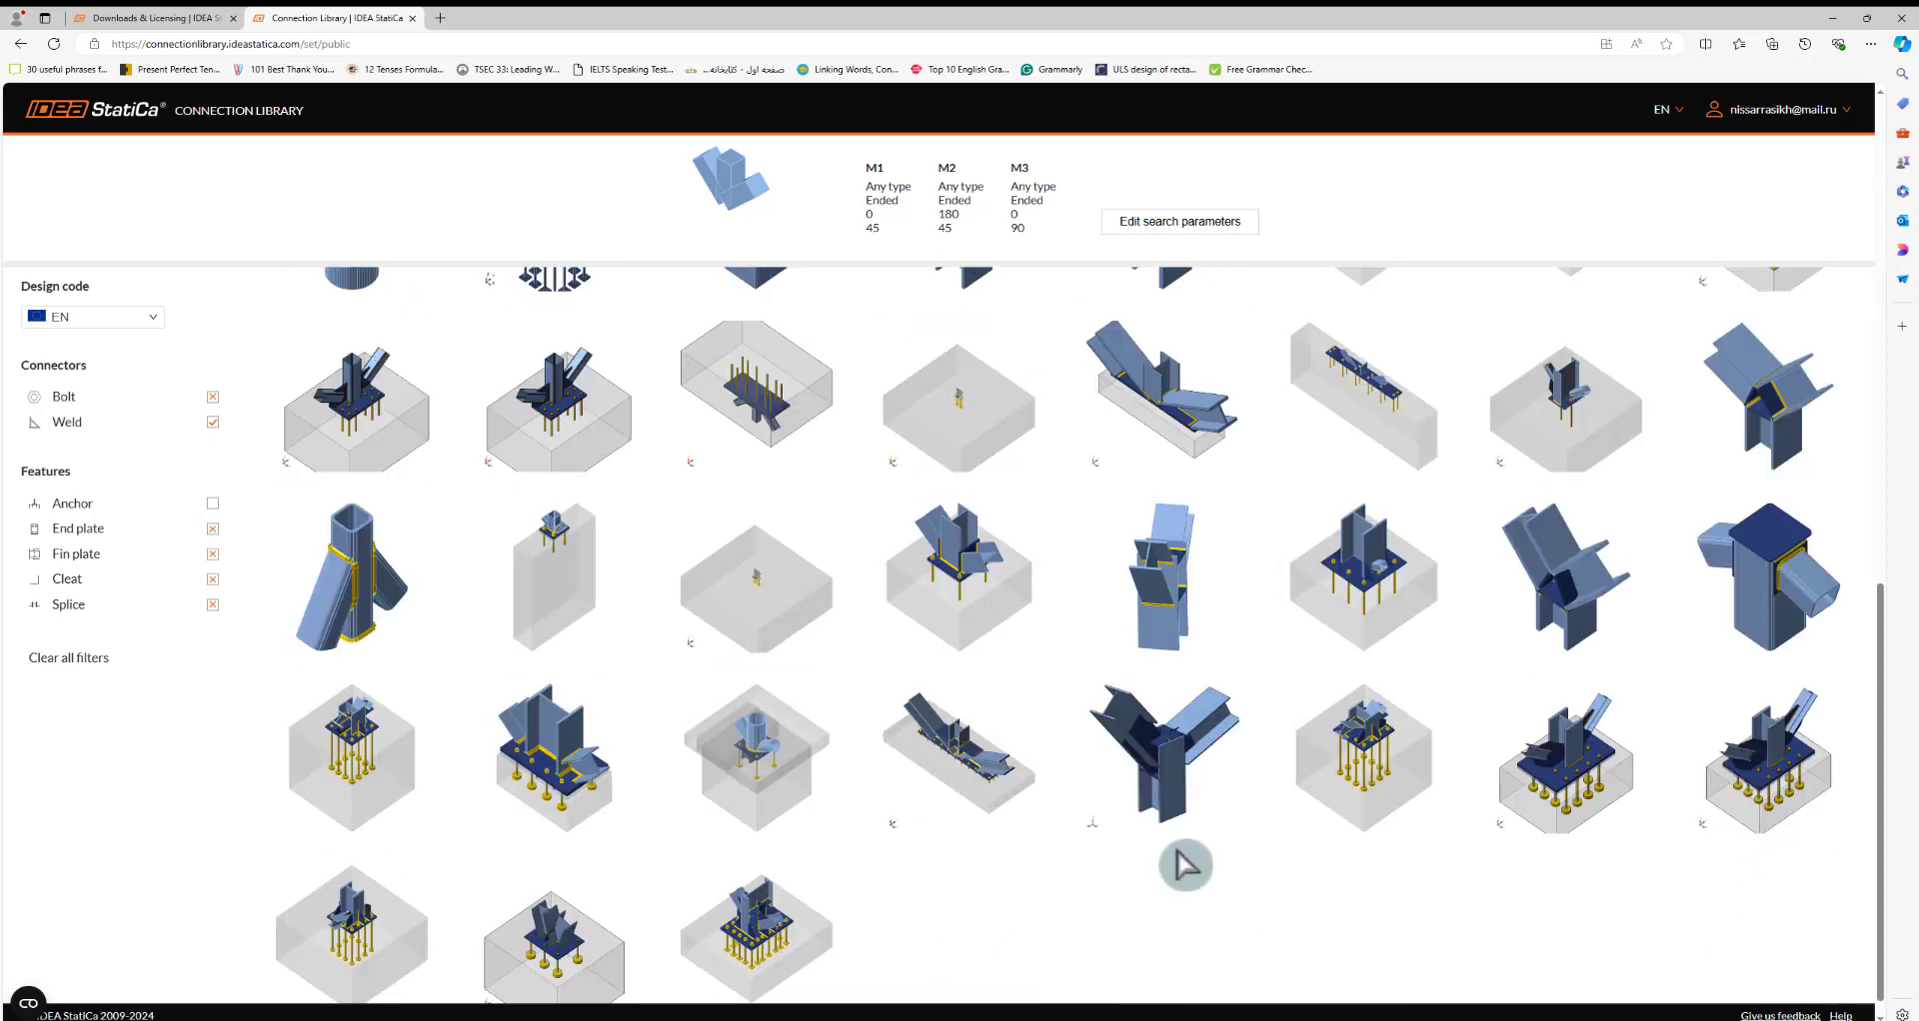
Require anchors and exclude end plates, leaving 33 anchored base connections
click(214, 531)
click(214, 530)
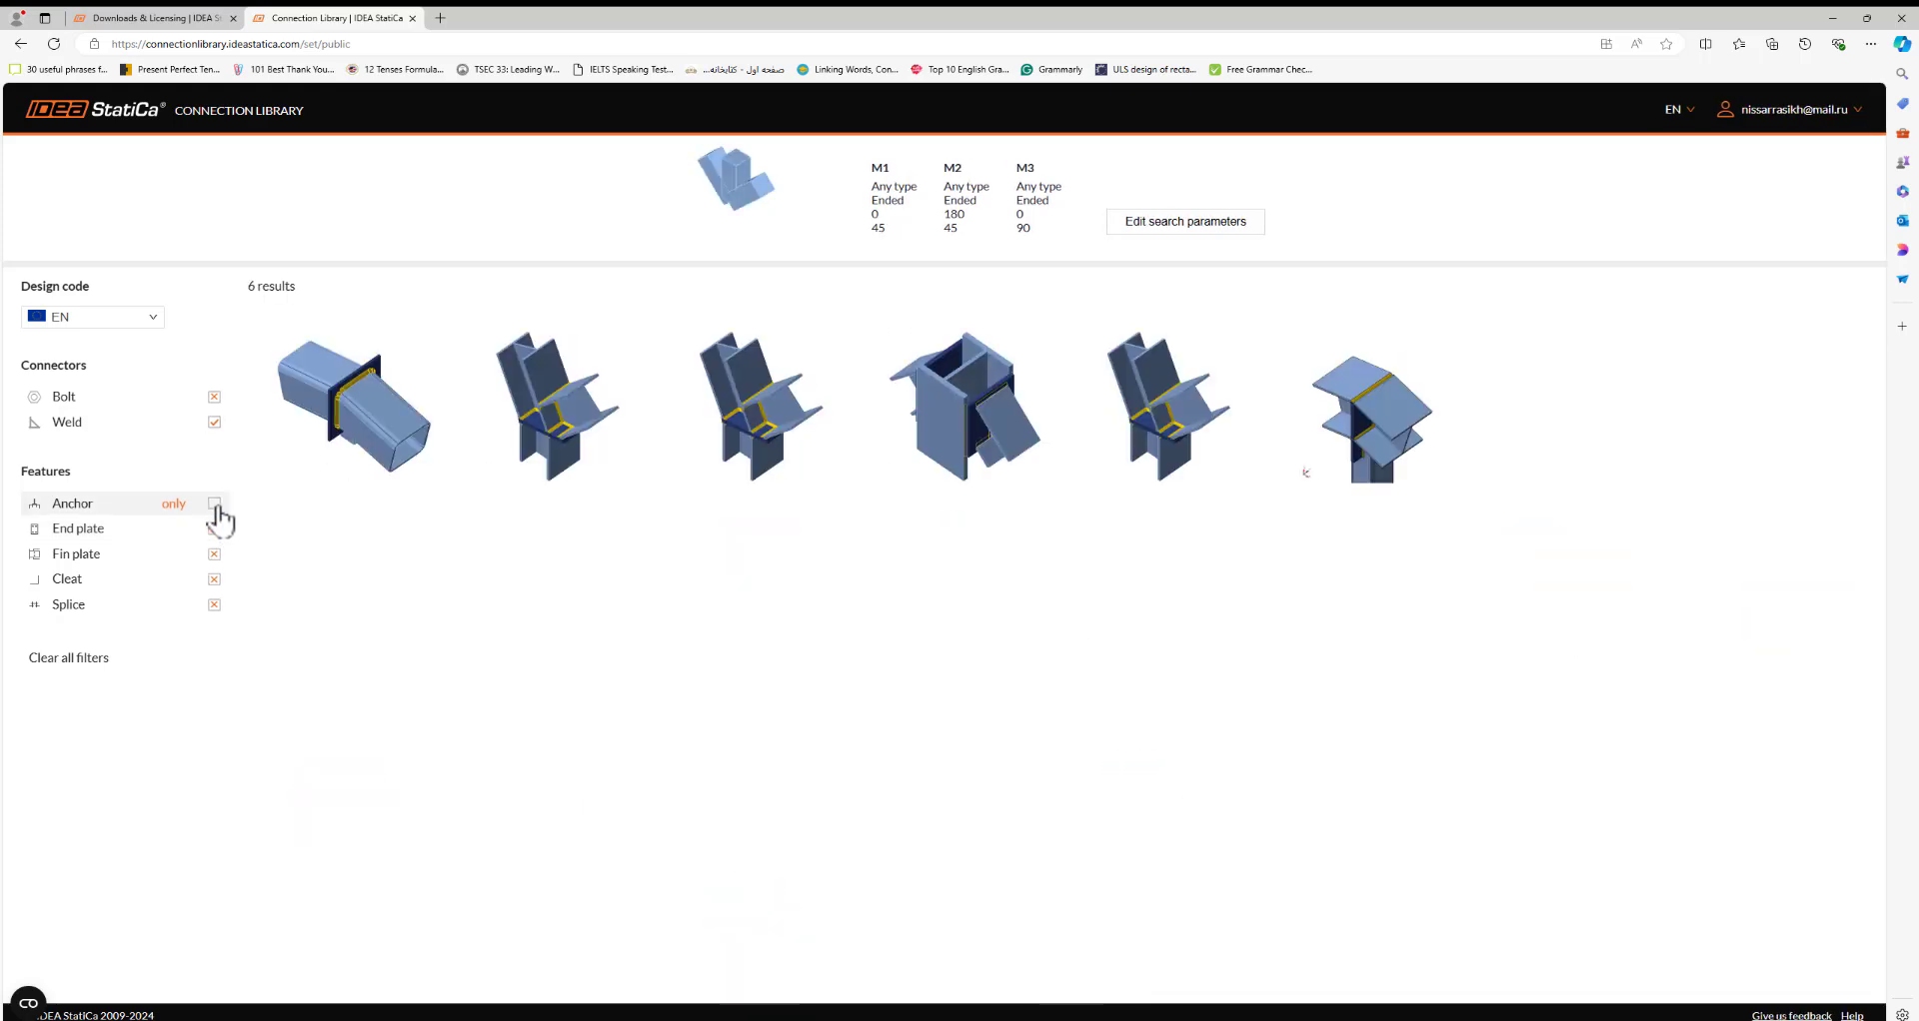
click(215, 504)
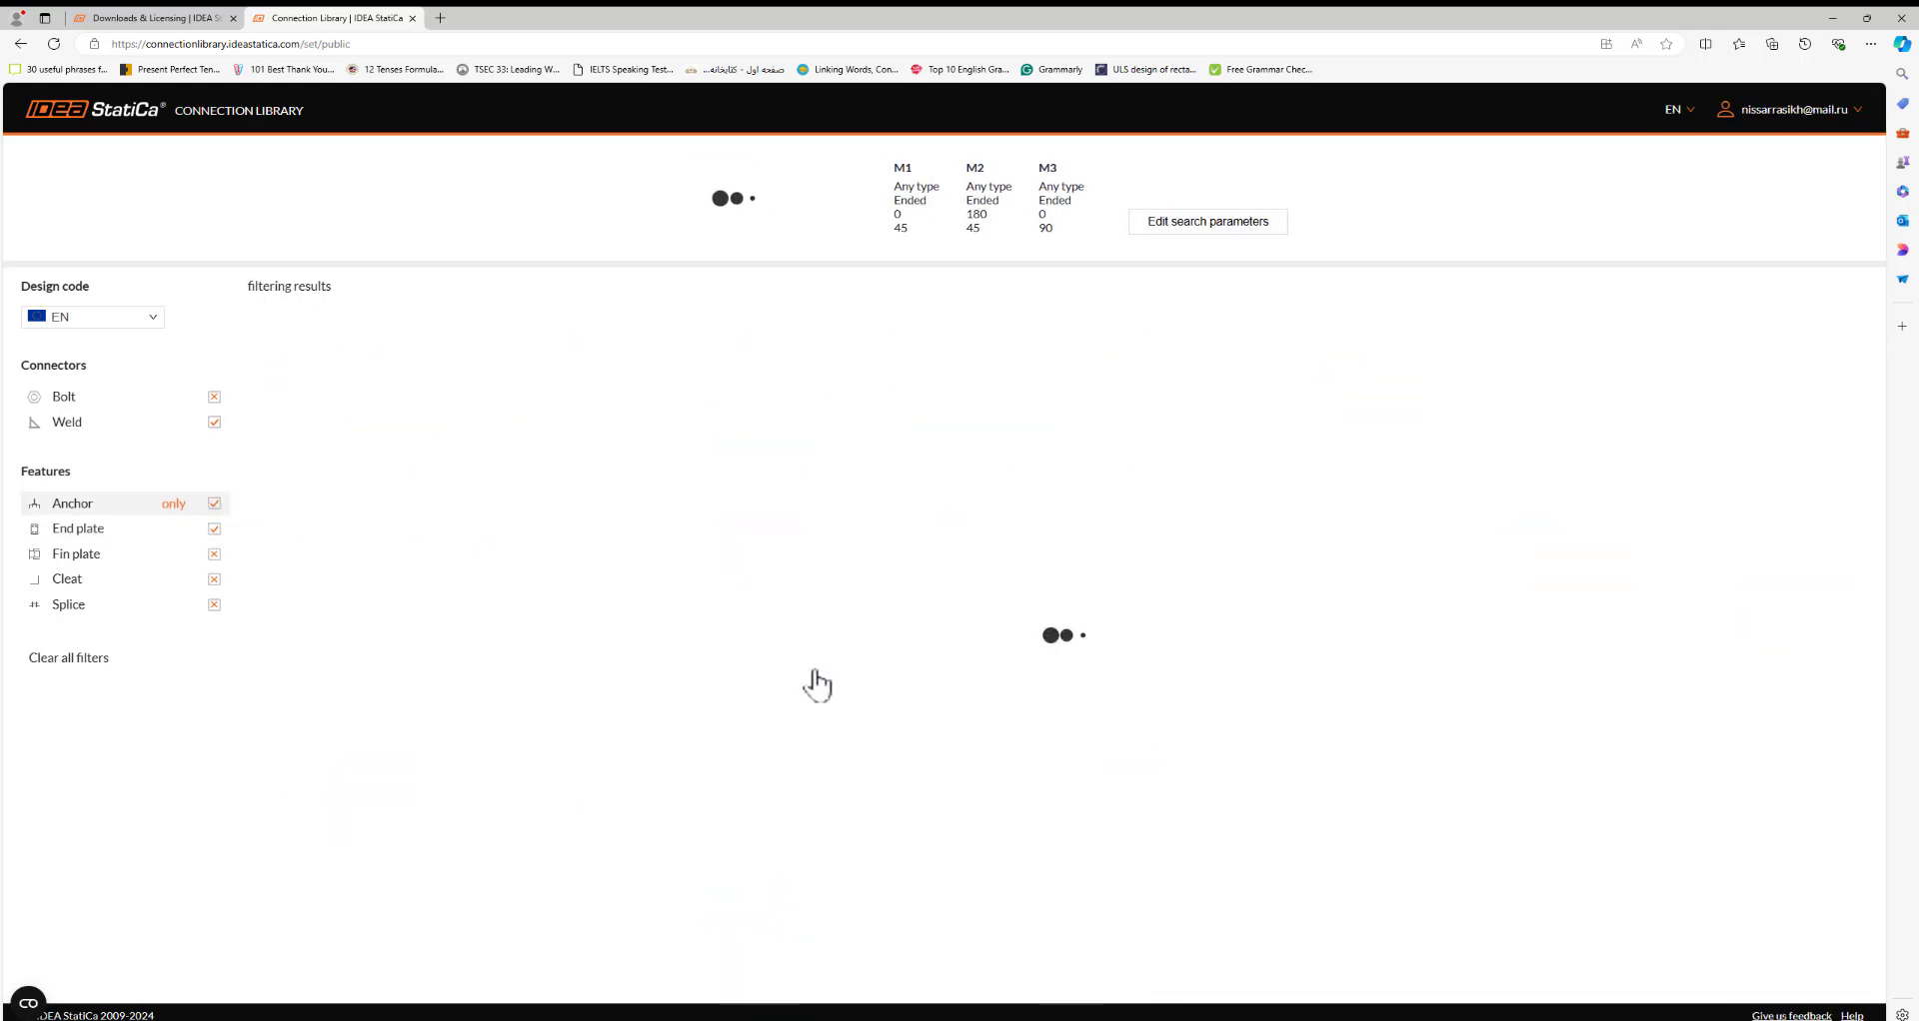
click(214, 531)
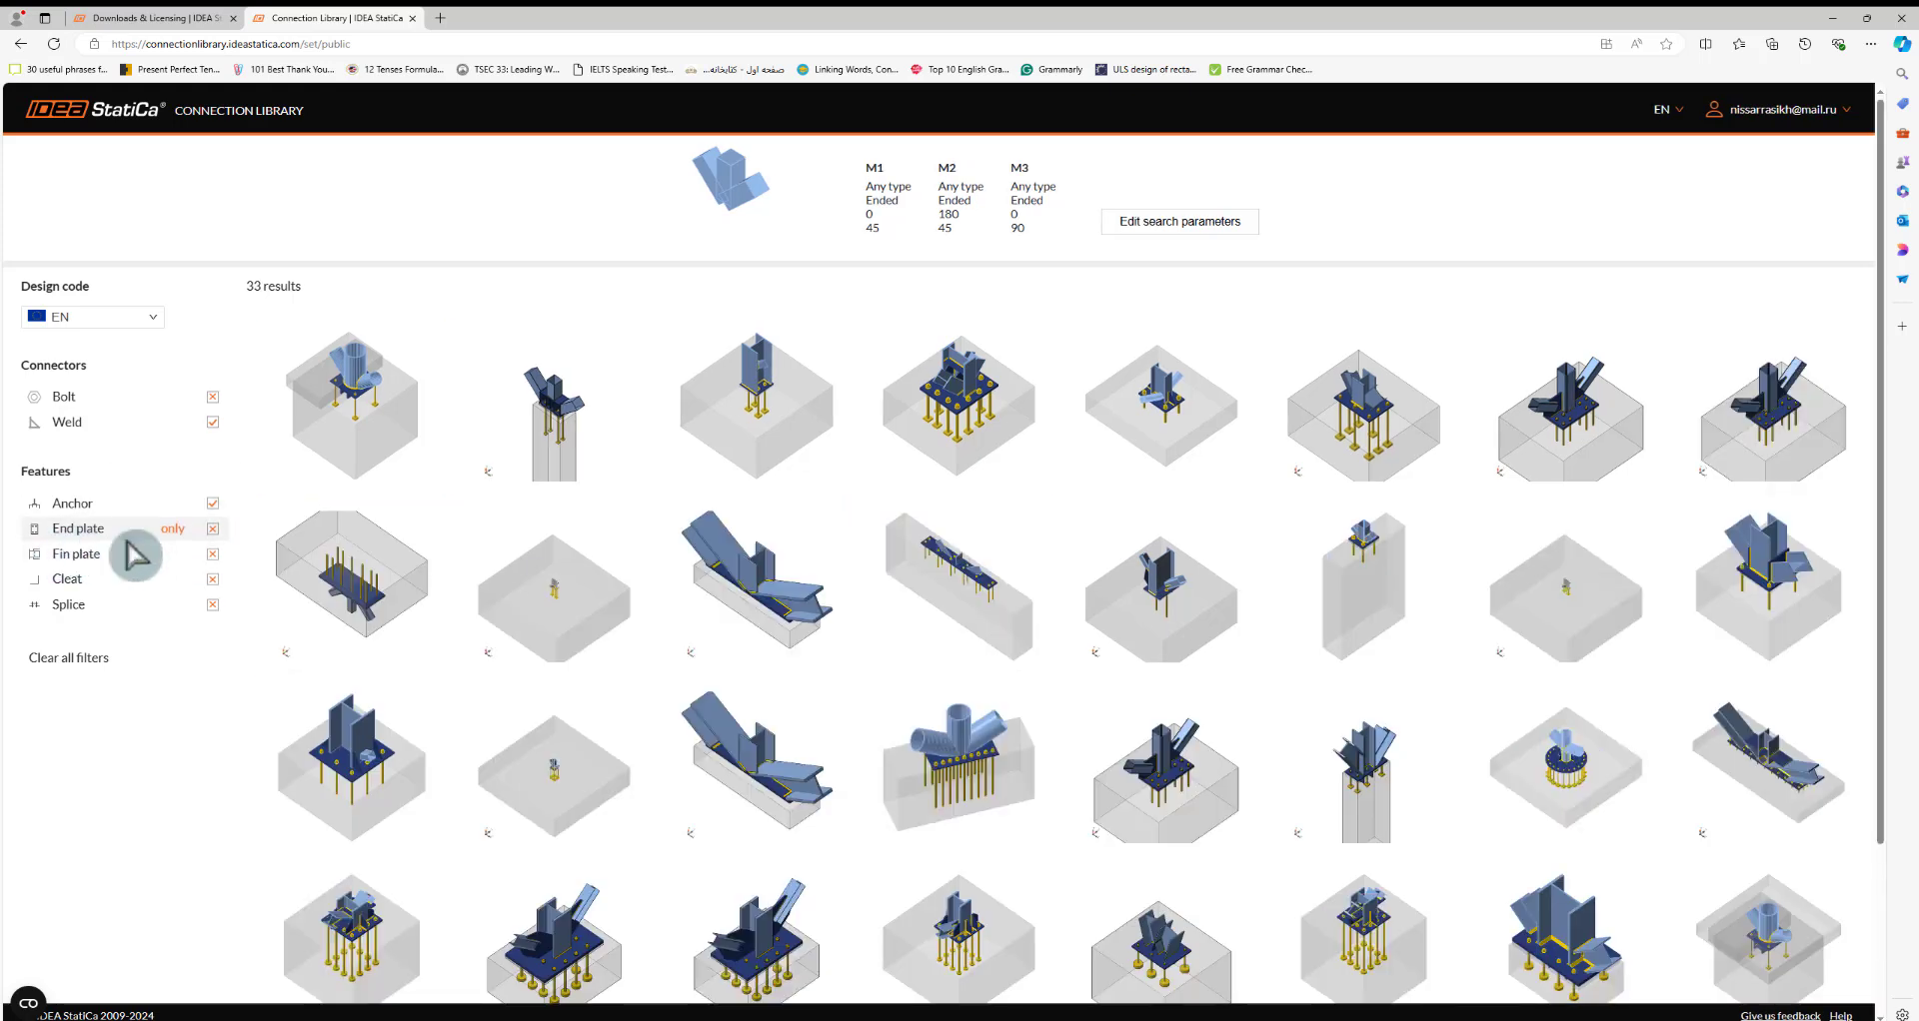
scroll(967, 667, down, 2)
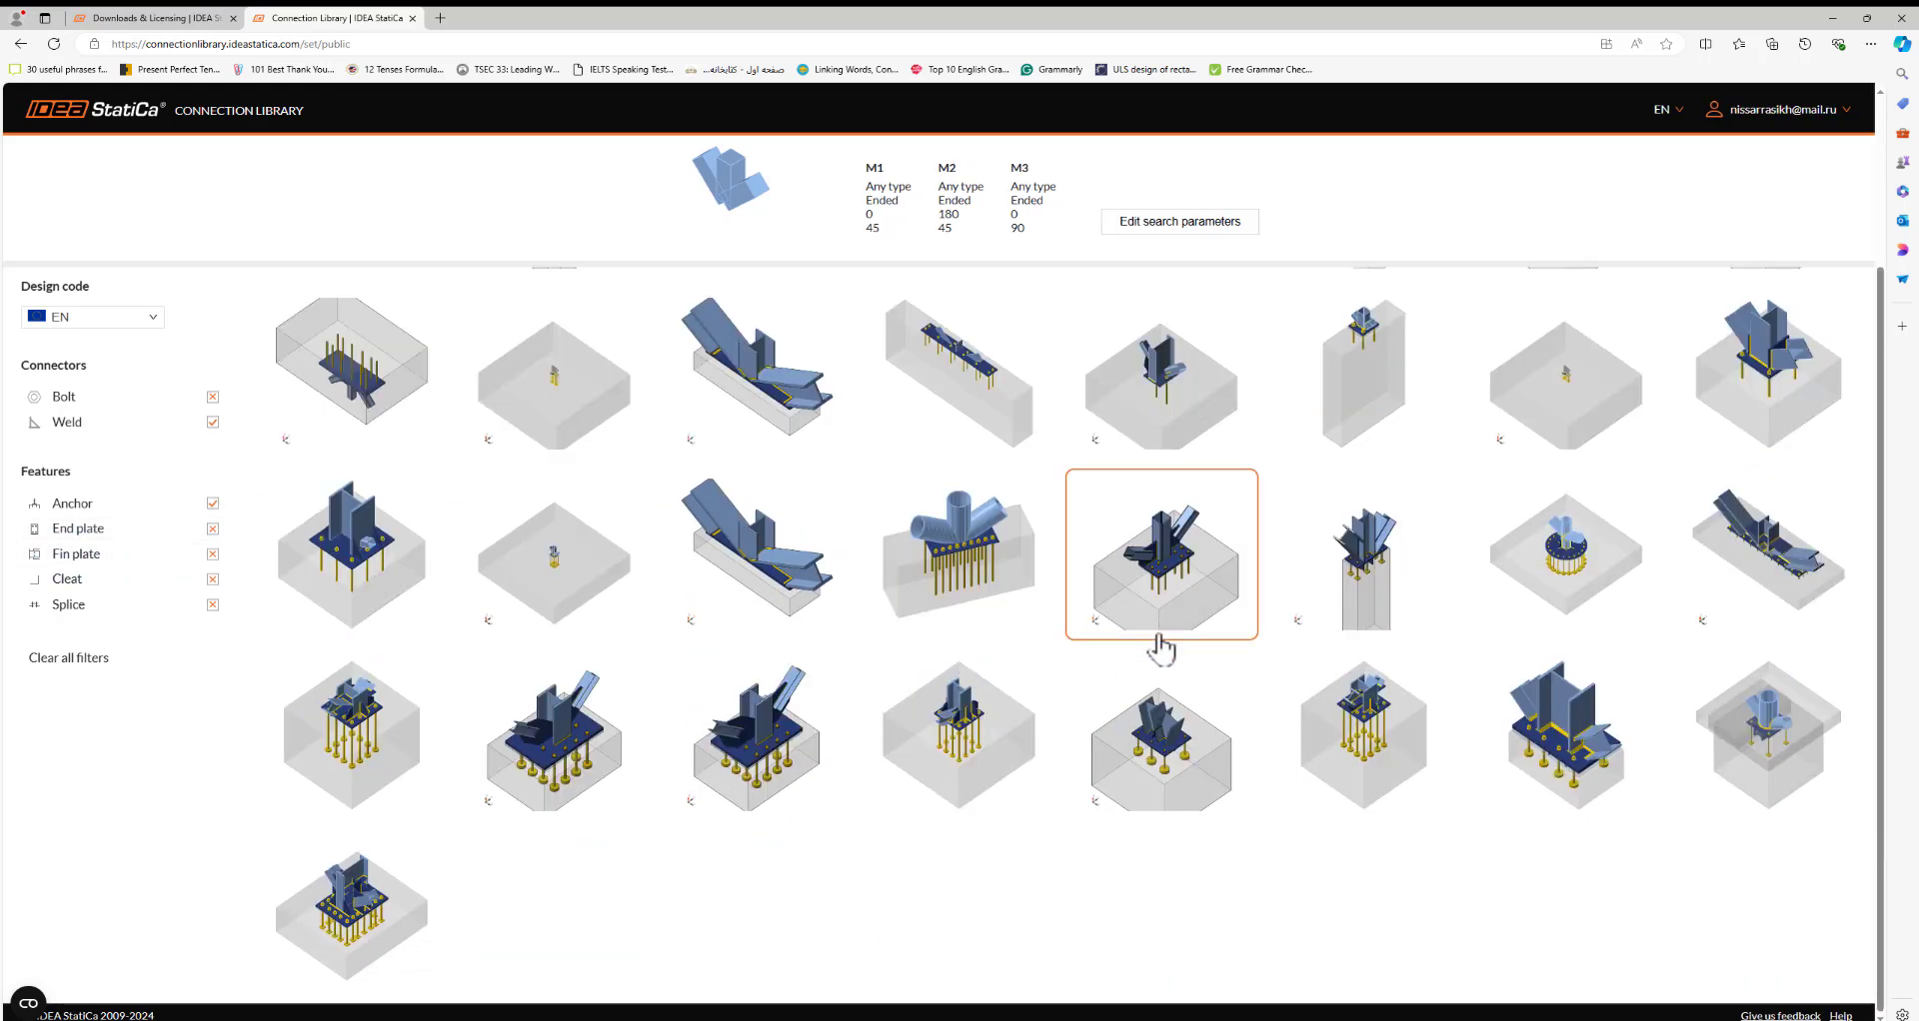
scroll(181, 513, up, 2)
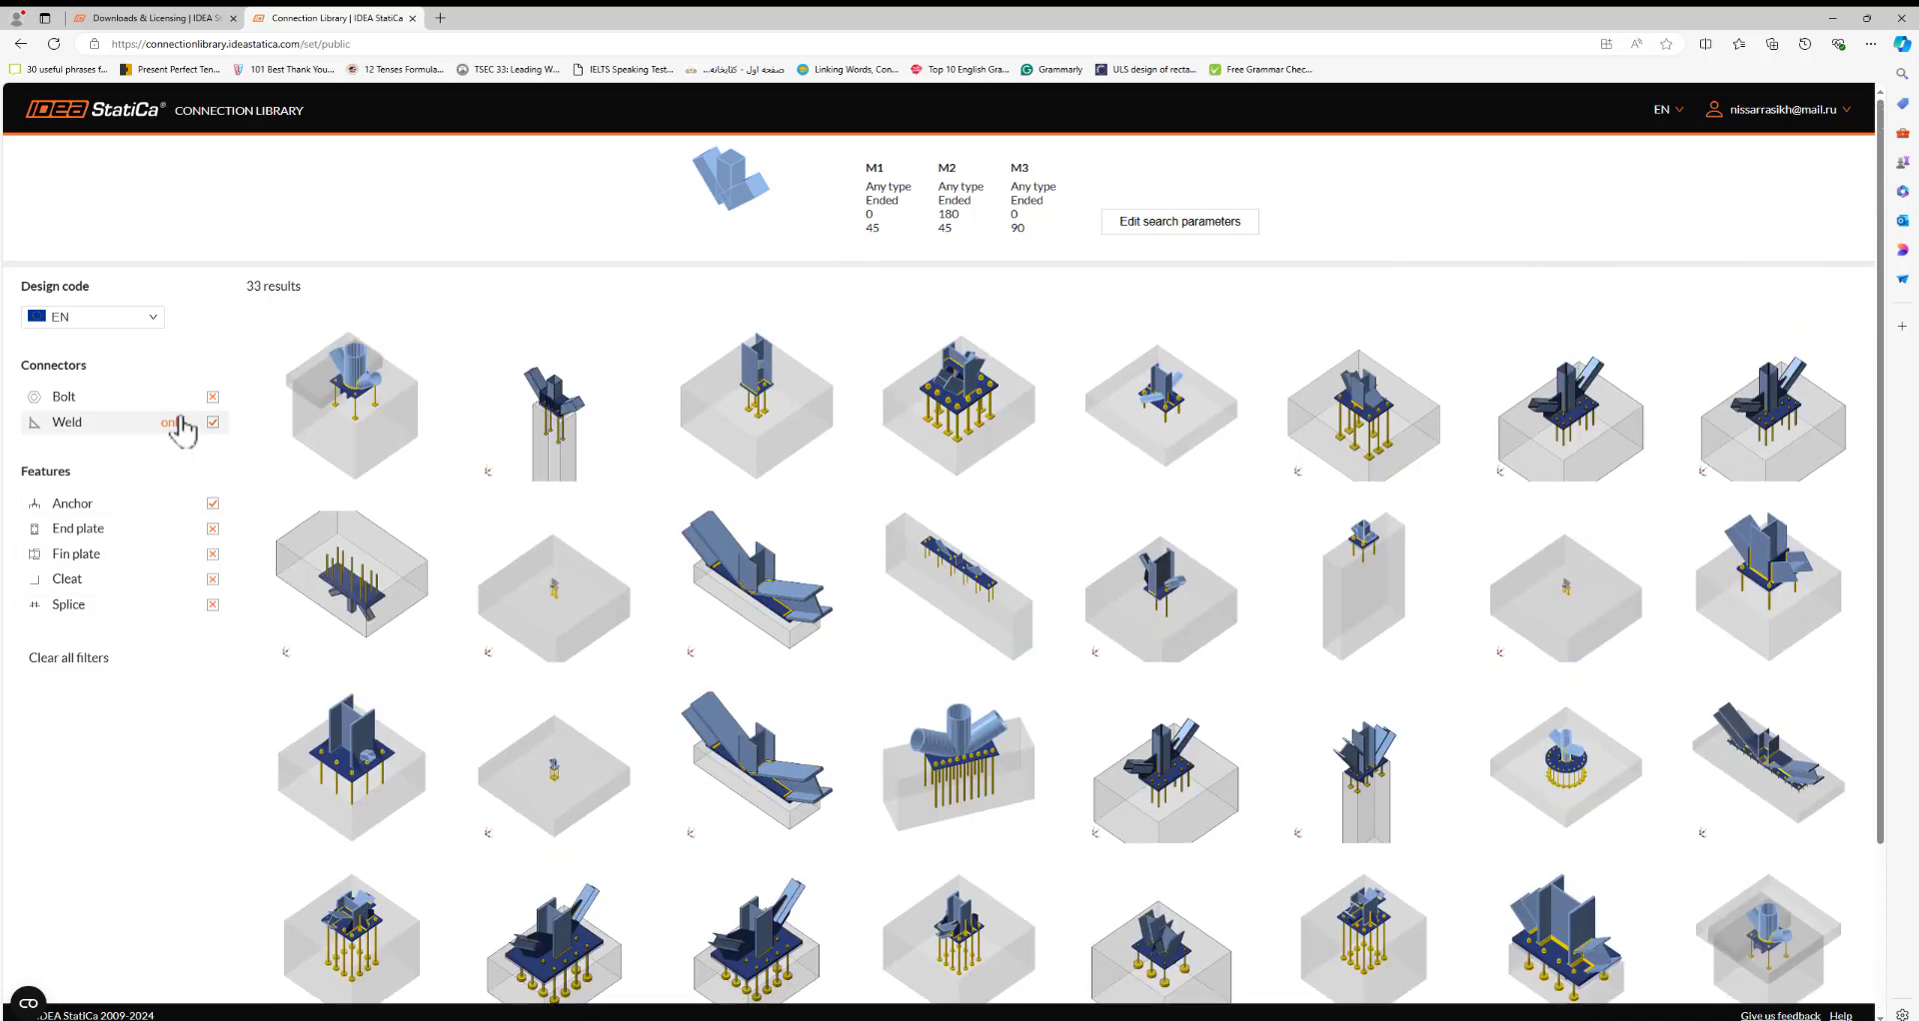
Try the IS and CSA design codes, then settle on AISC for 39 welded anchored results
click(147, 318)
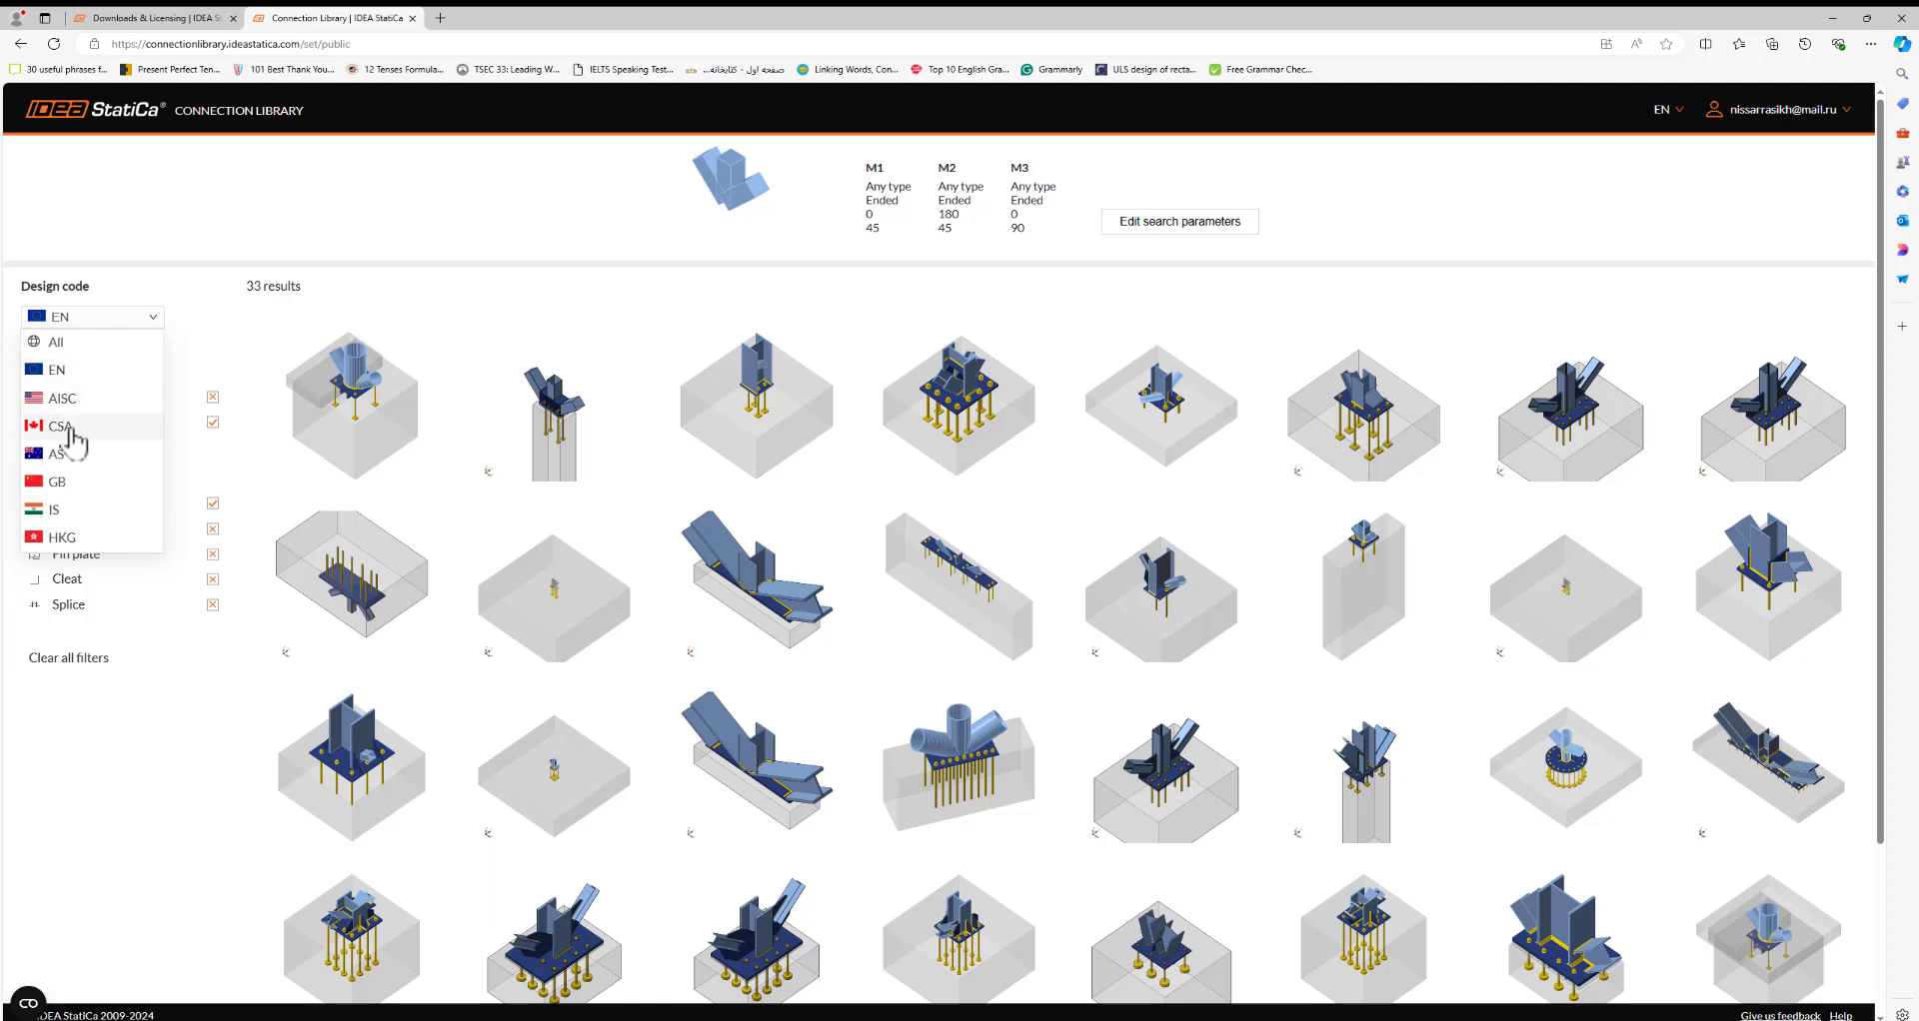
click(55, 512)
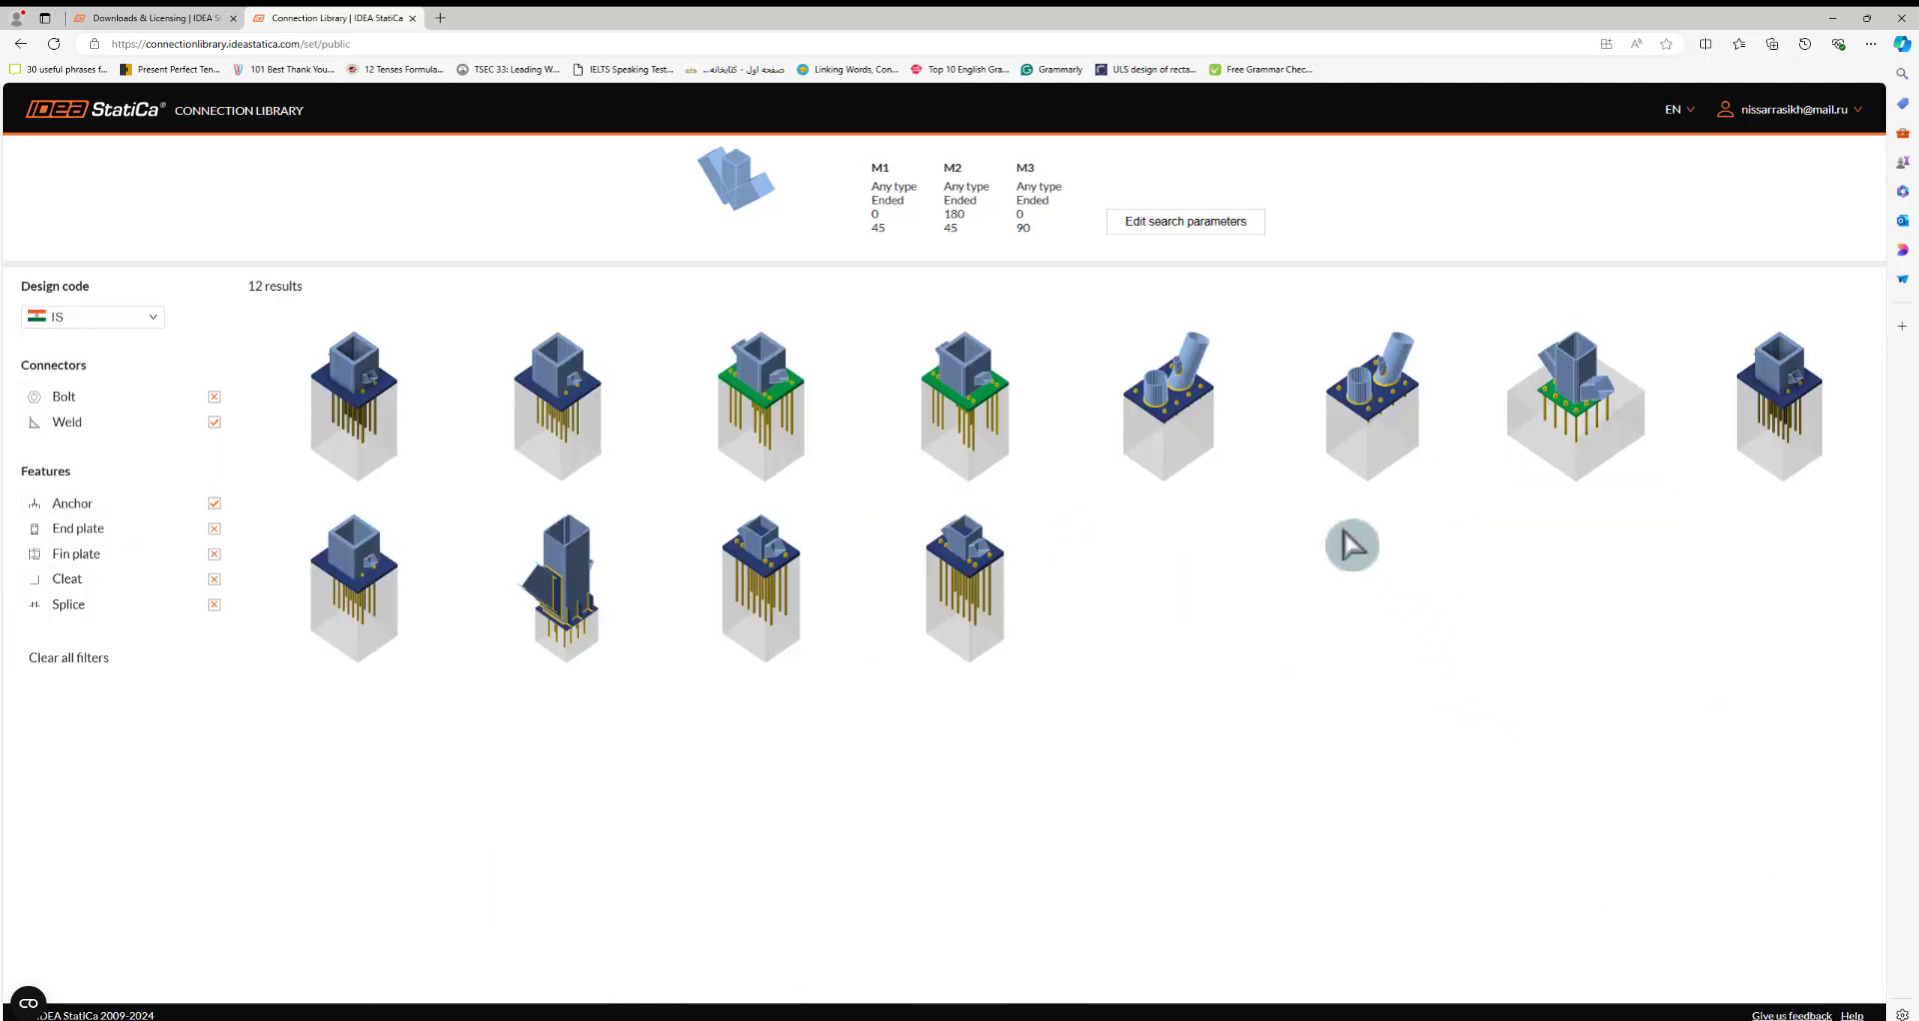
click(110, 326)
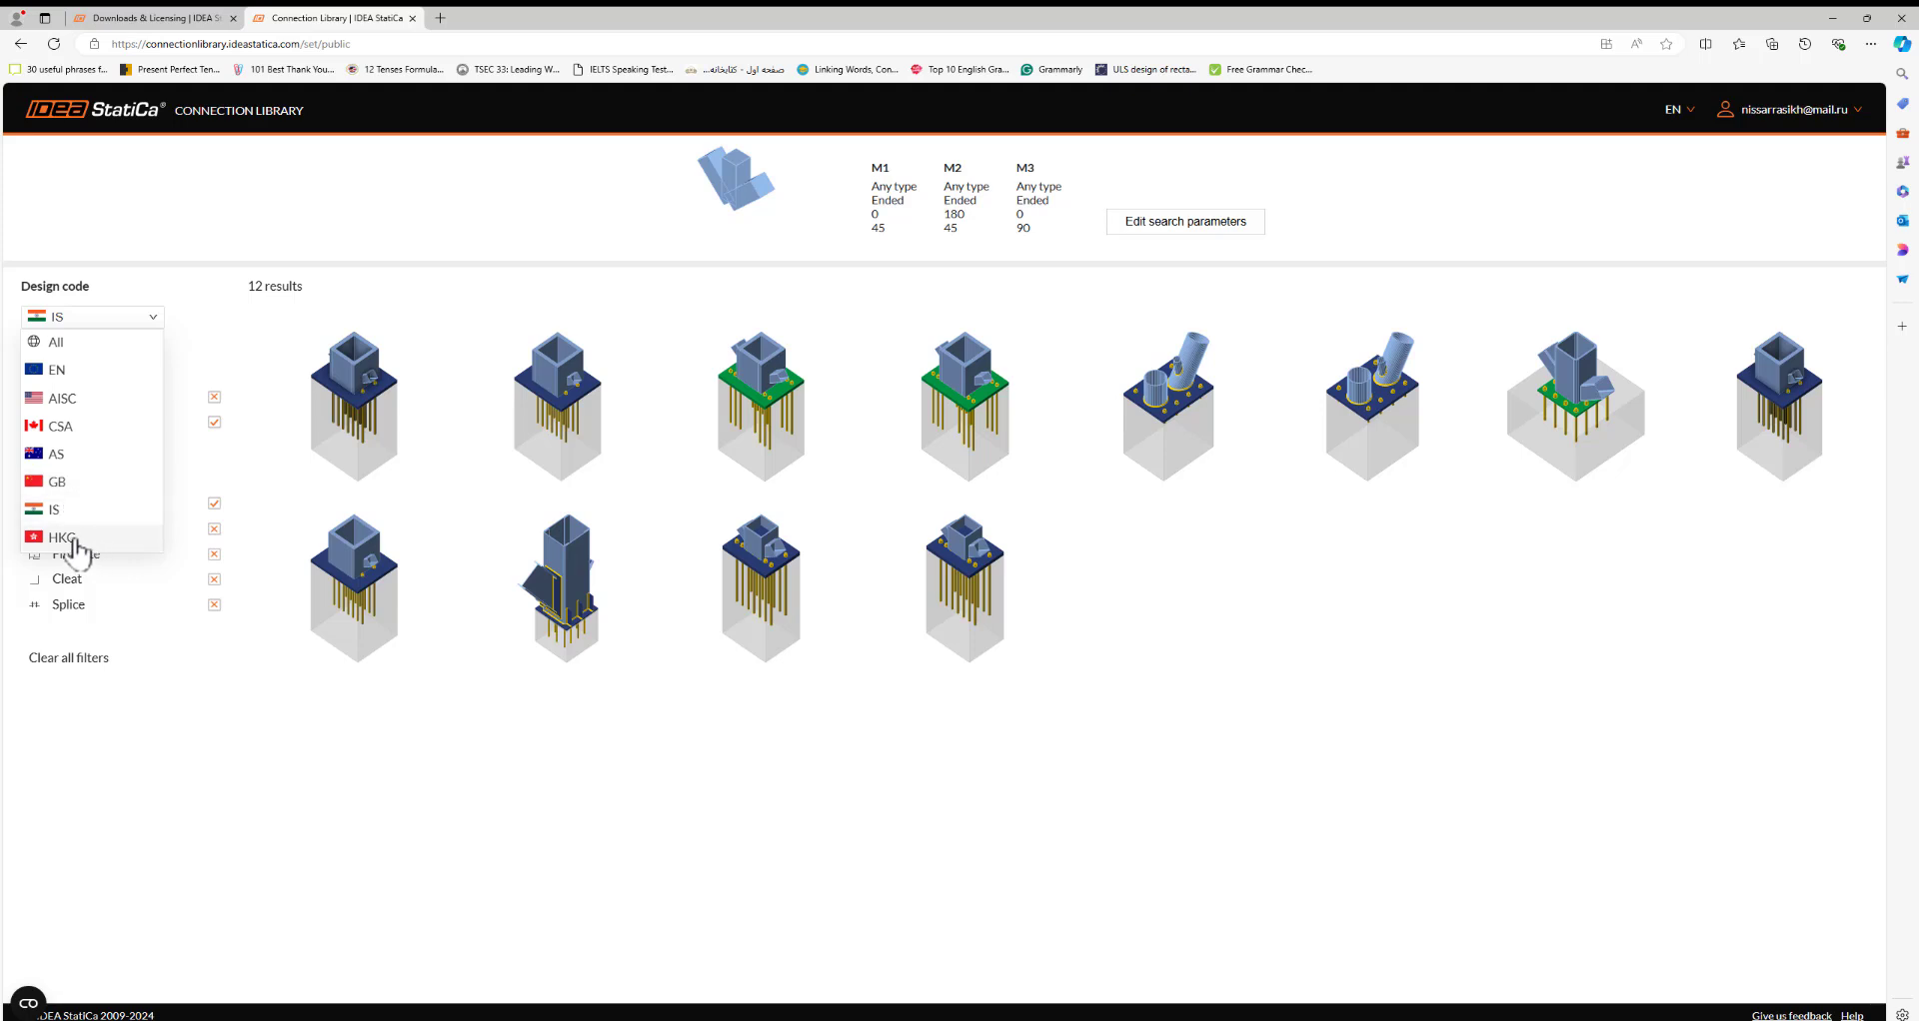
click(66, 428)
click(112, 318)
click(64, 409)
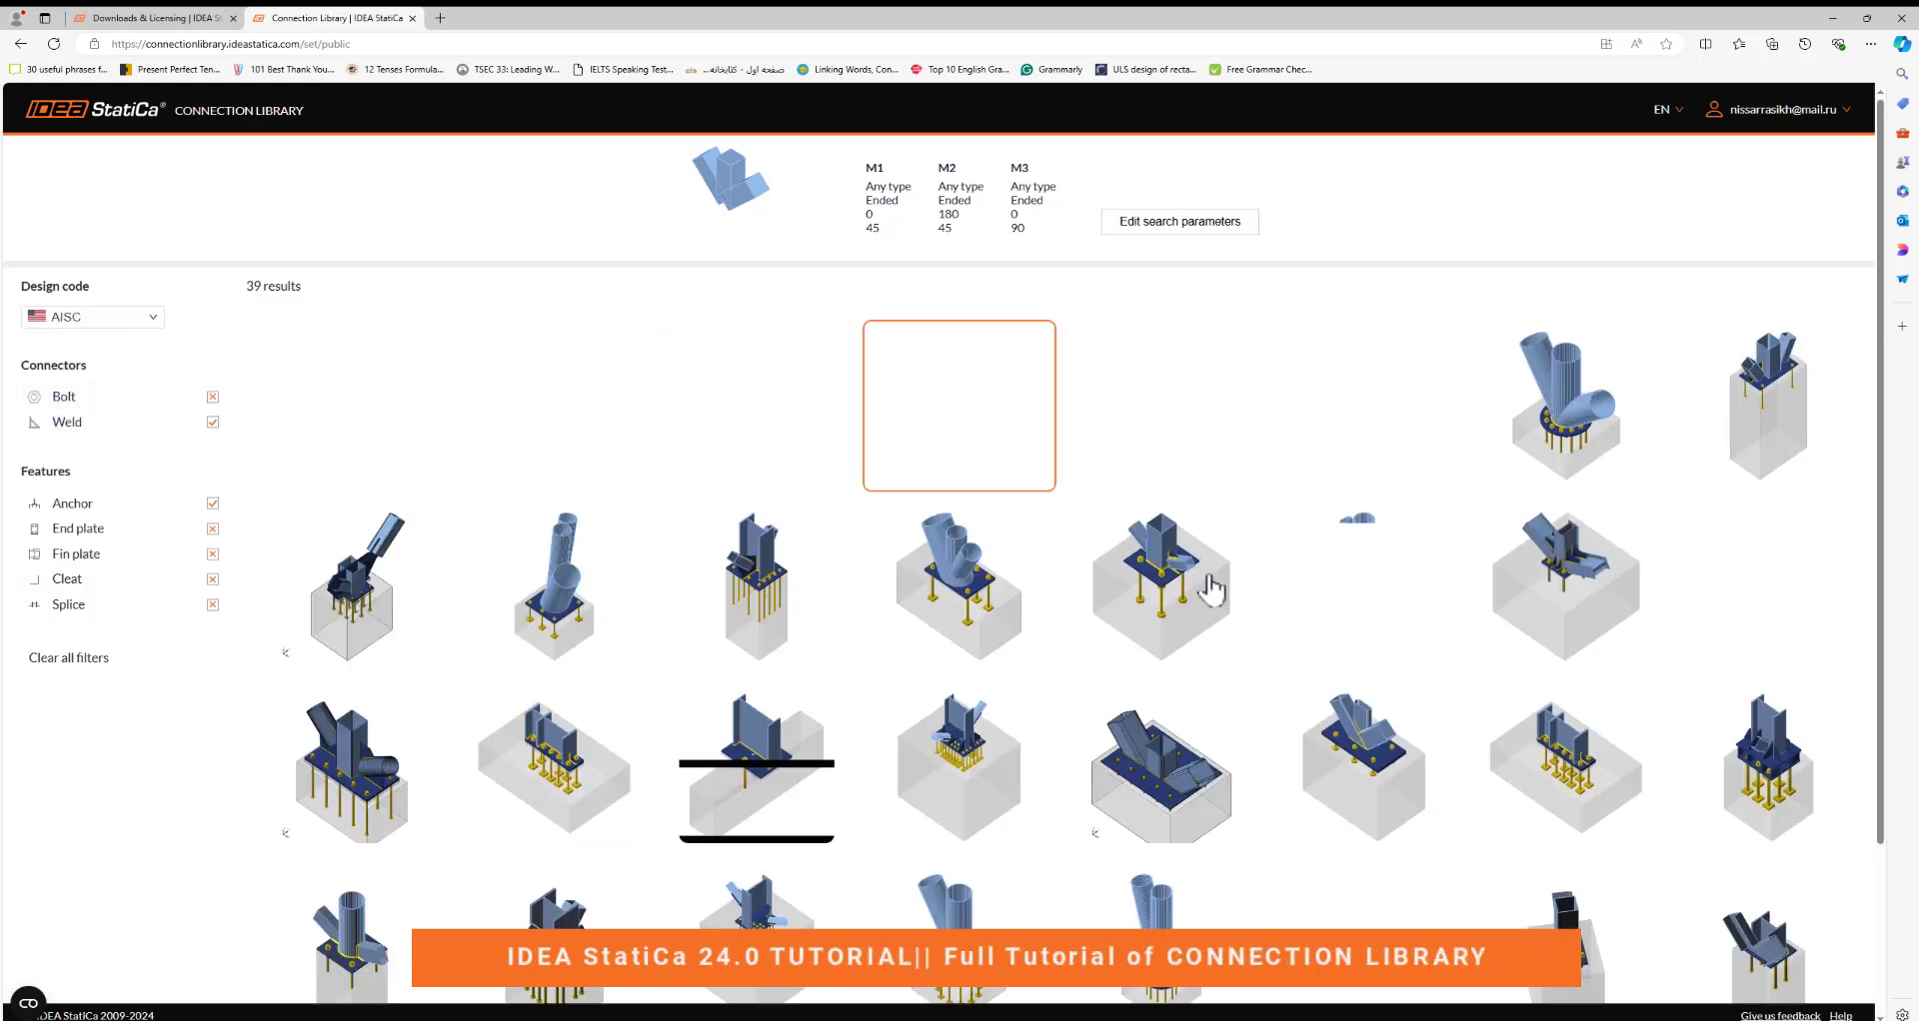
scroll(1207, 705, down, 1)
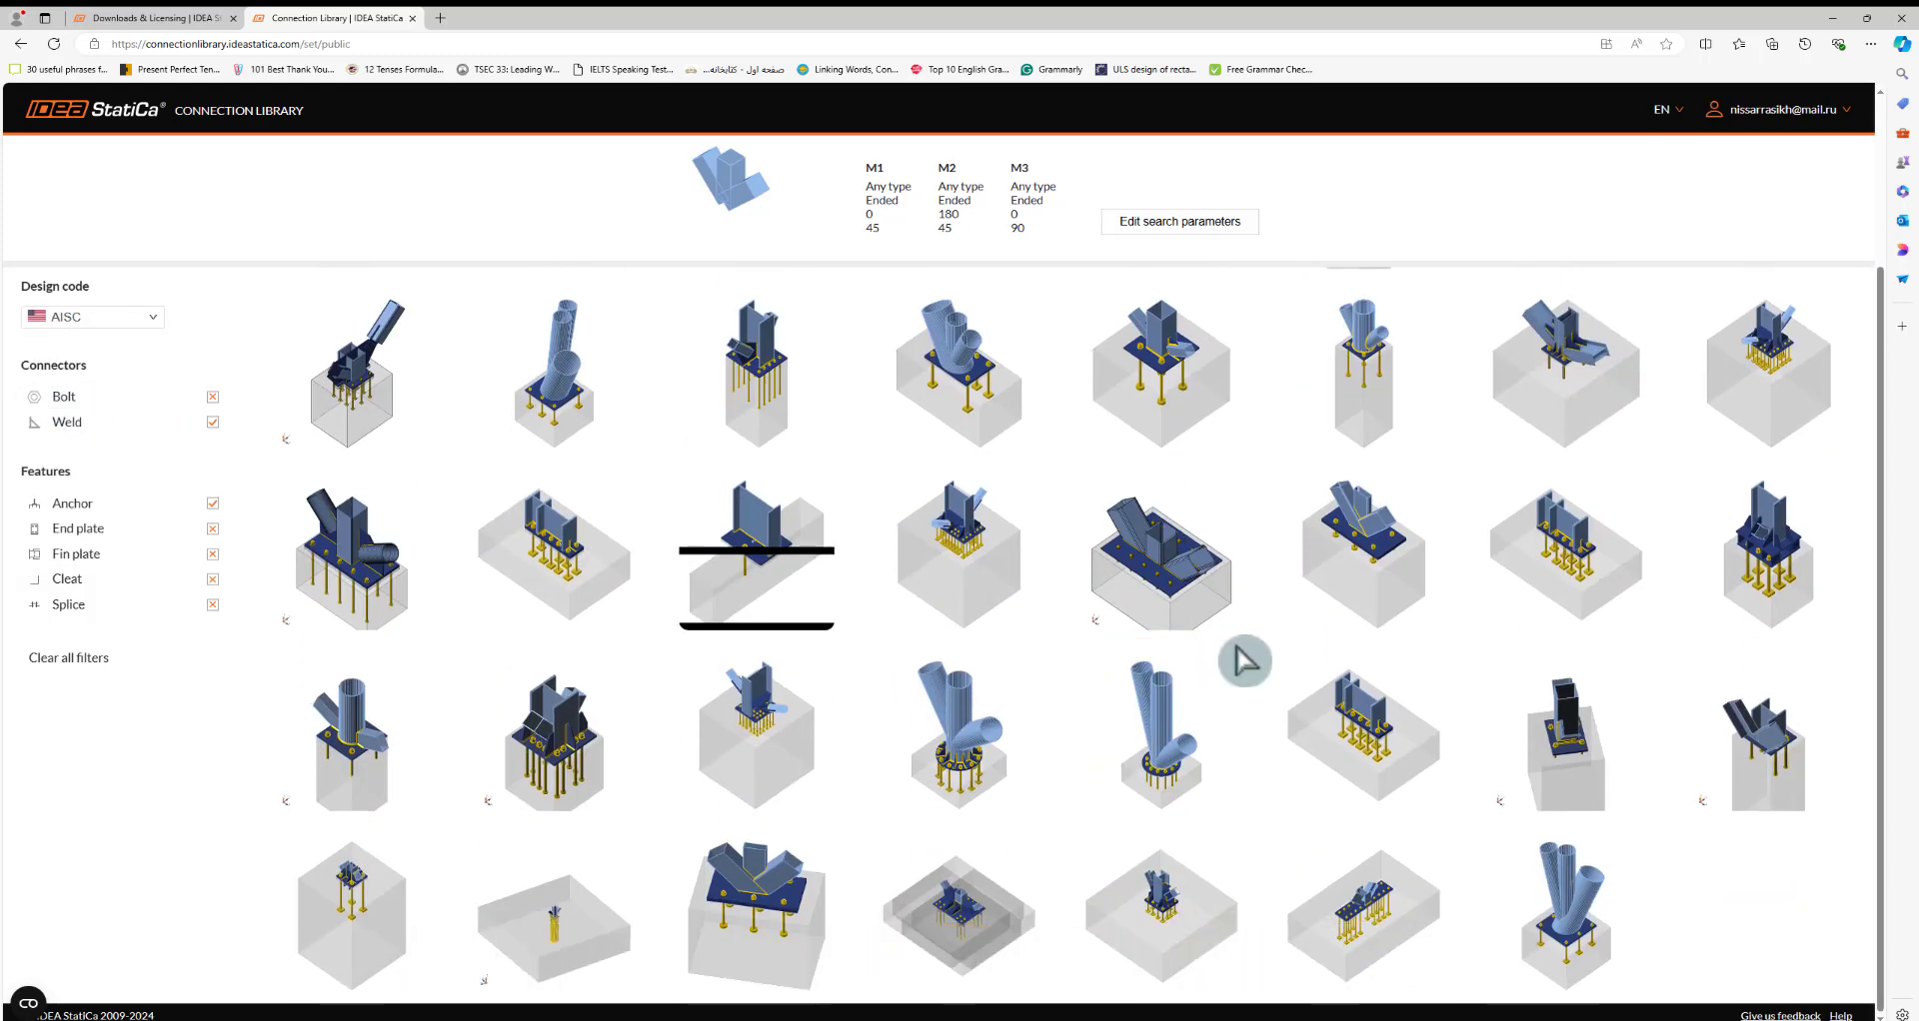
scroll(1243, 657, up, 2)
scroll(1587, 644, down, 2)
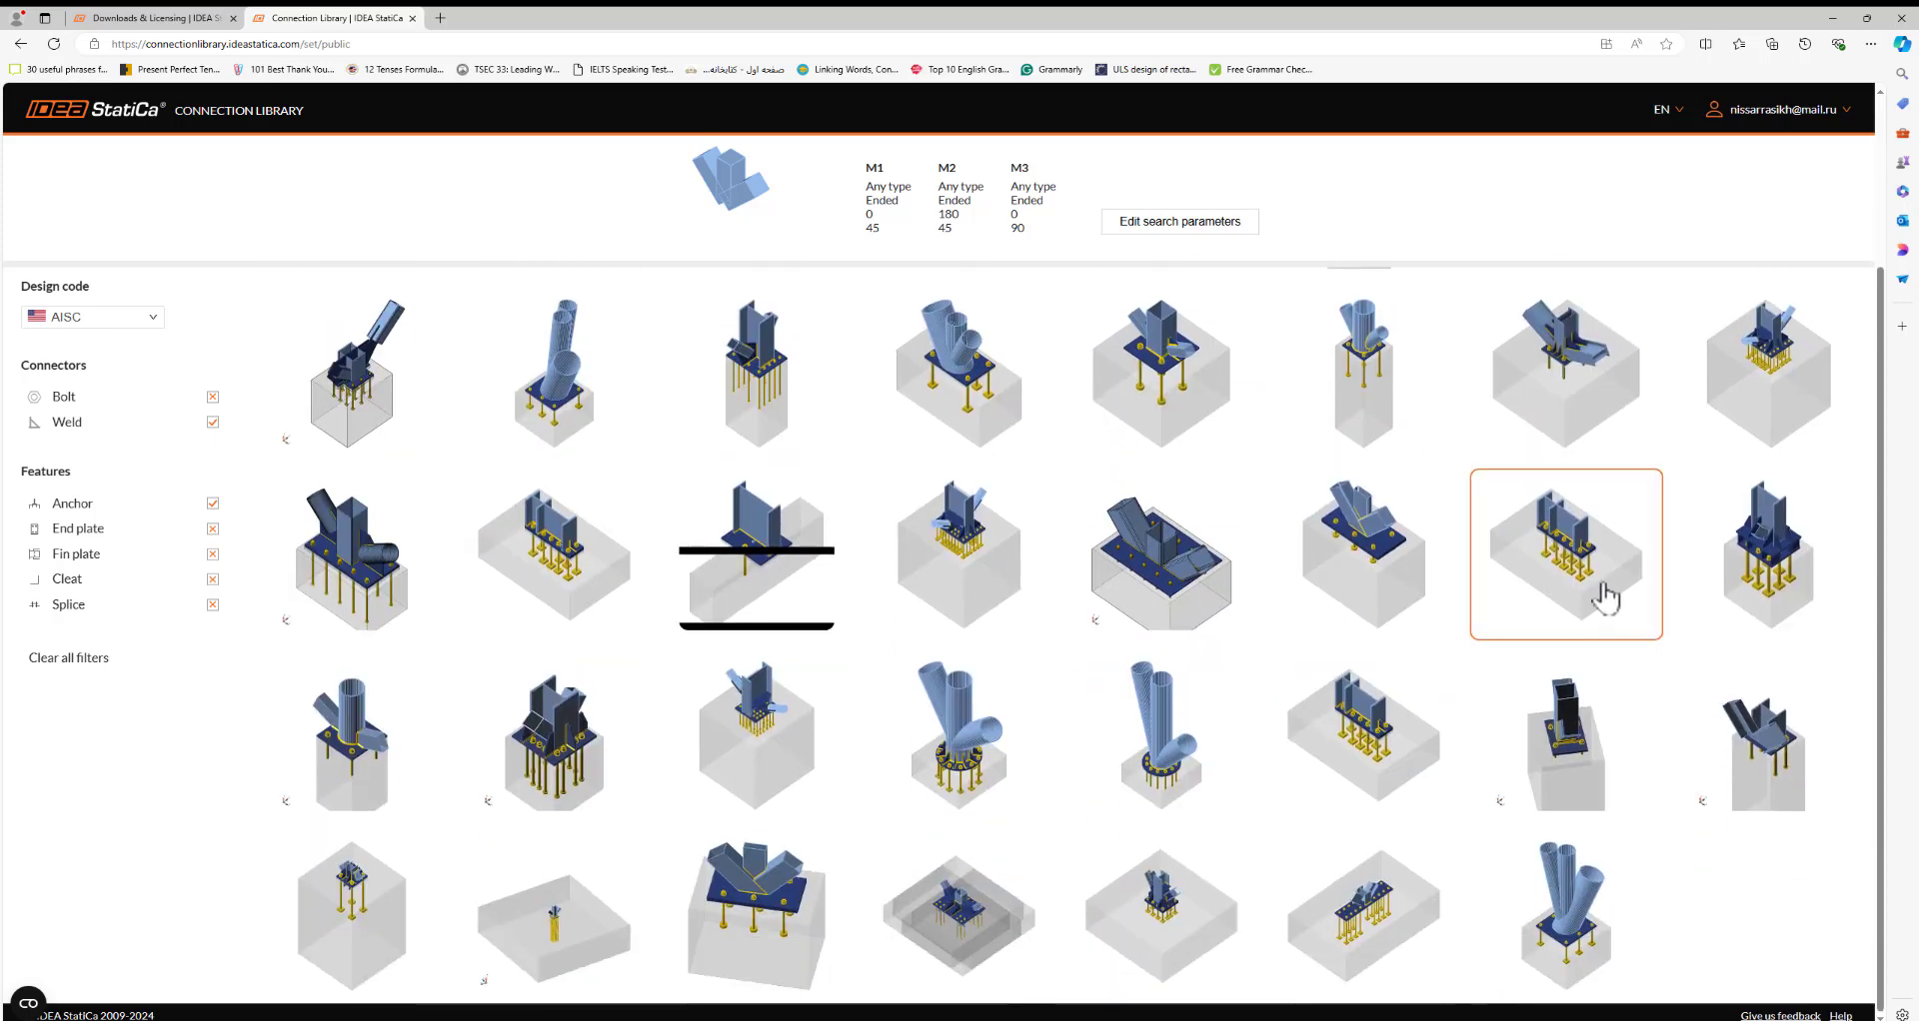
Open one anchored connection's detail panel with its 3D model and Open in Desktop button
click(1604, 597)
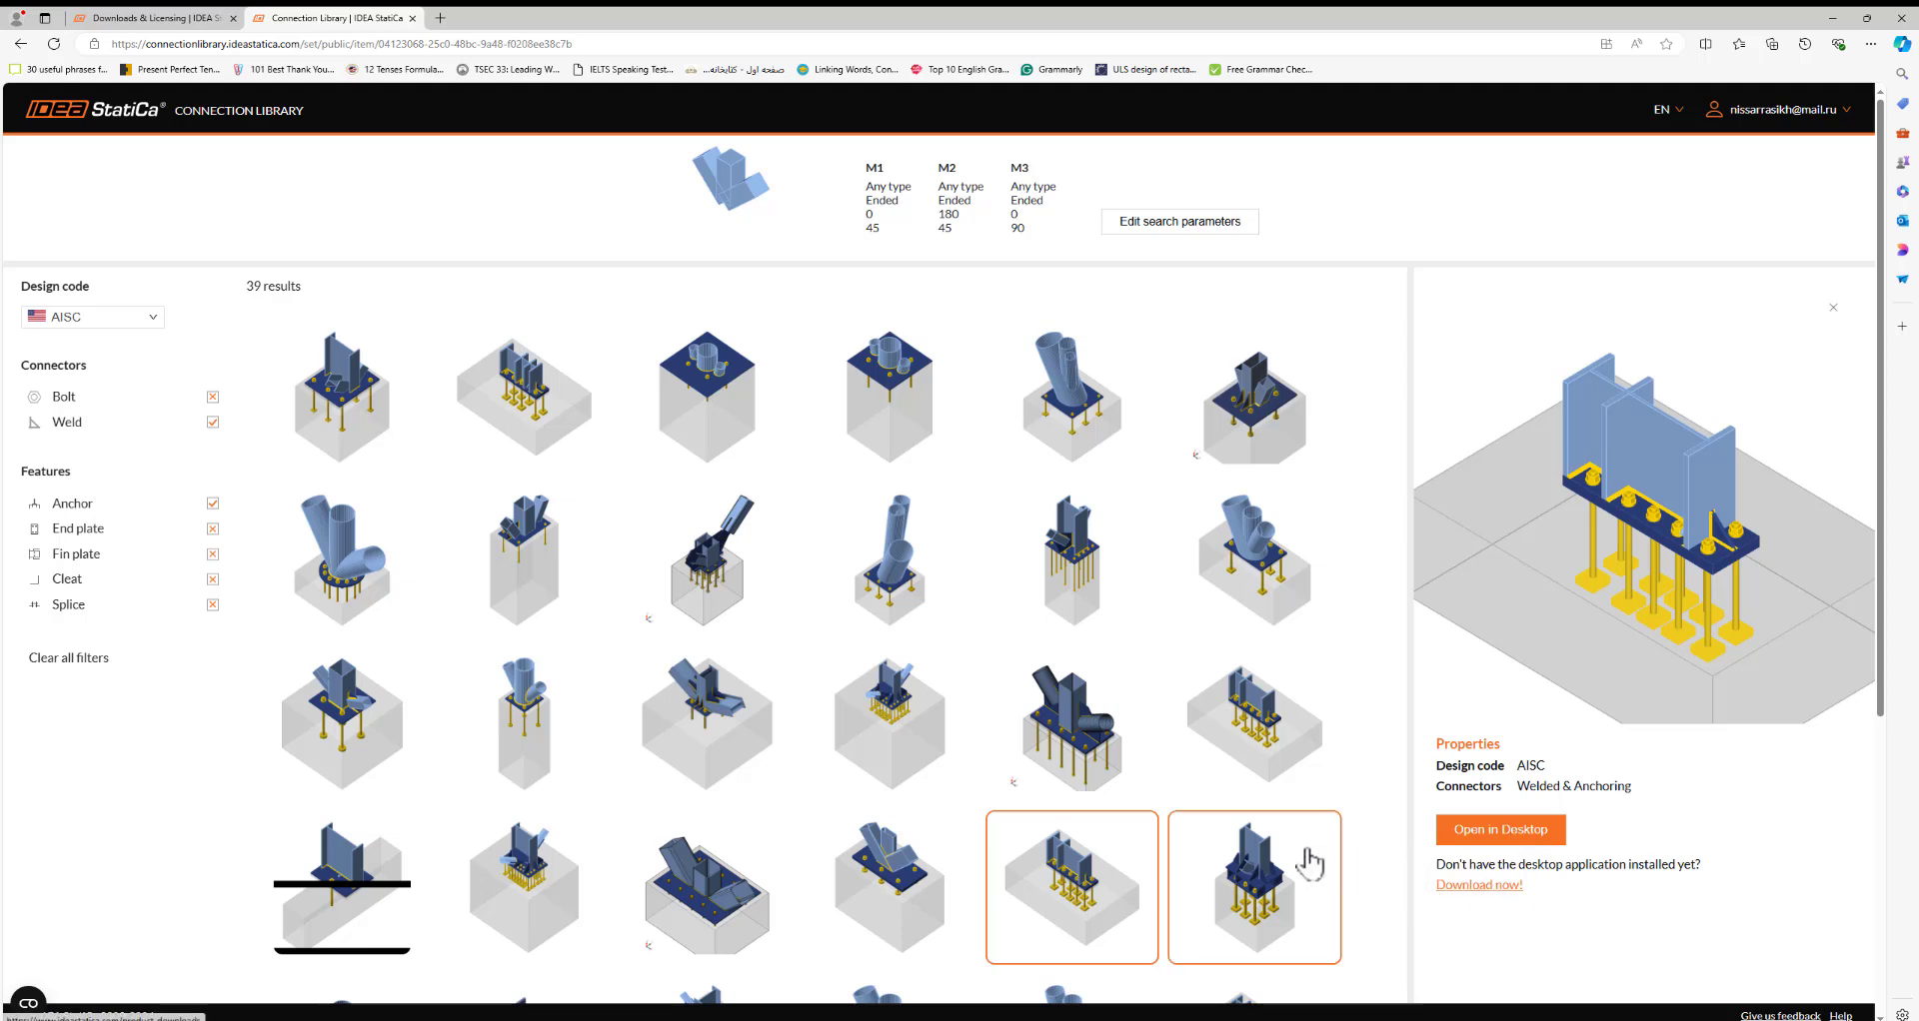
scroll(1014, 778, down, 5)
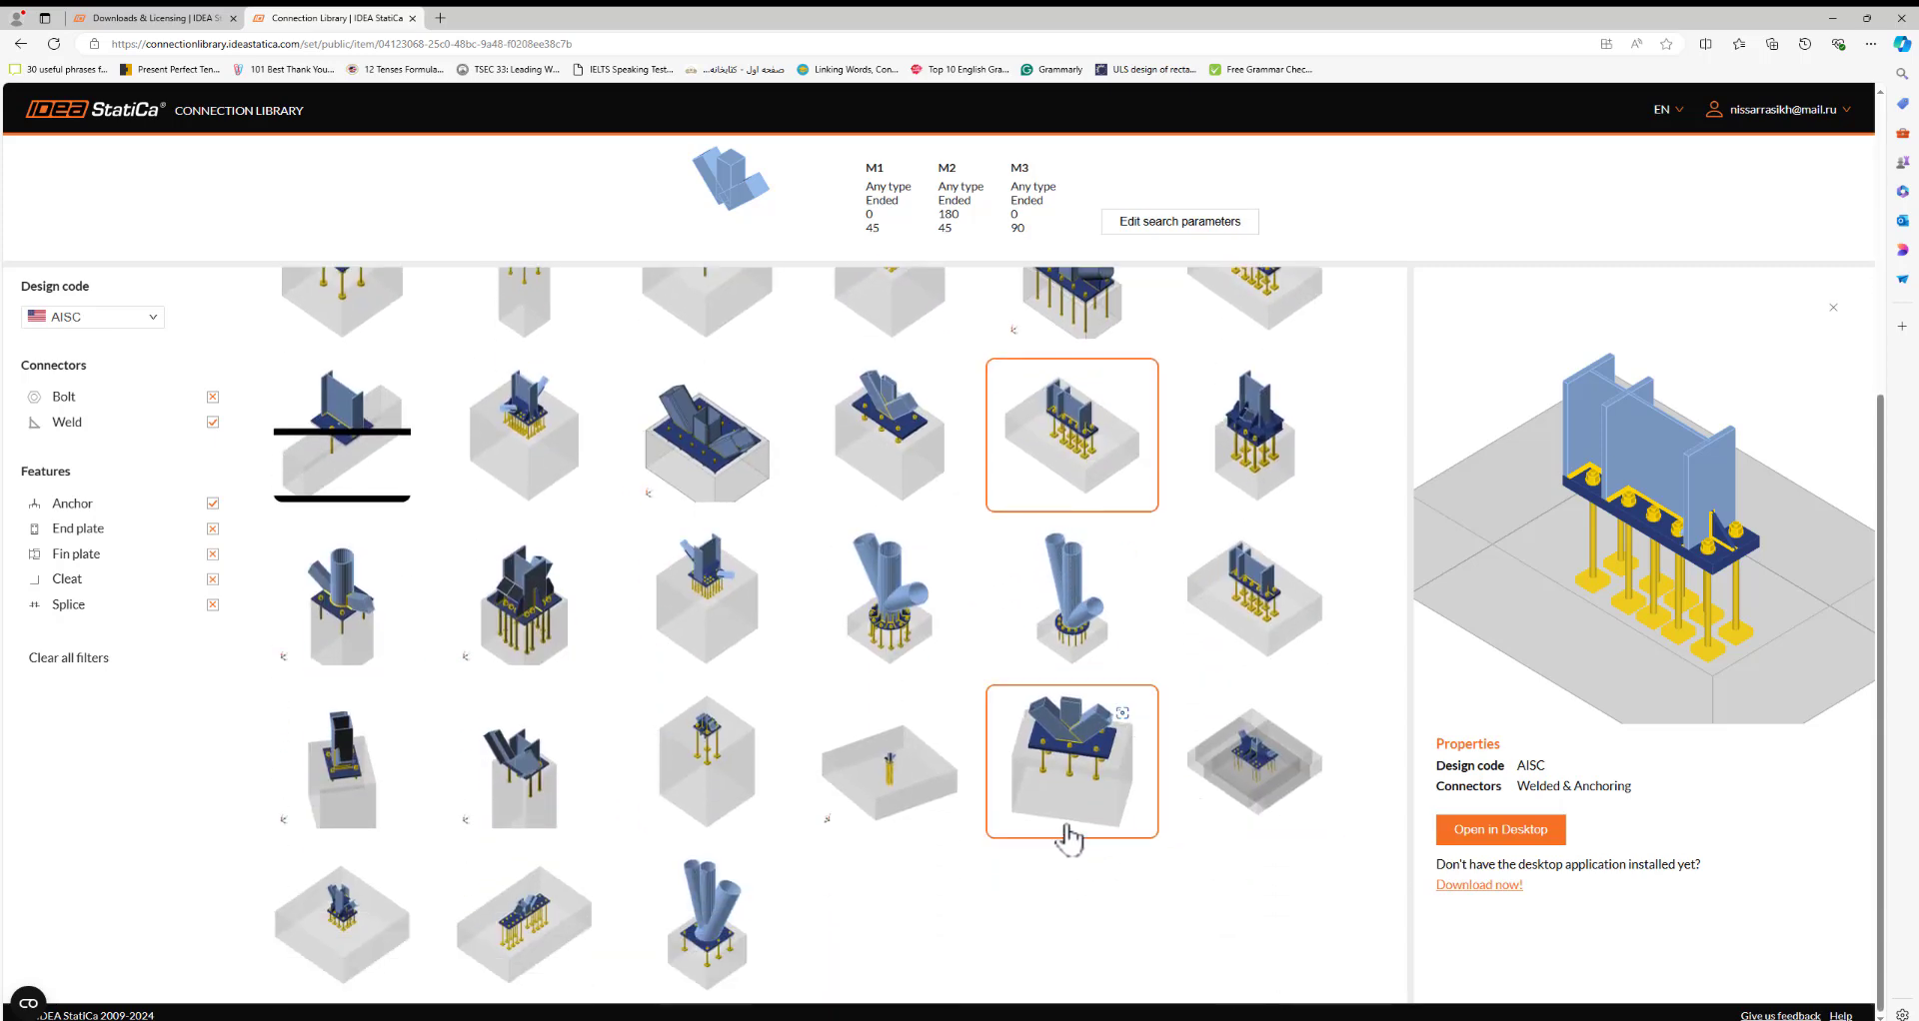
scroll(914, 794, up, 5)
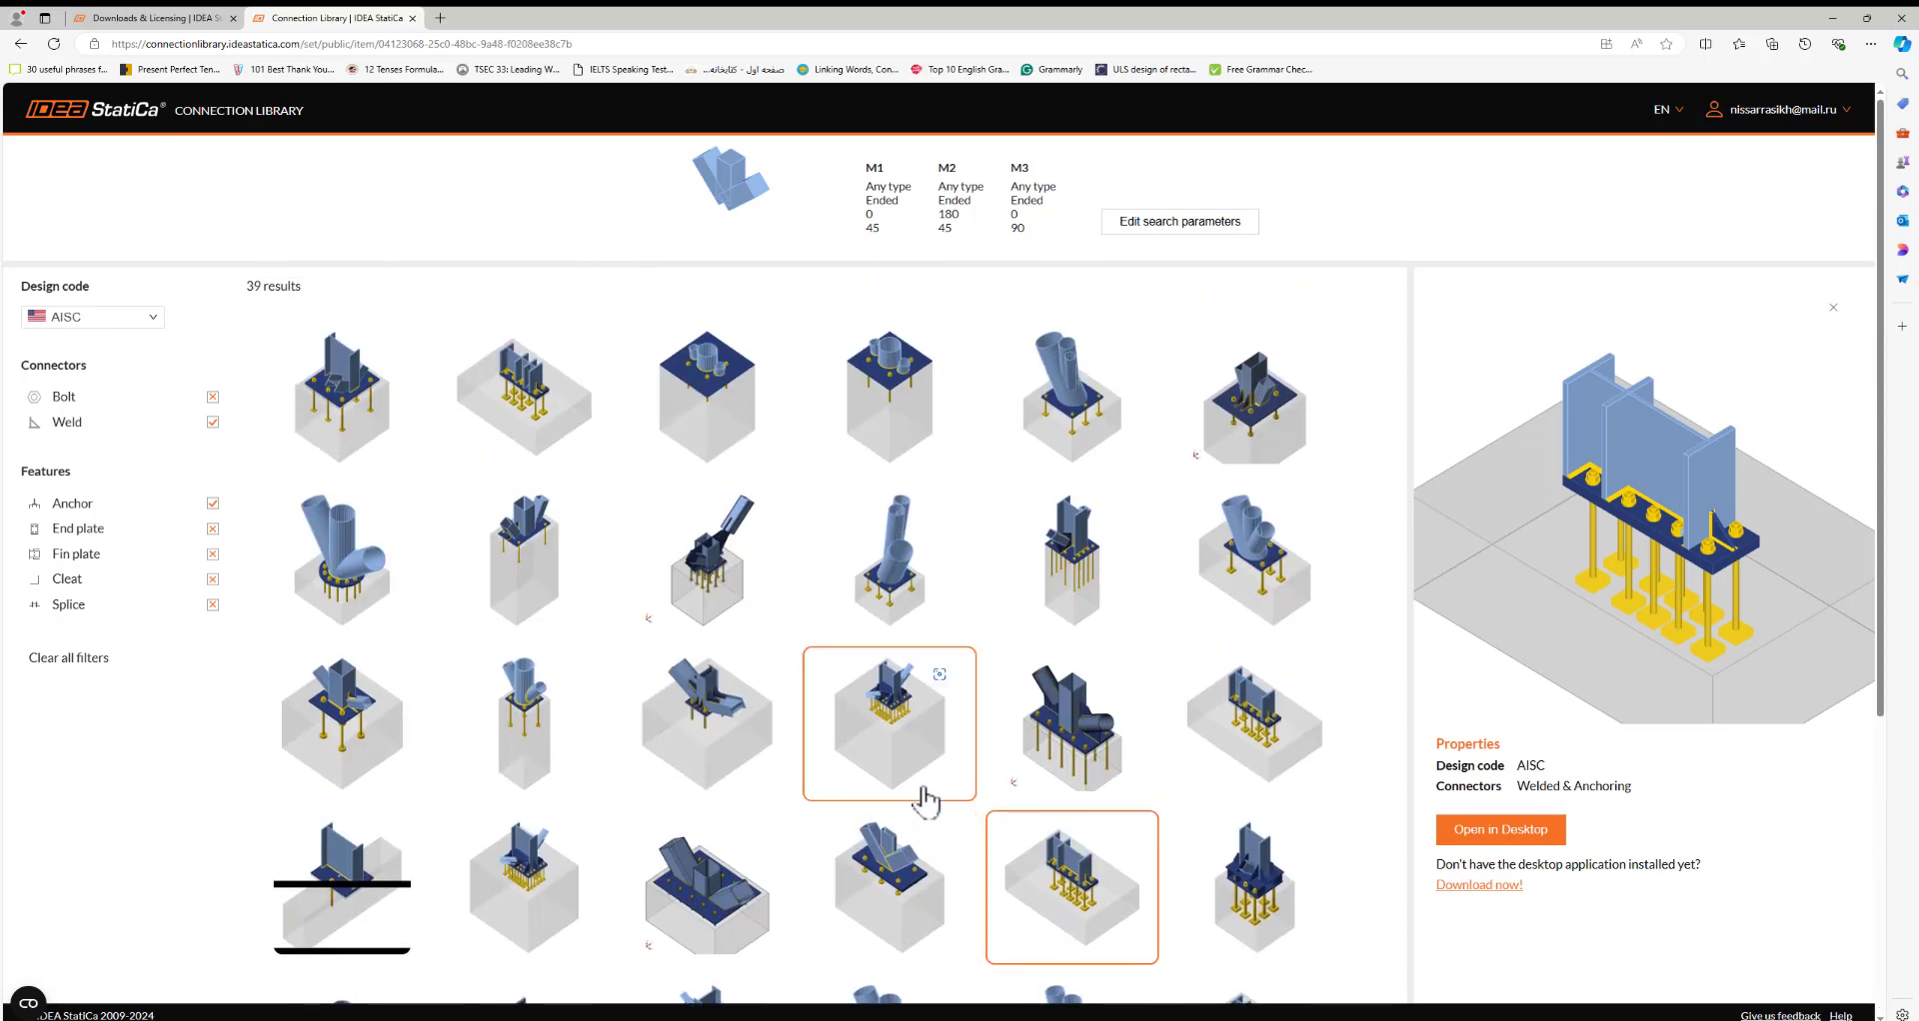